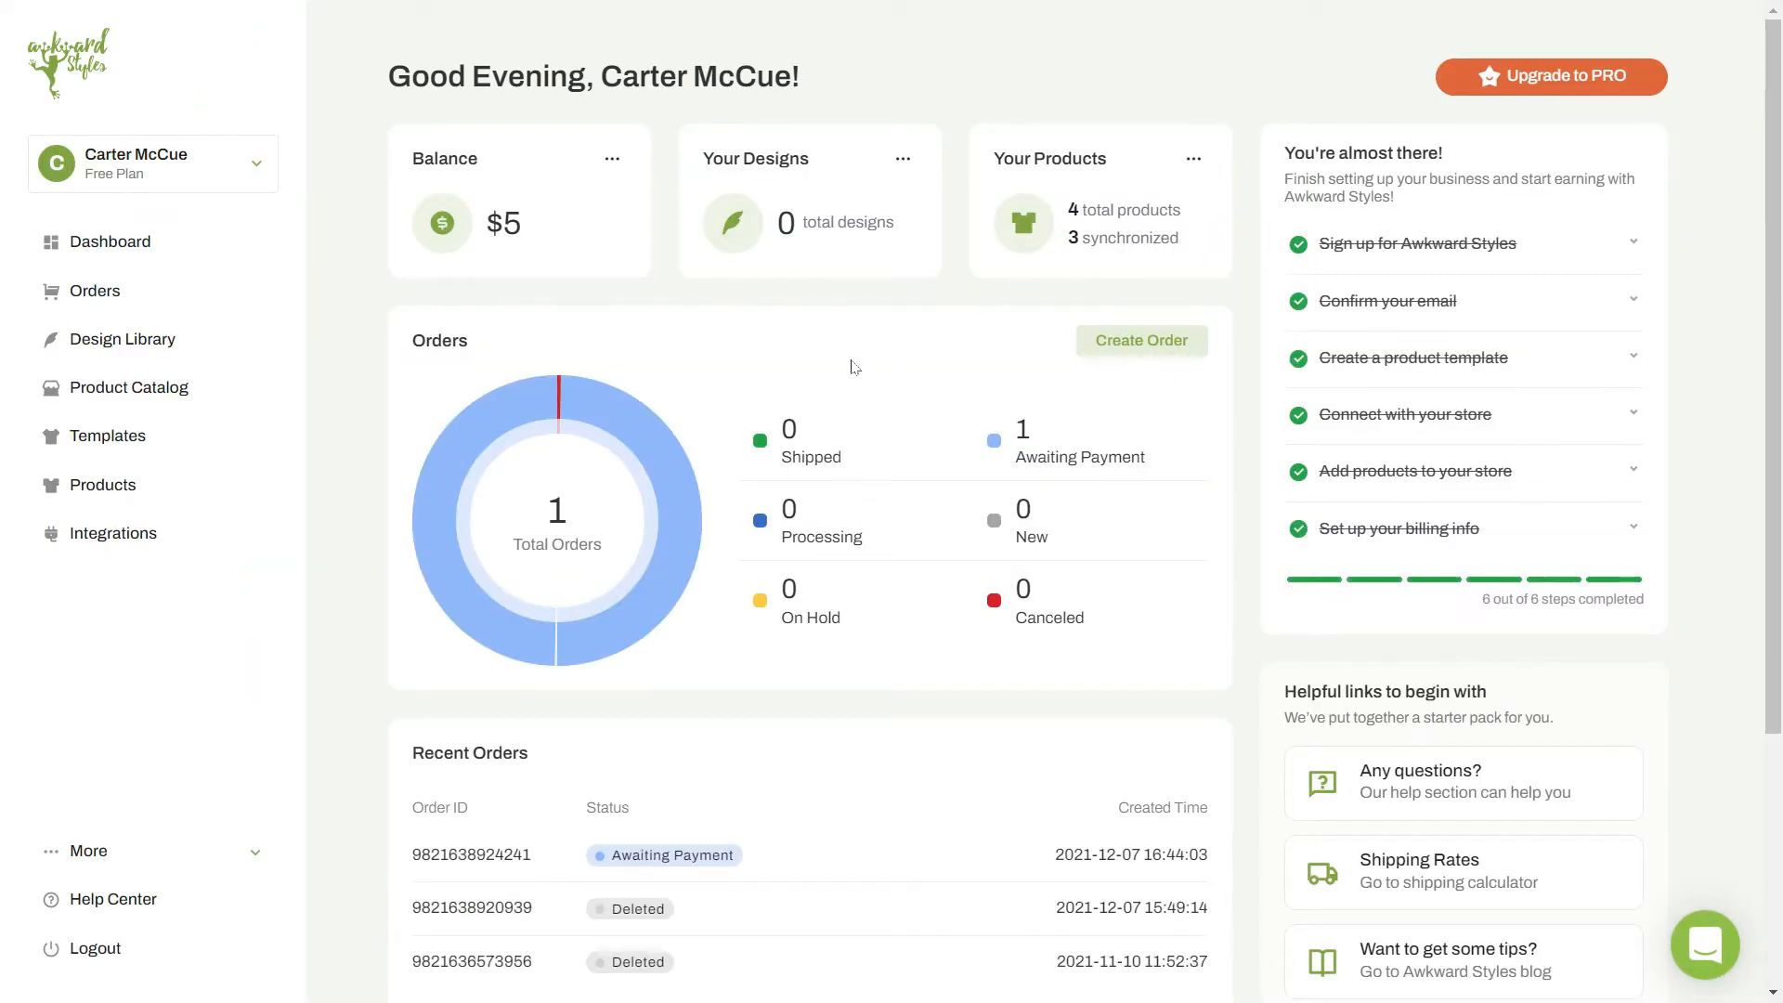
Step: Open the Women's Crop Hoodie from the women's hoodies in the product catalog for designing
left_click(196, 407)
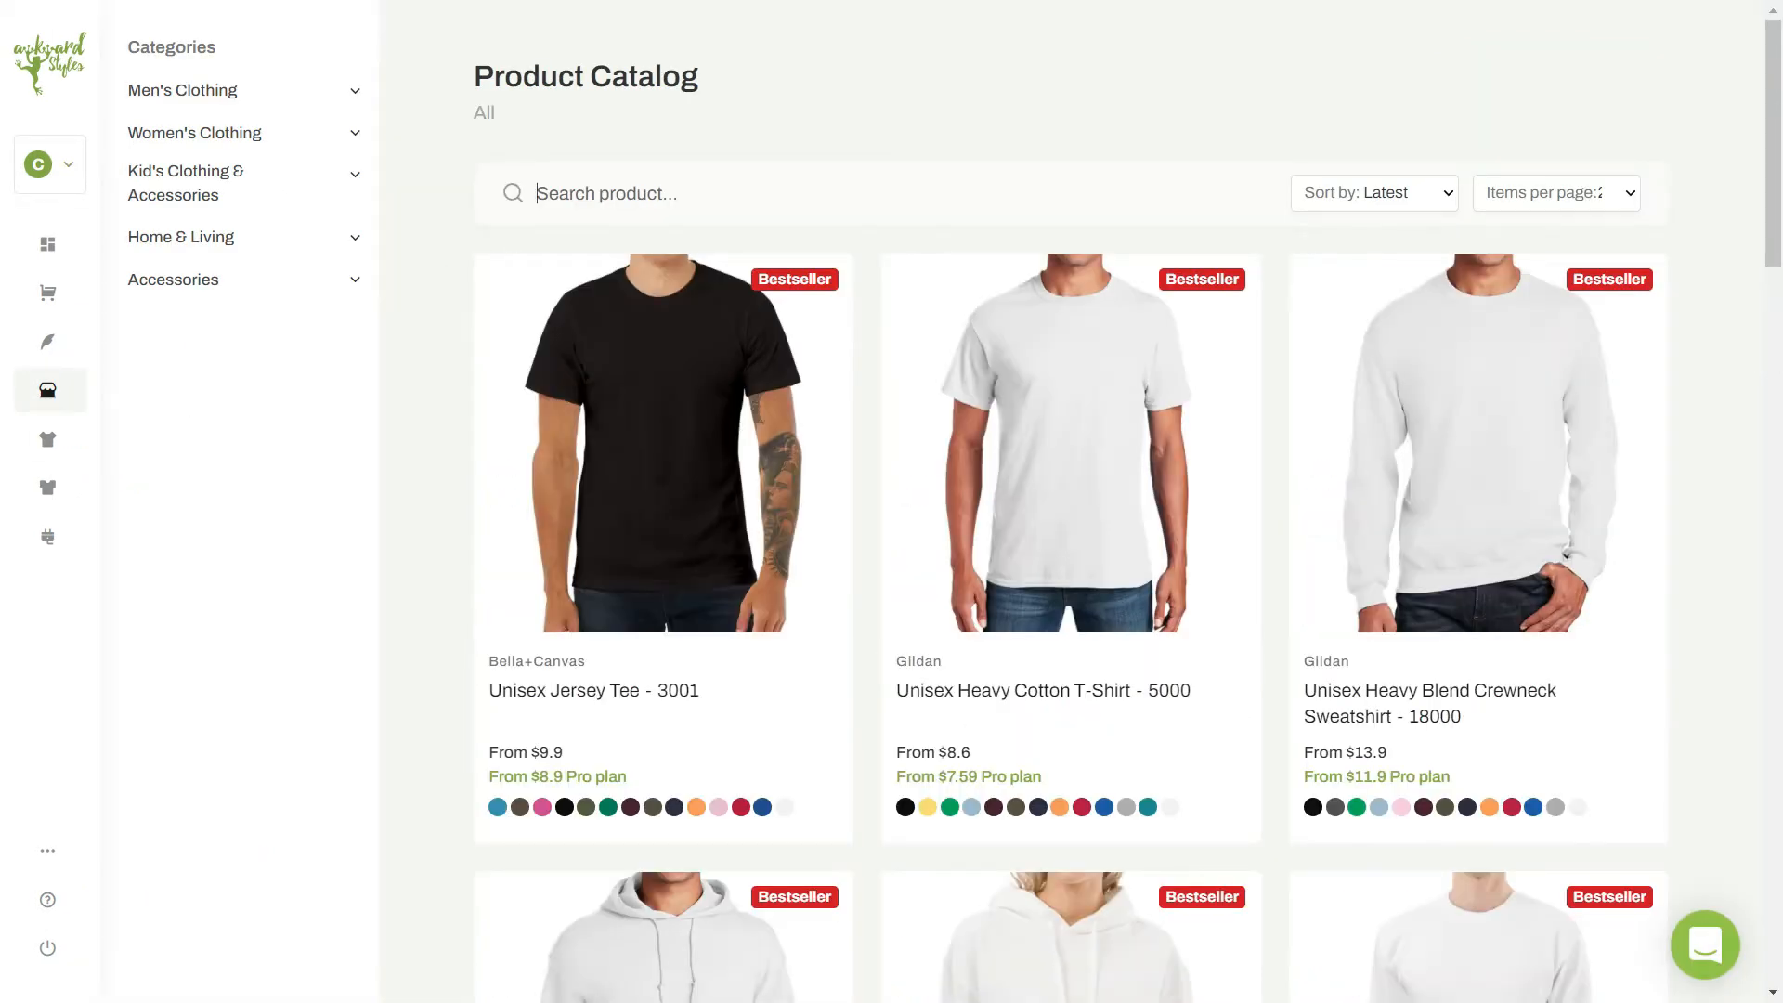
left_click(356, 141)
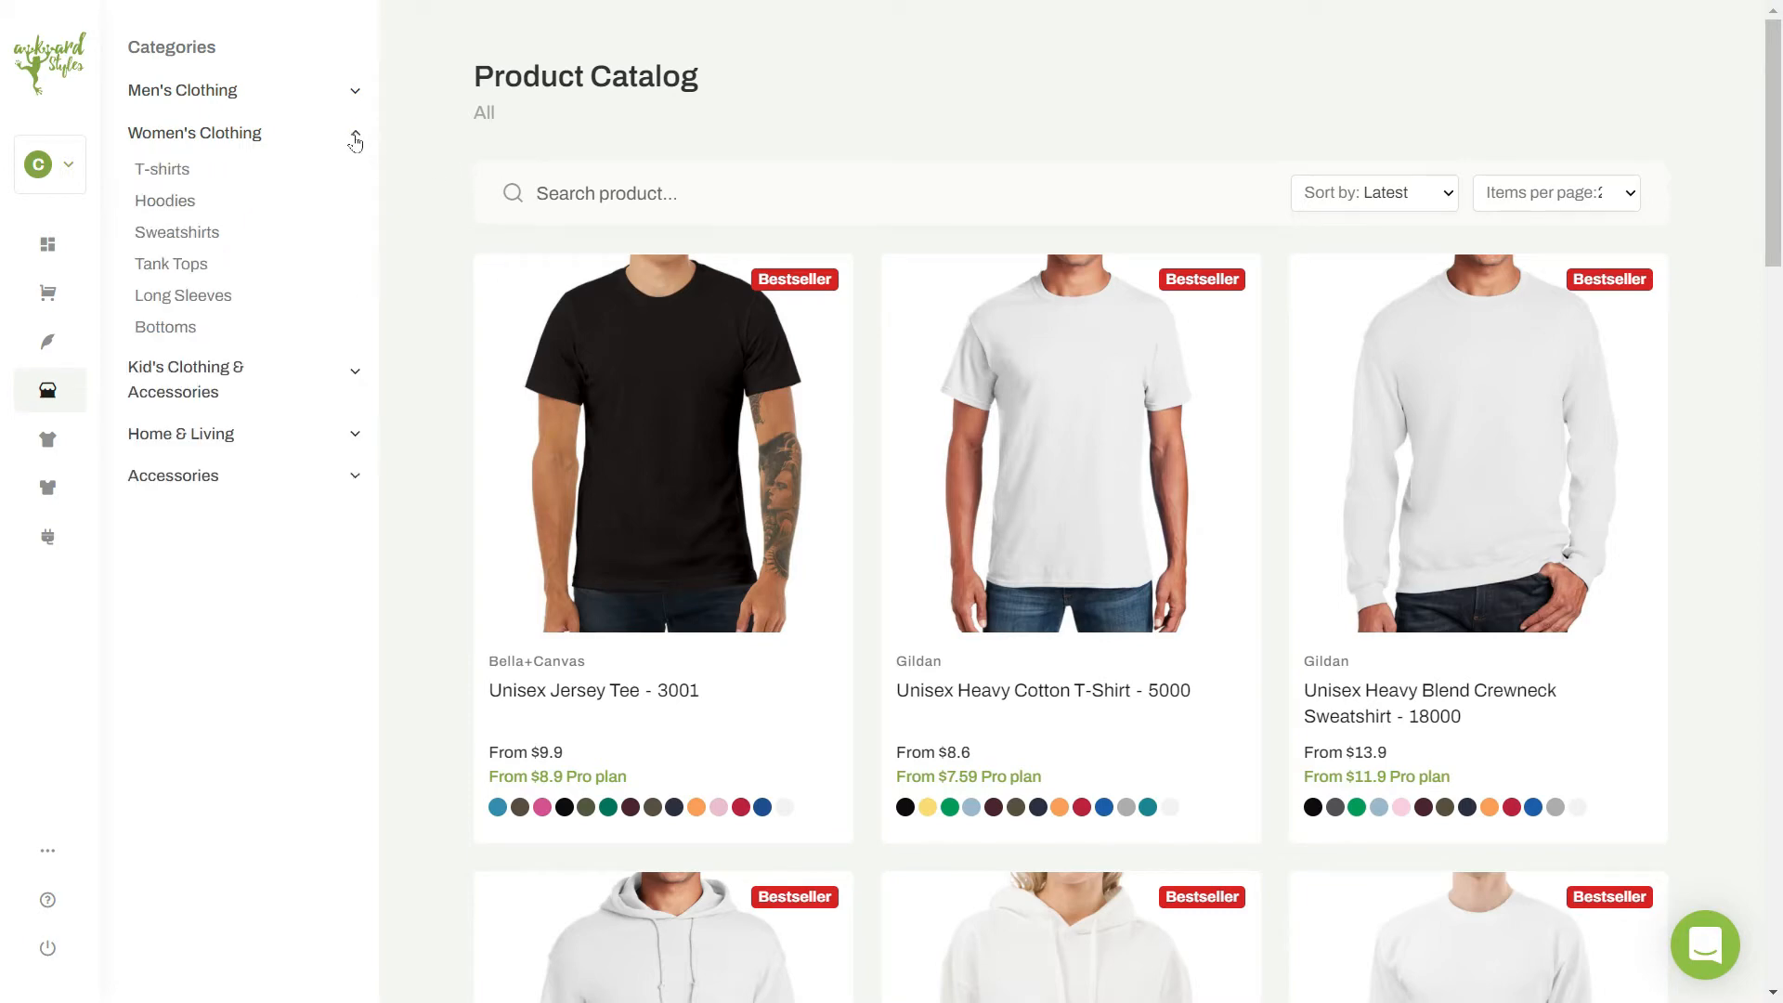
left_click(168, 203)
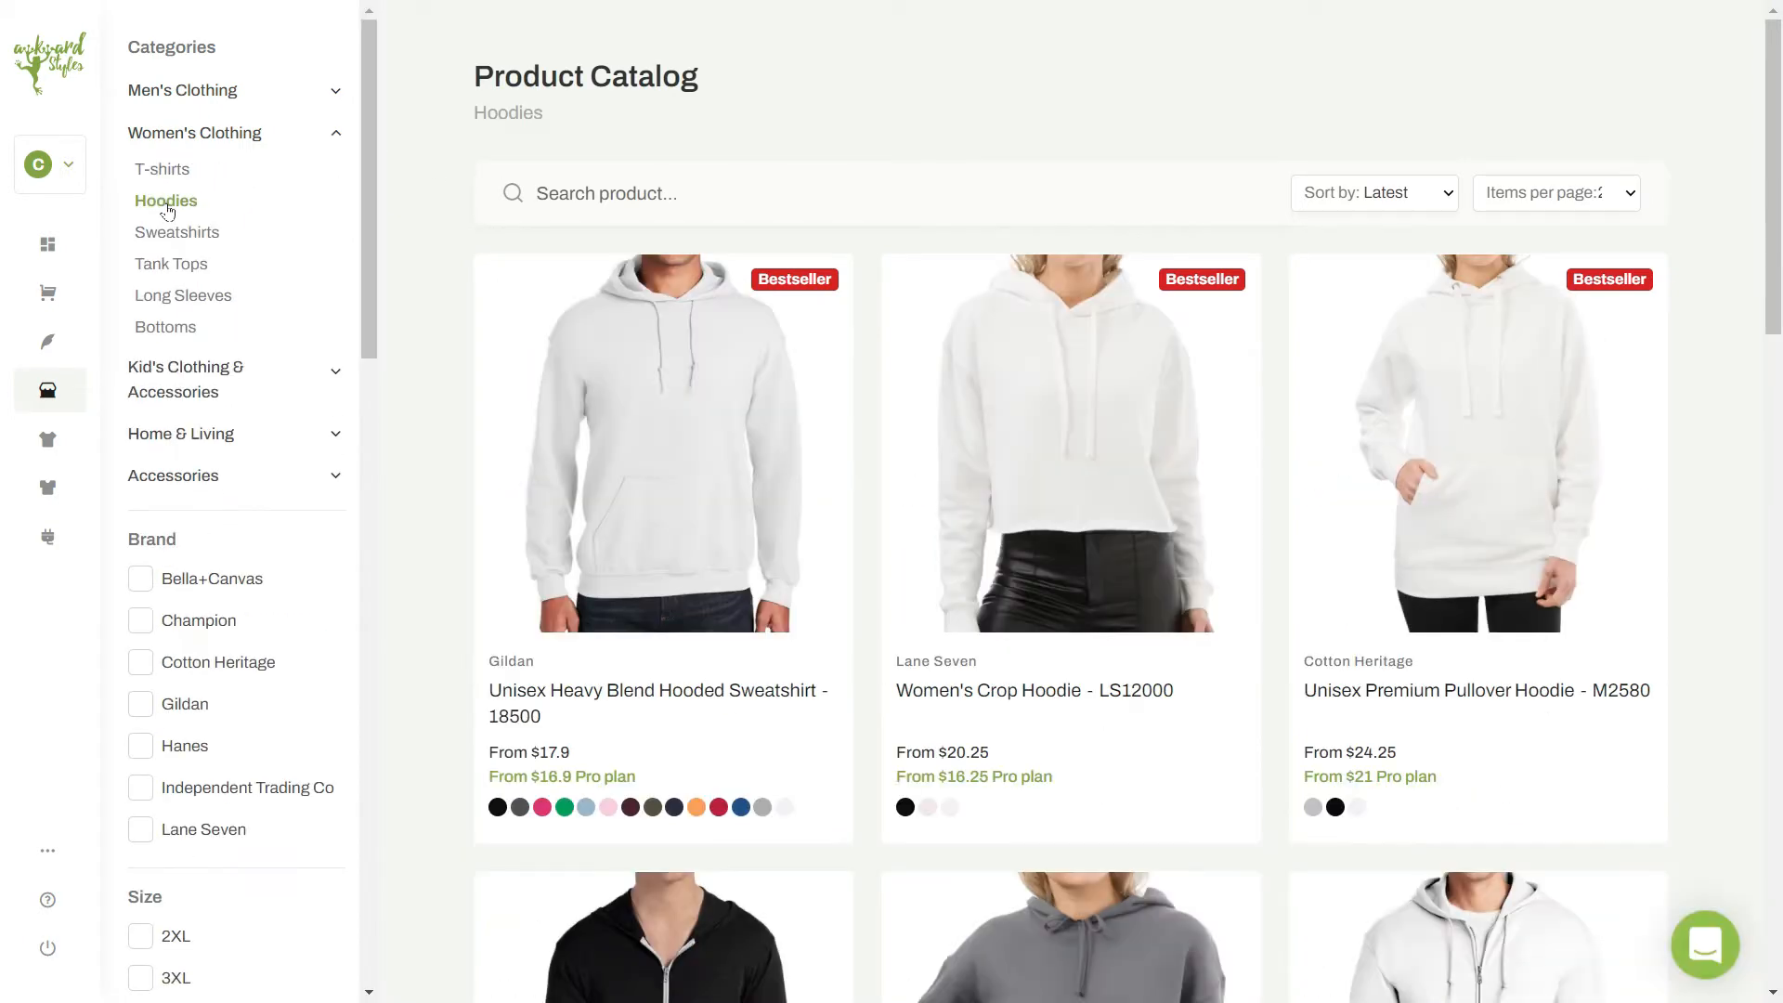
left_click(1048, 434)
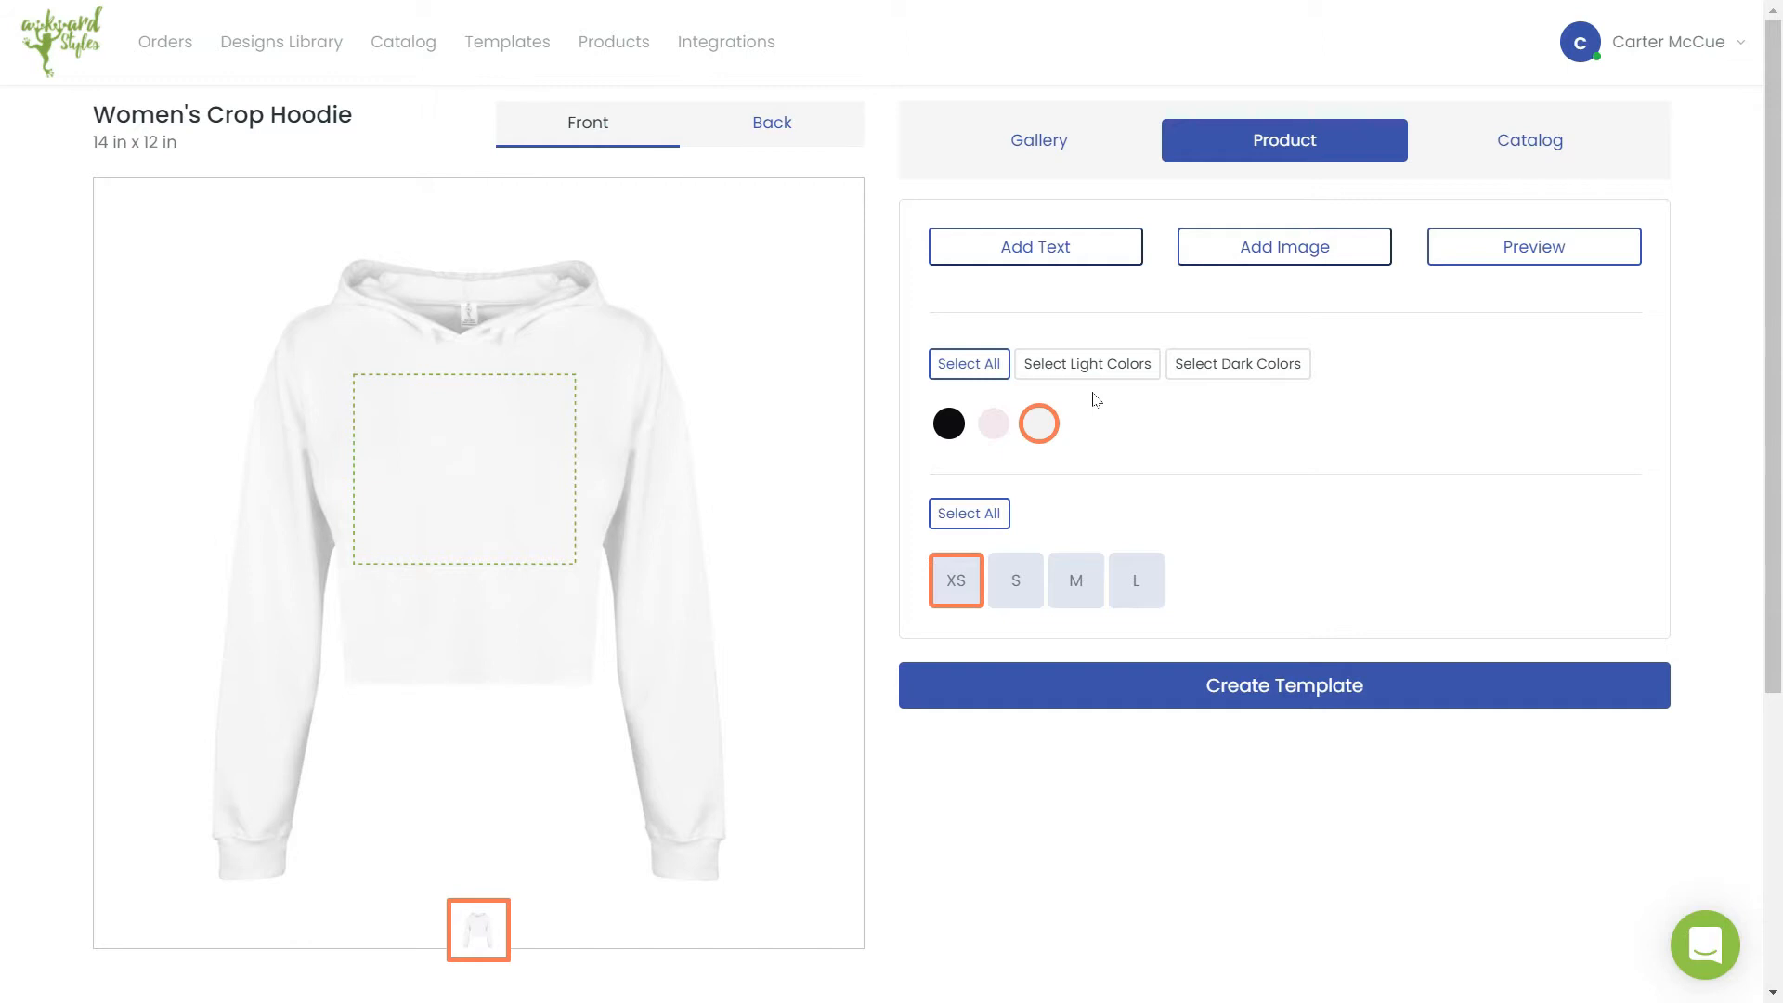
Step: Add the pink Flamingo design from the community gallery's Pets / animals category to the hoodie front
left_click(1254, 247)
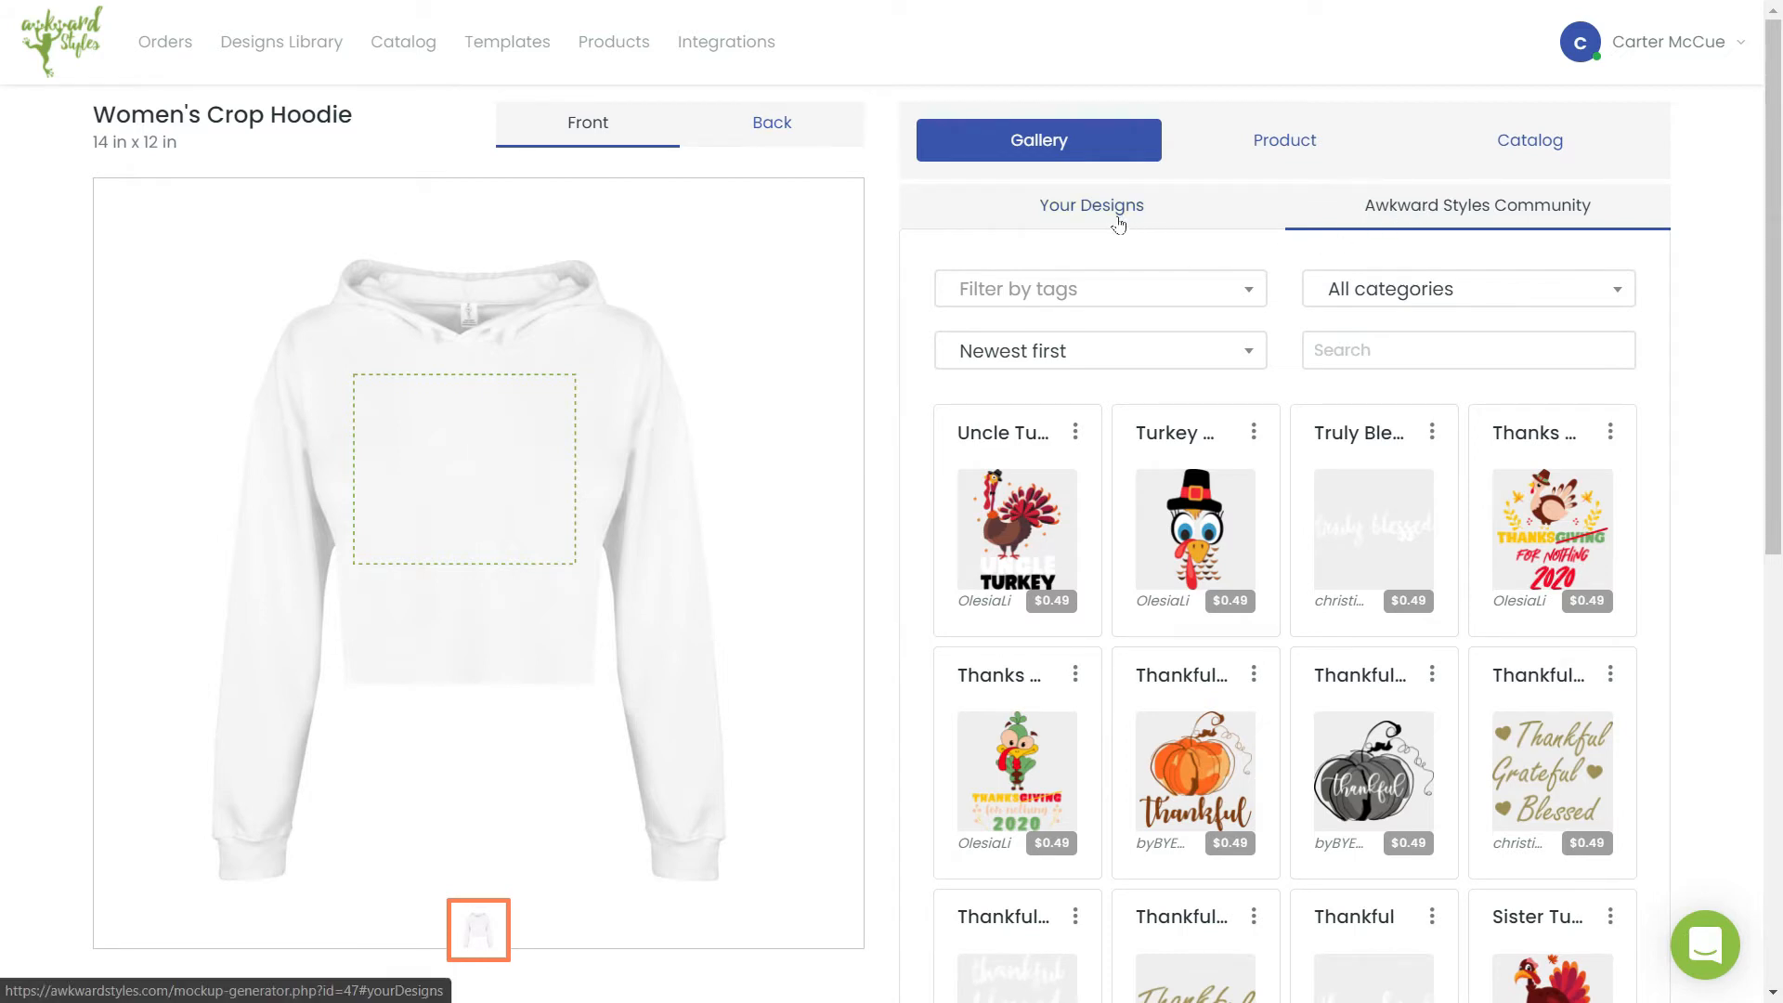
left_click(1408, 278)
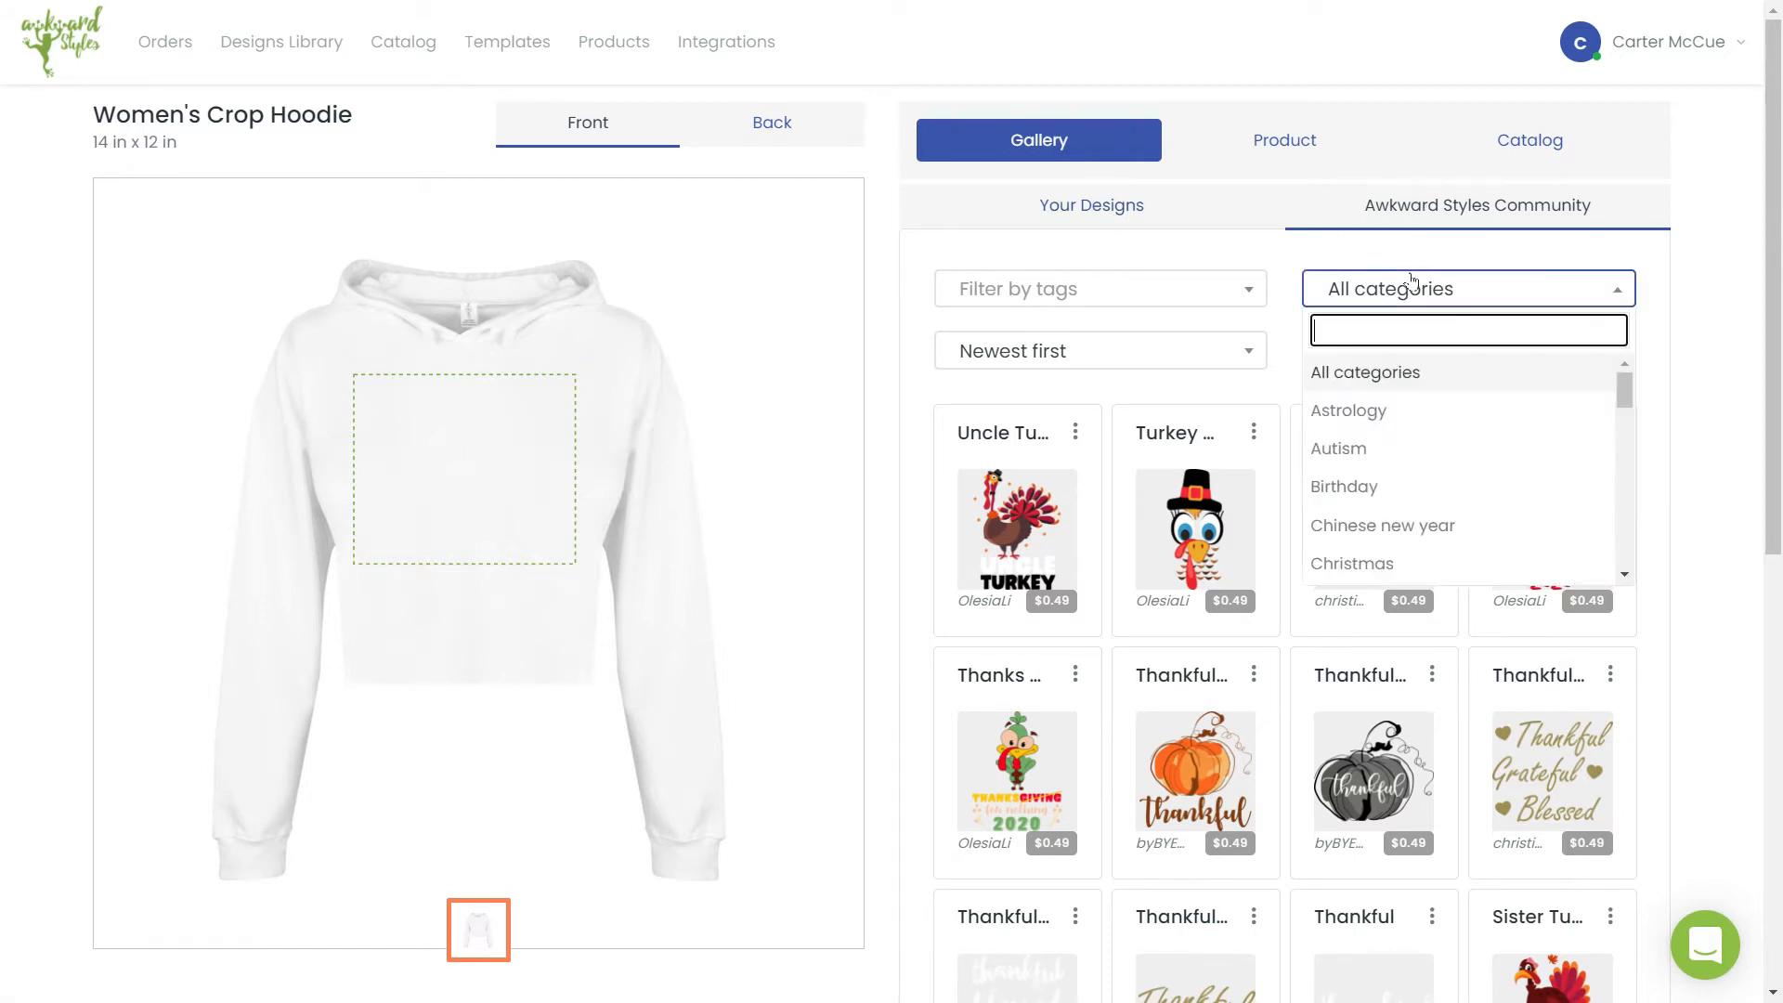
left_click_drag(1626, 396, 1625, 506)
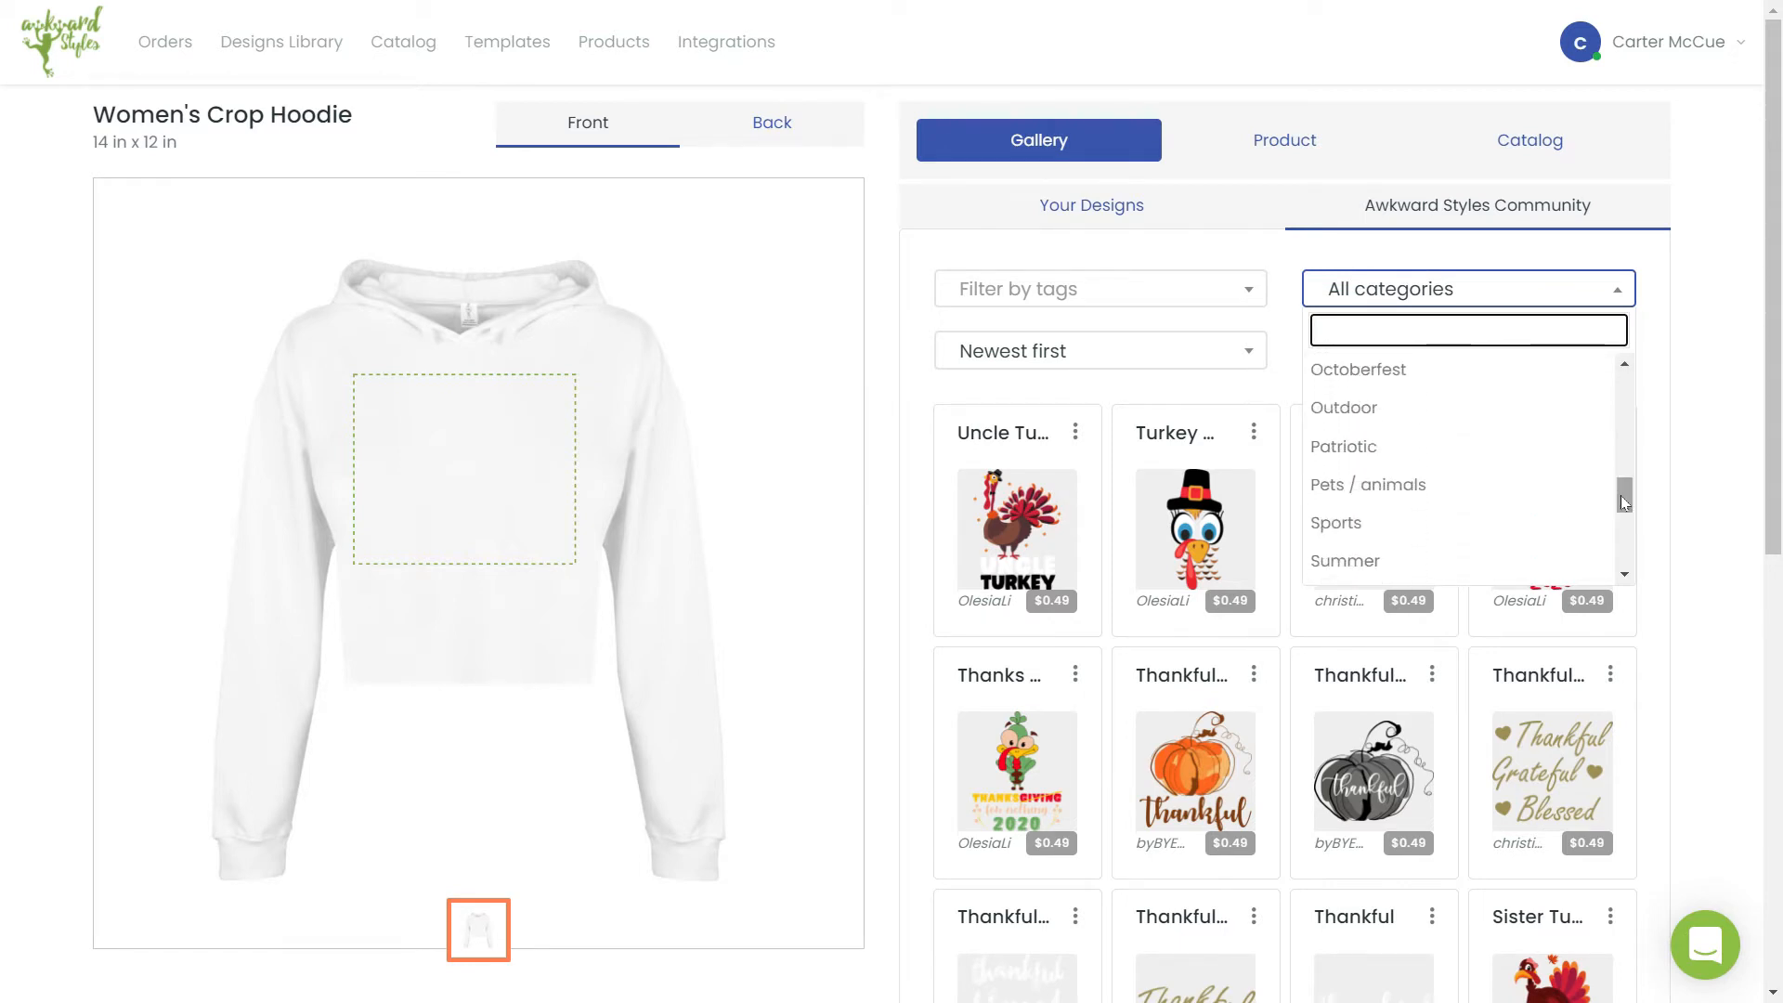
left_click(1519, 492)
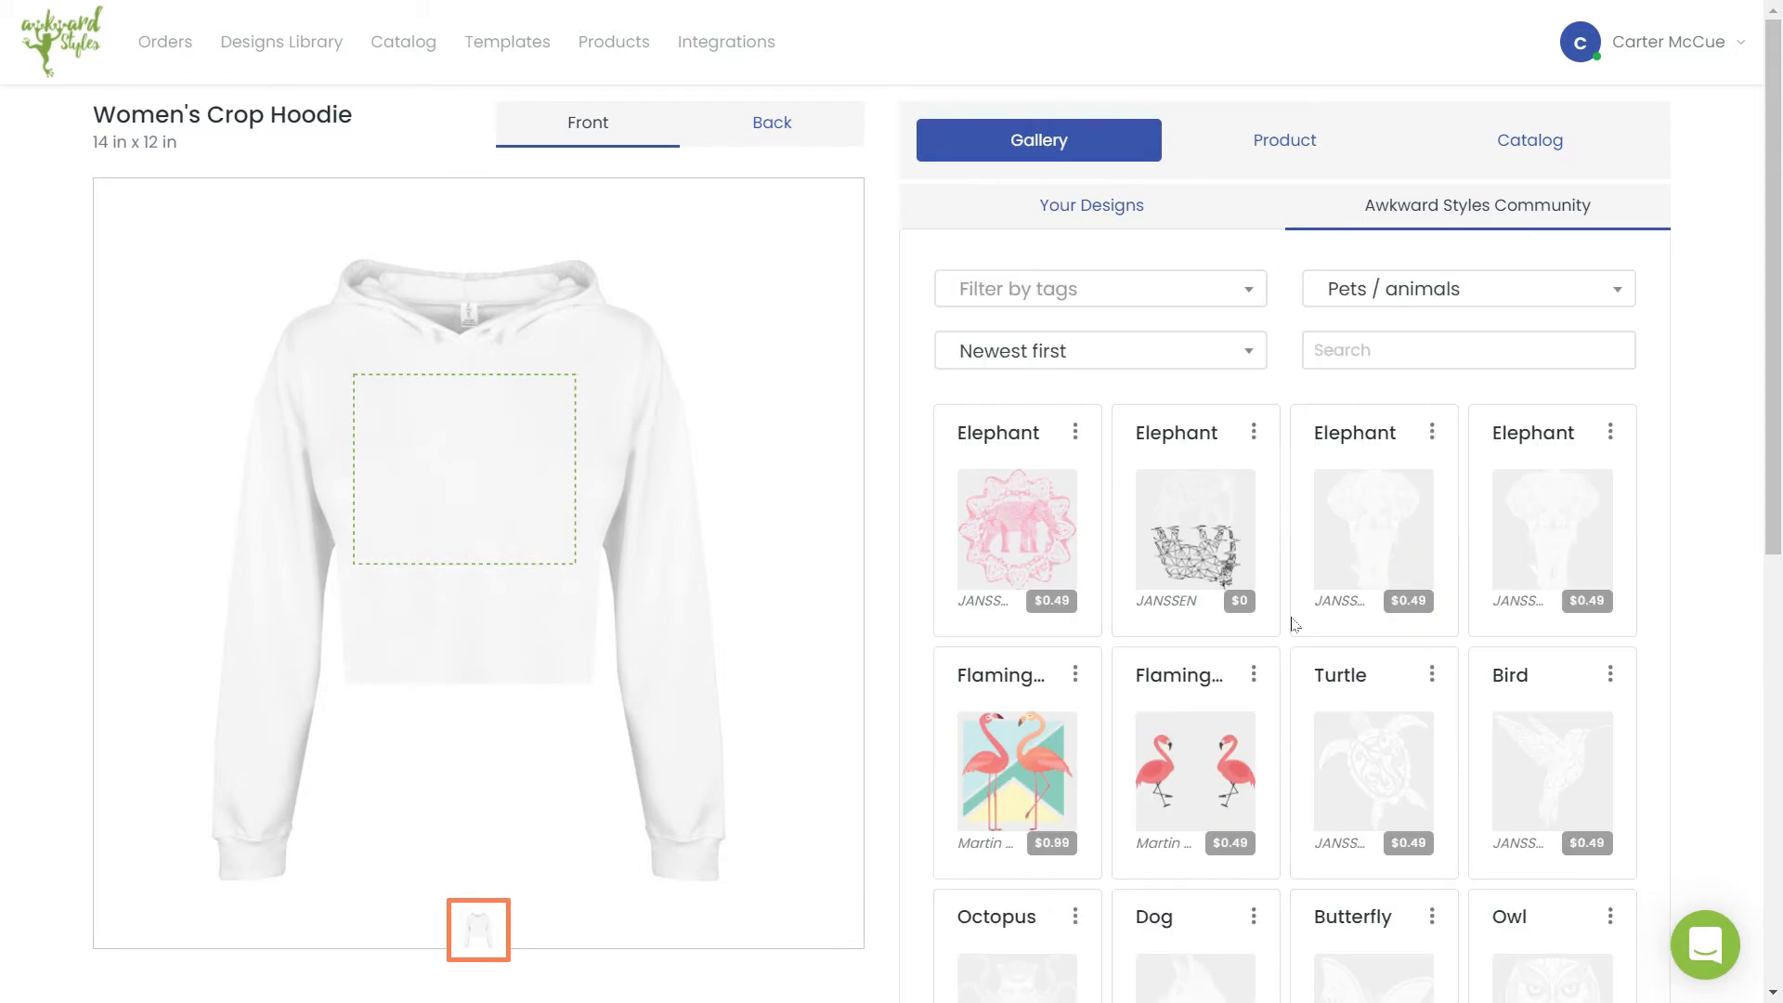
scroll(1296, 624, "down", 8)
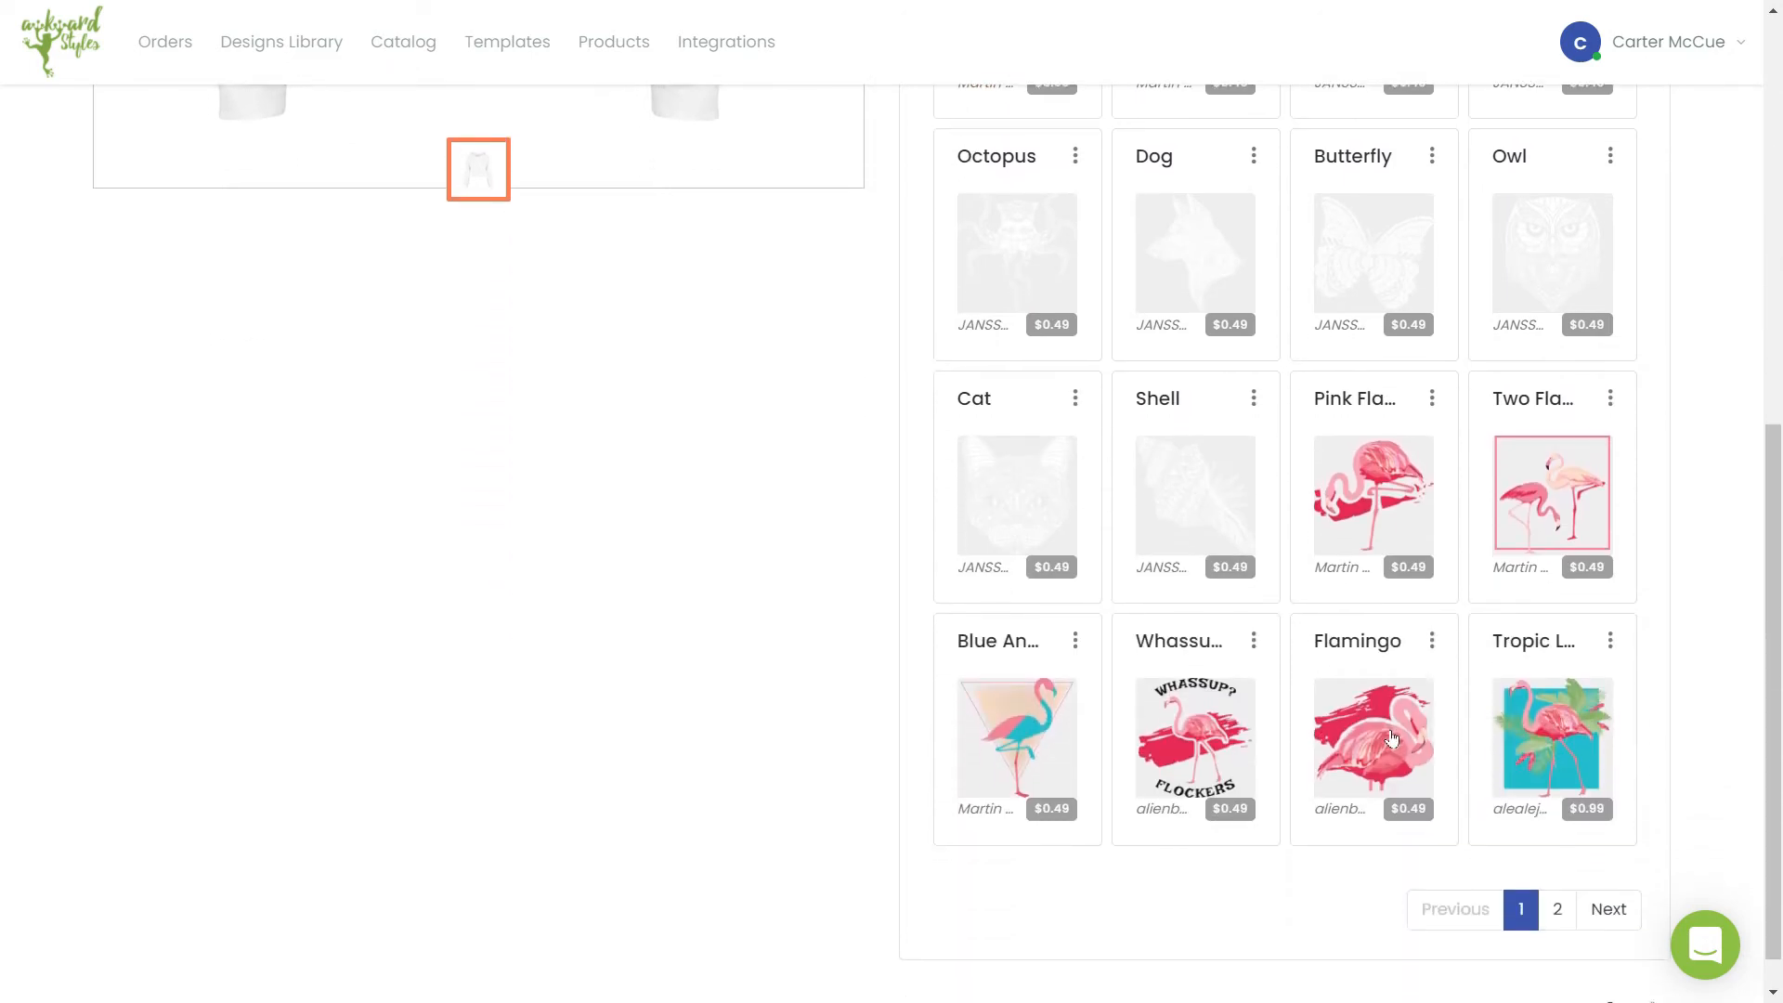
left_click(1392, 738)
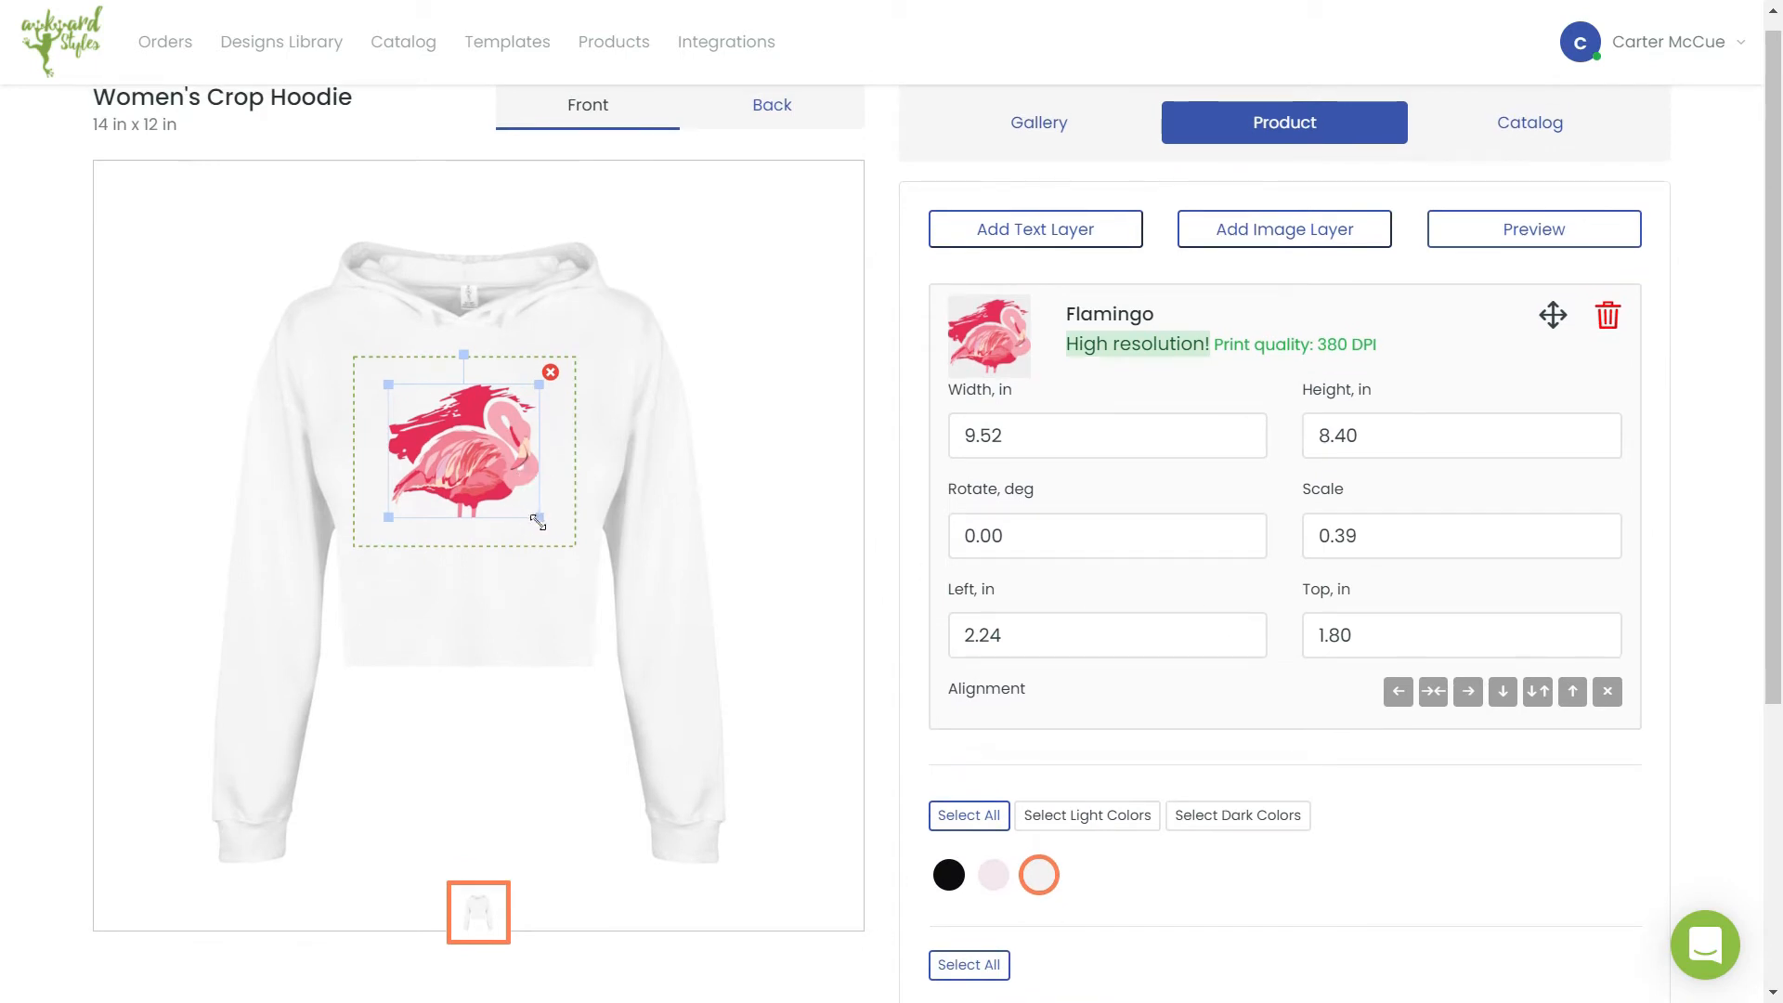
Step: Shrink the Flamingo image to about 7.6 by 6.7 in, unrotated, and place it about 2.35 in below the print area's top edge
mouse_move(538, 522)
left_mouse_down()
mouse_move(504, 486)
mouse_move(526, 506)
left_mouse_up()
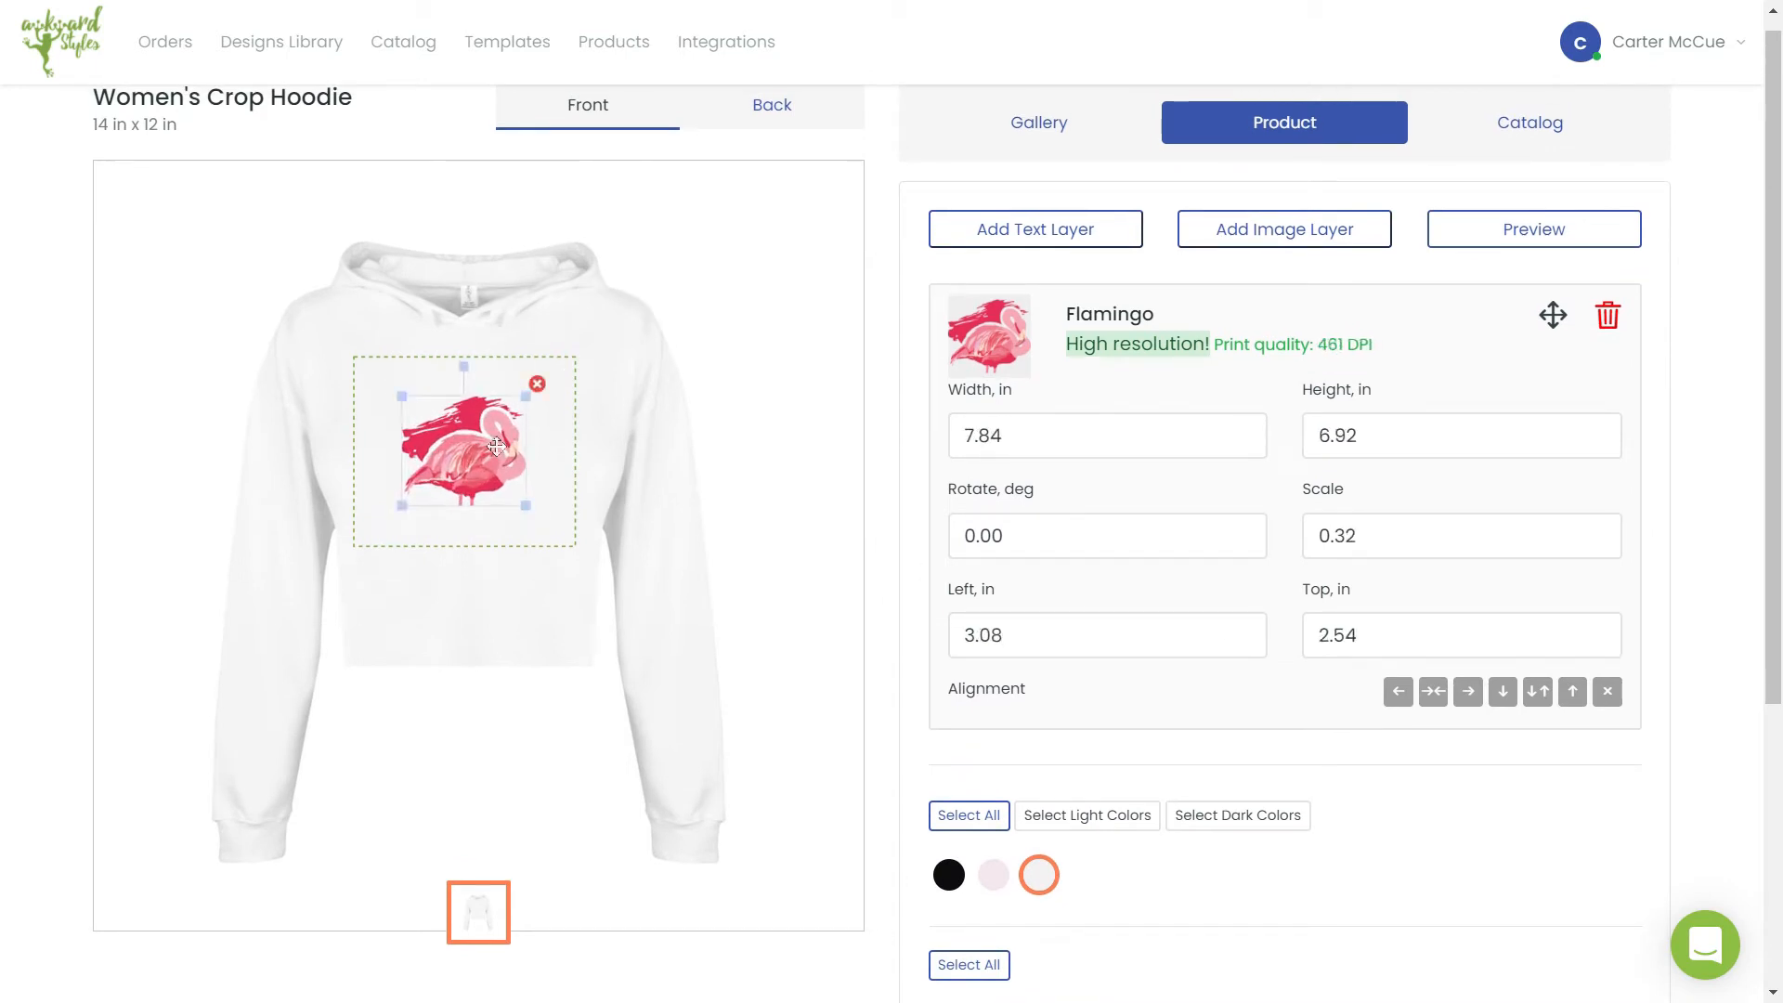
mouse_move(464, 369)
left_mouse_down()
mouse_move(445, 372)
mouse_move(484, 370)
left_mouse_up()
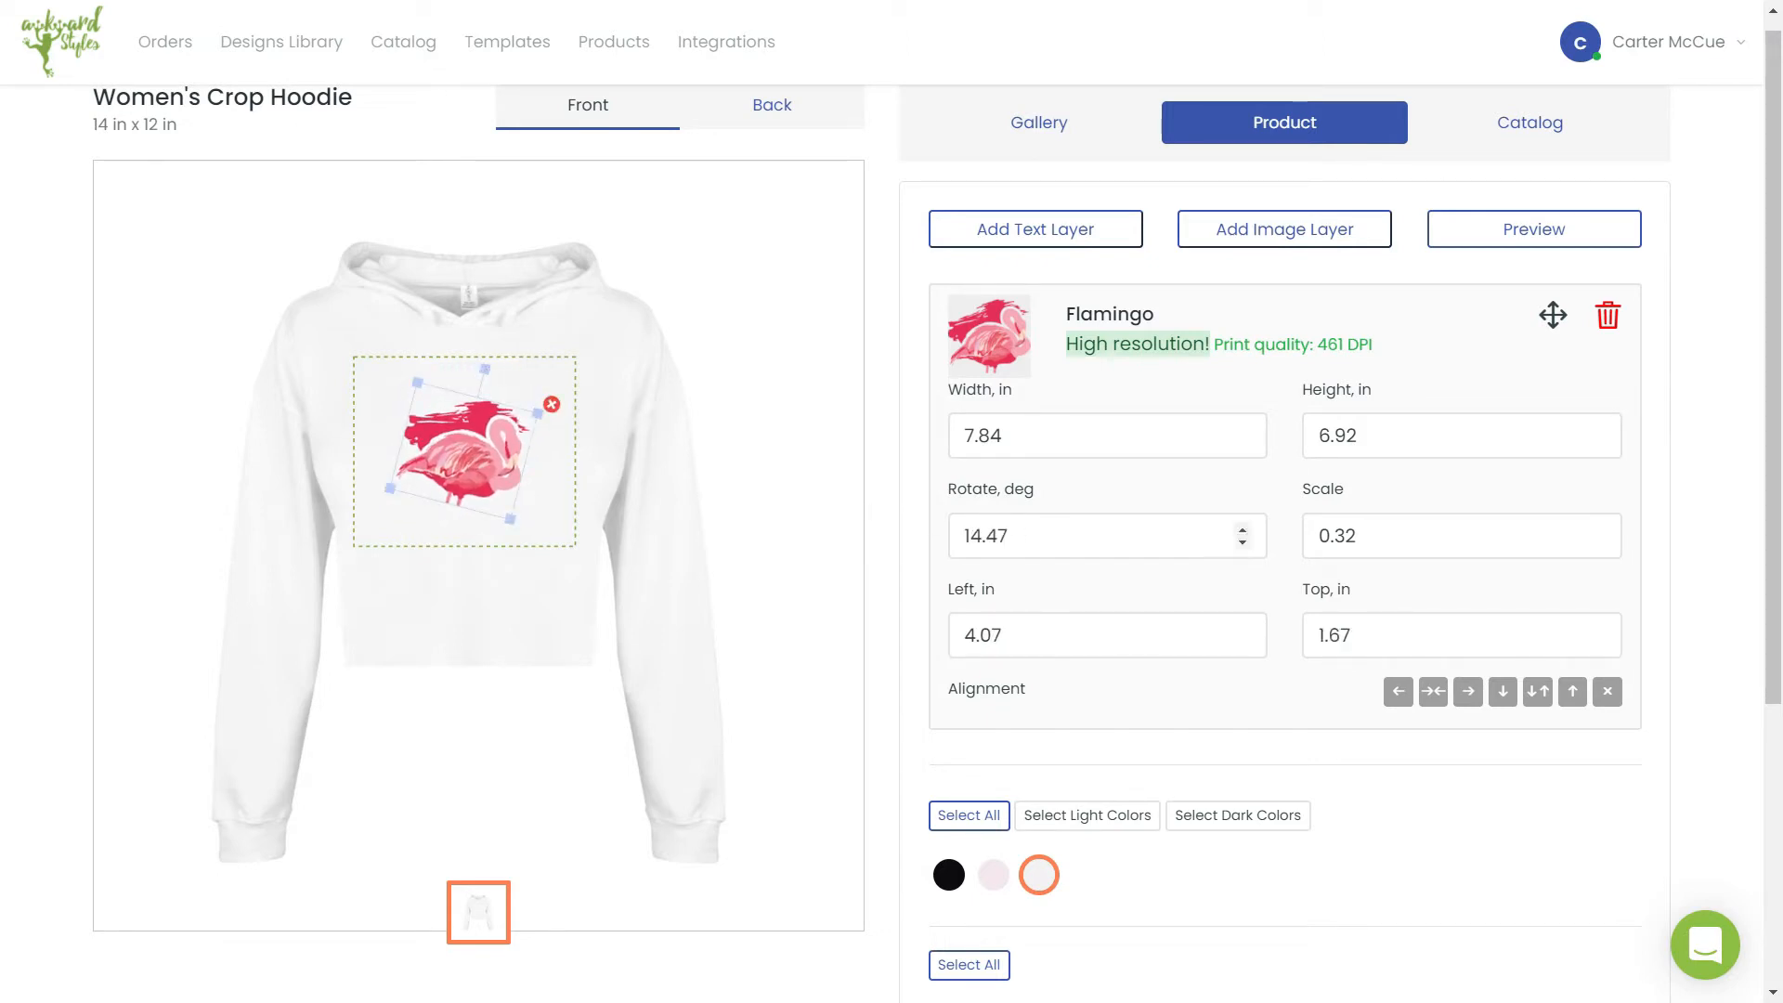
left_click_drag(1226, 536, 804, 514)
type("0")
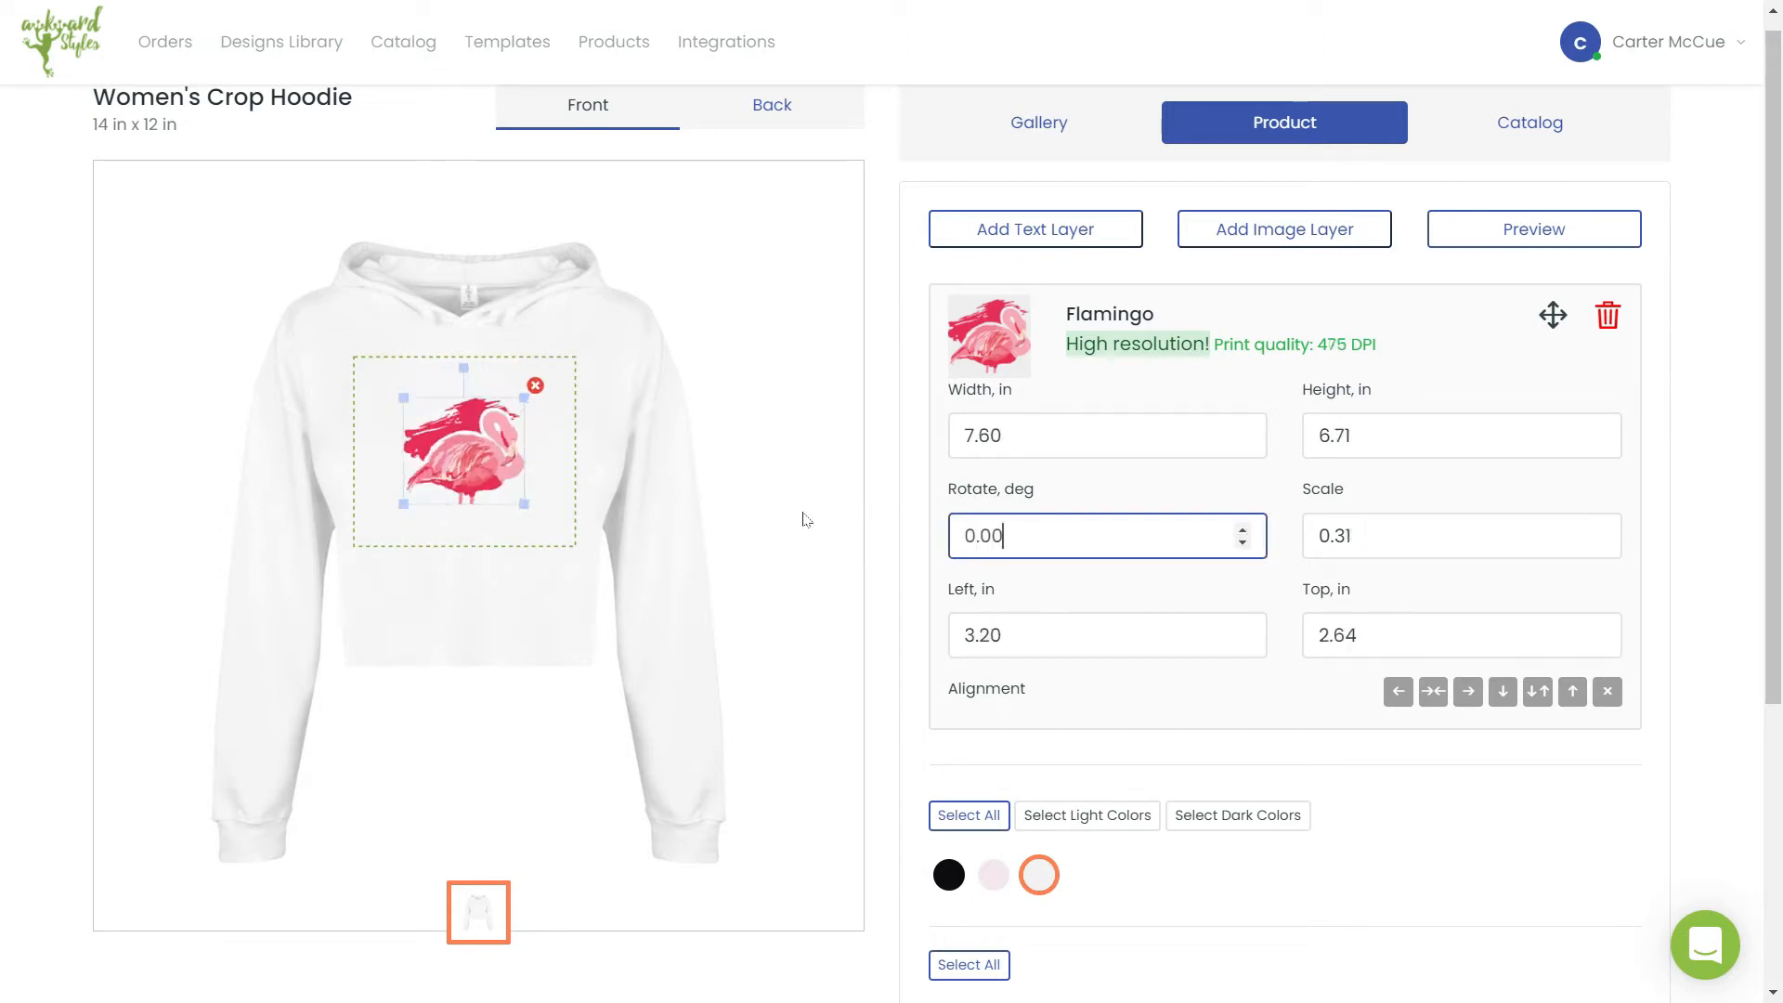
left_click_drag(496, 448, 496, 444)
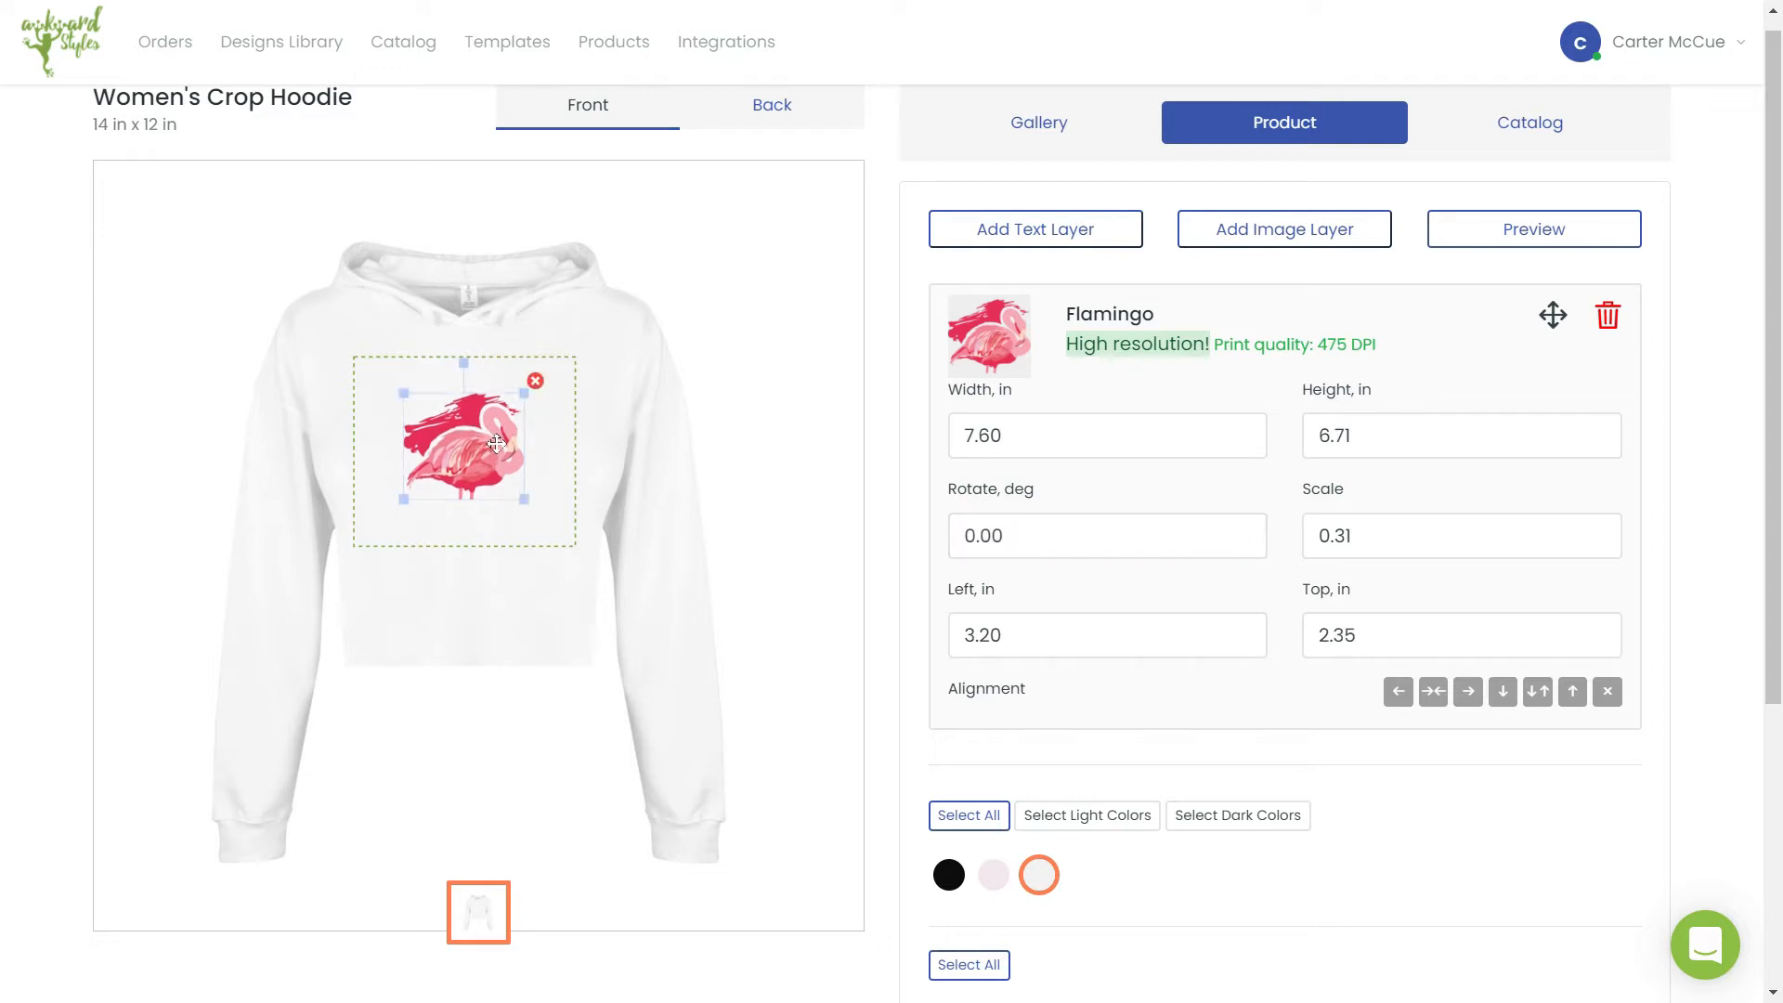
Step: Upload the flowers image from the device to your own designs
left_click(1031, 124)
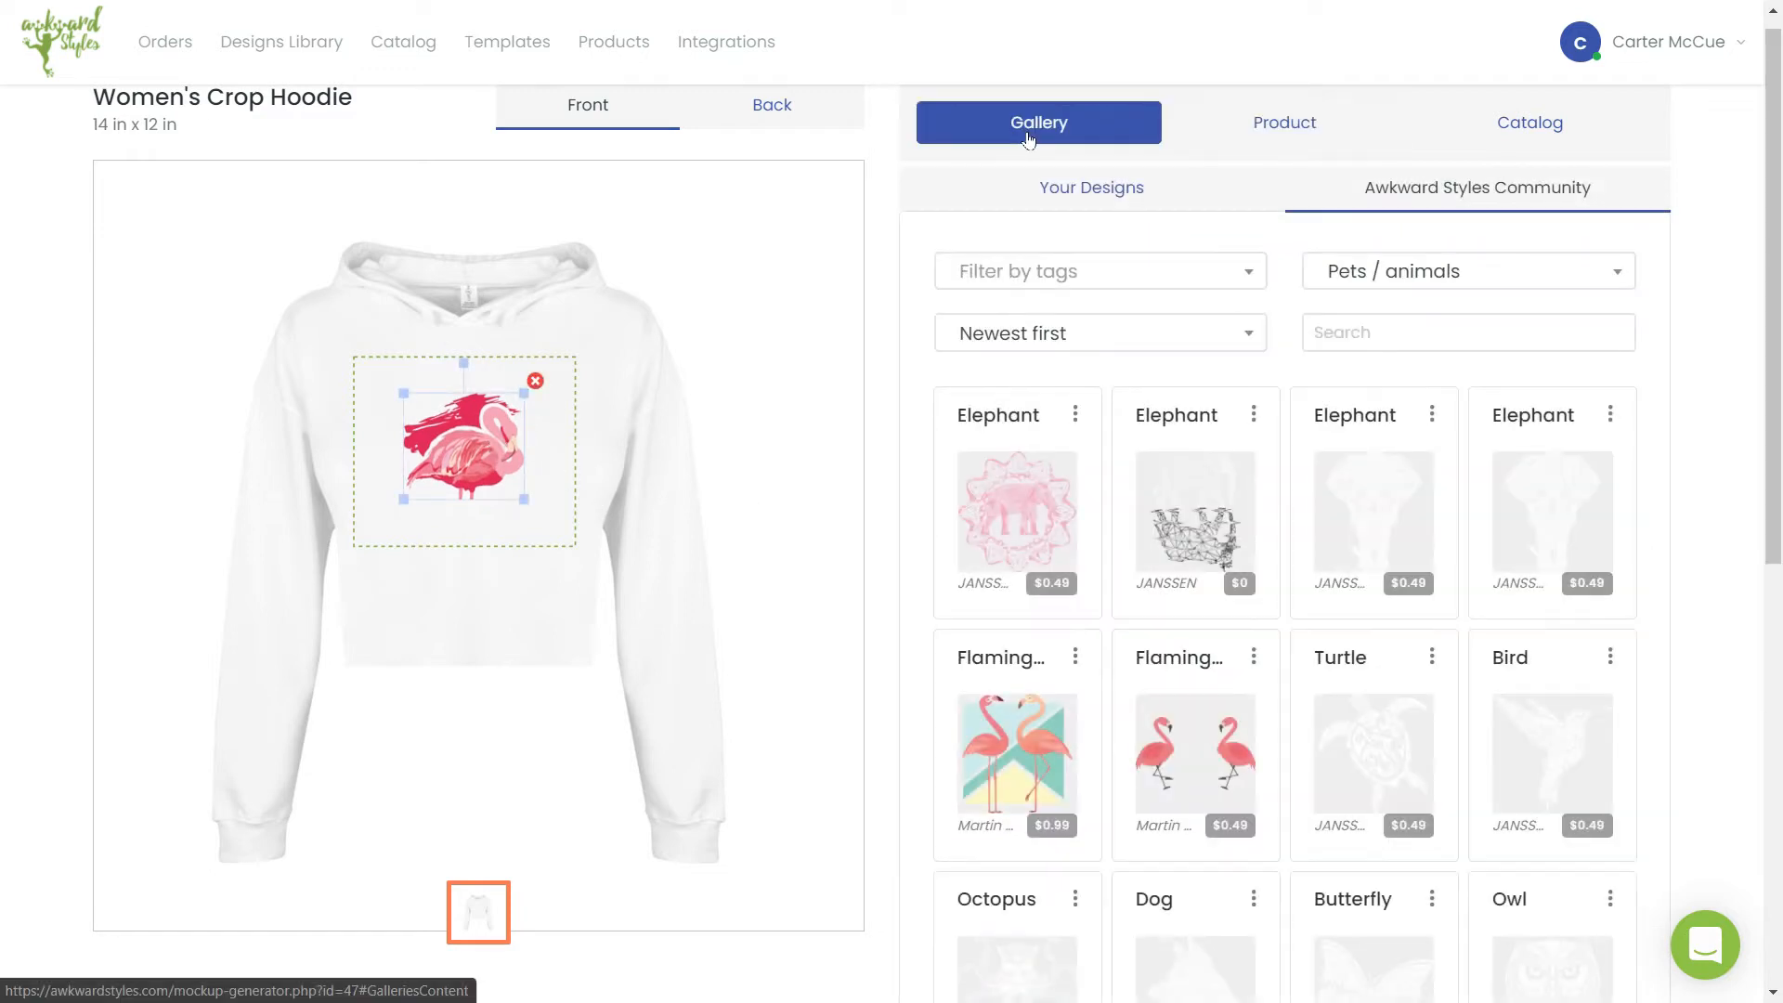
left_click(1070, 190)
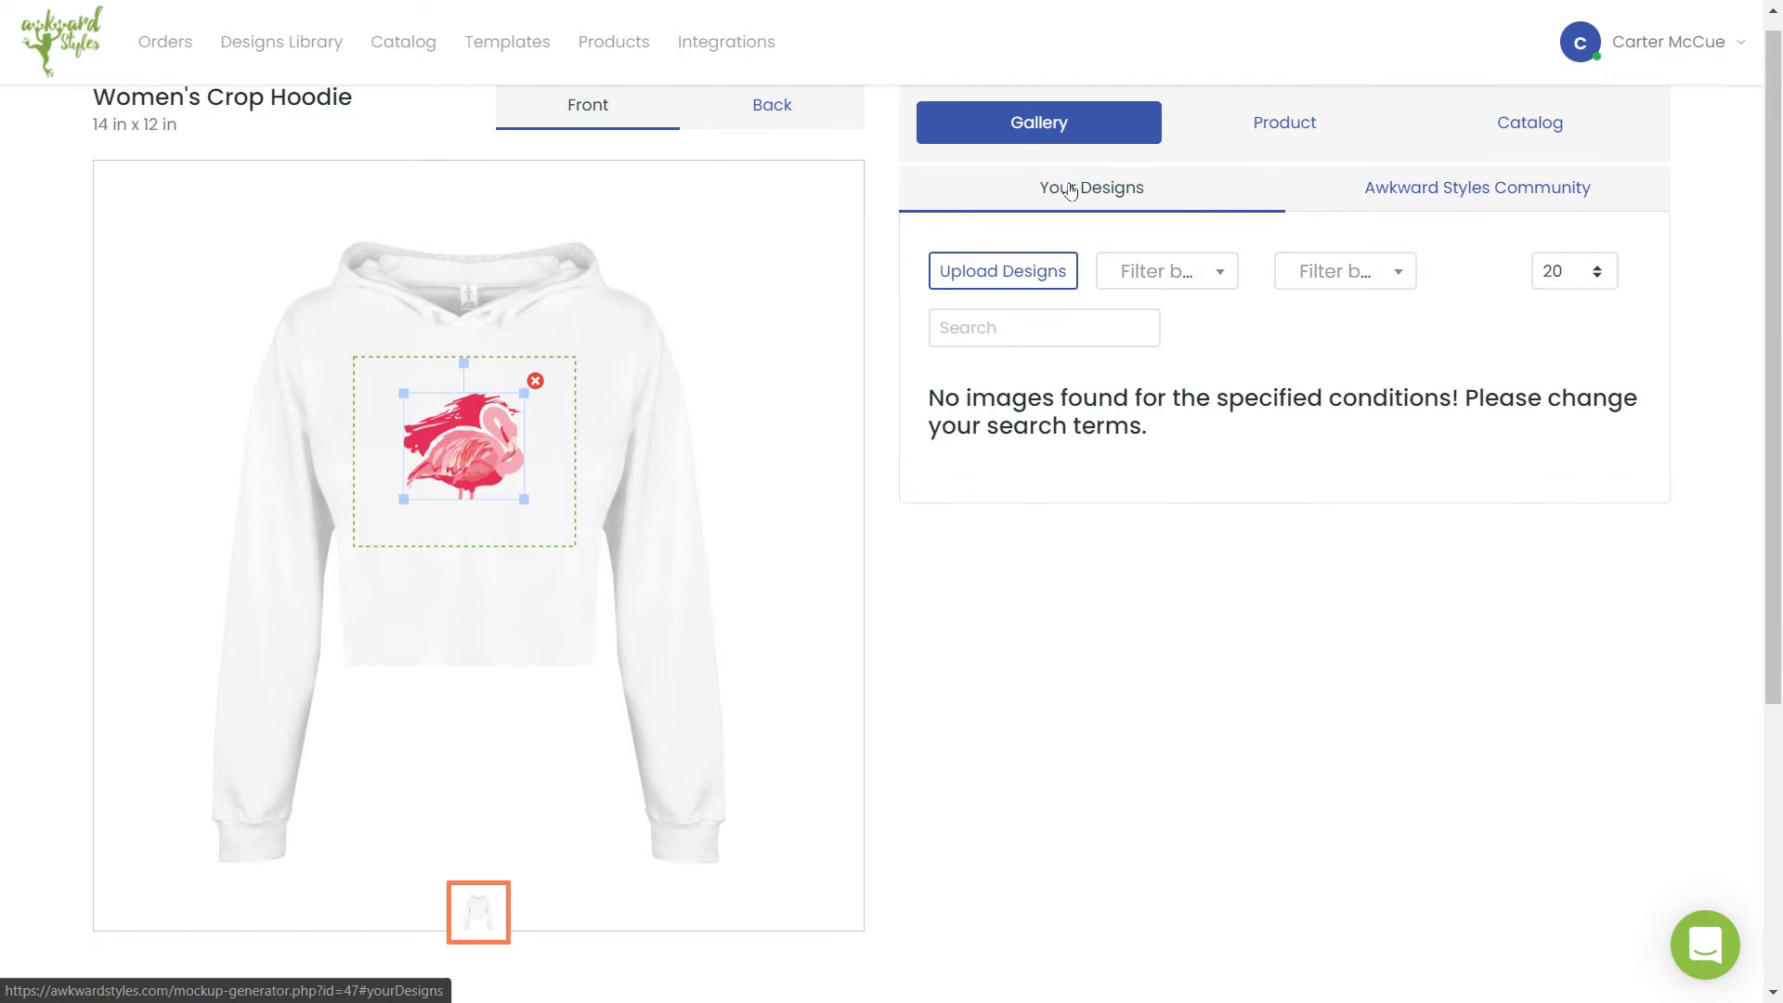
left_click(1007, 272)
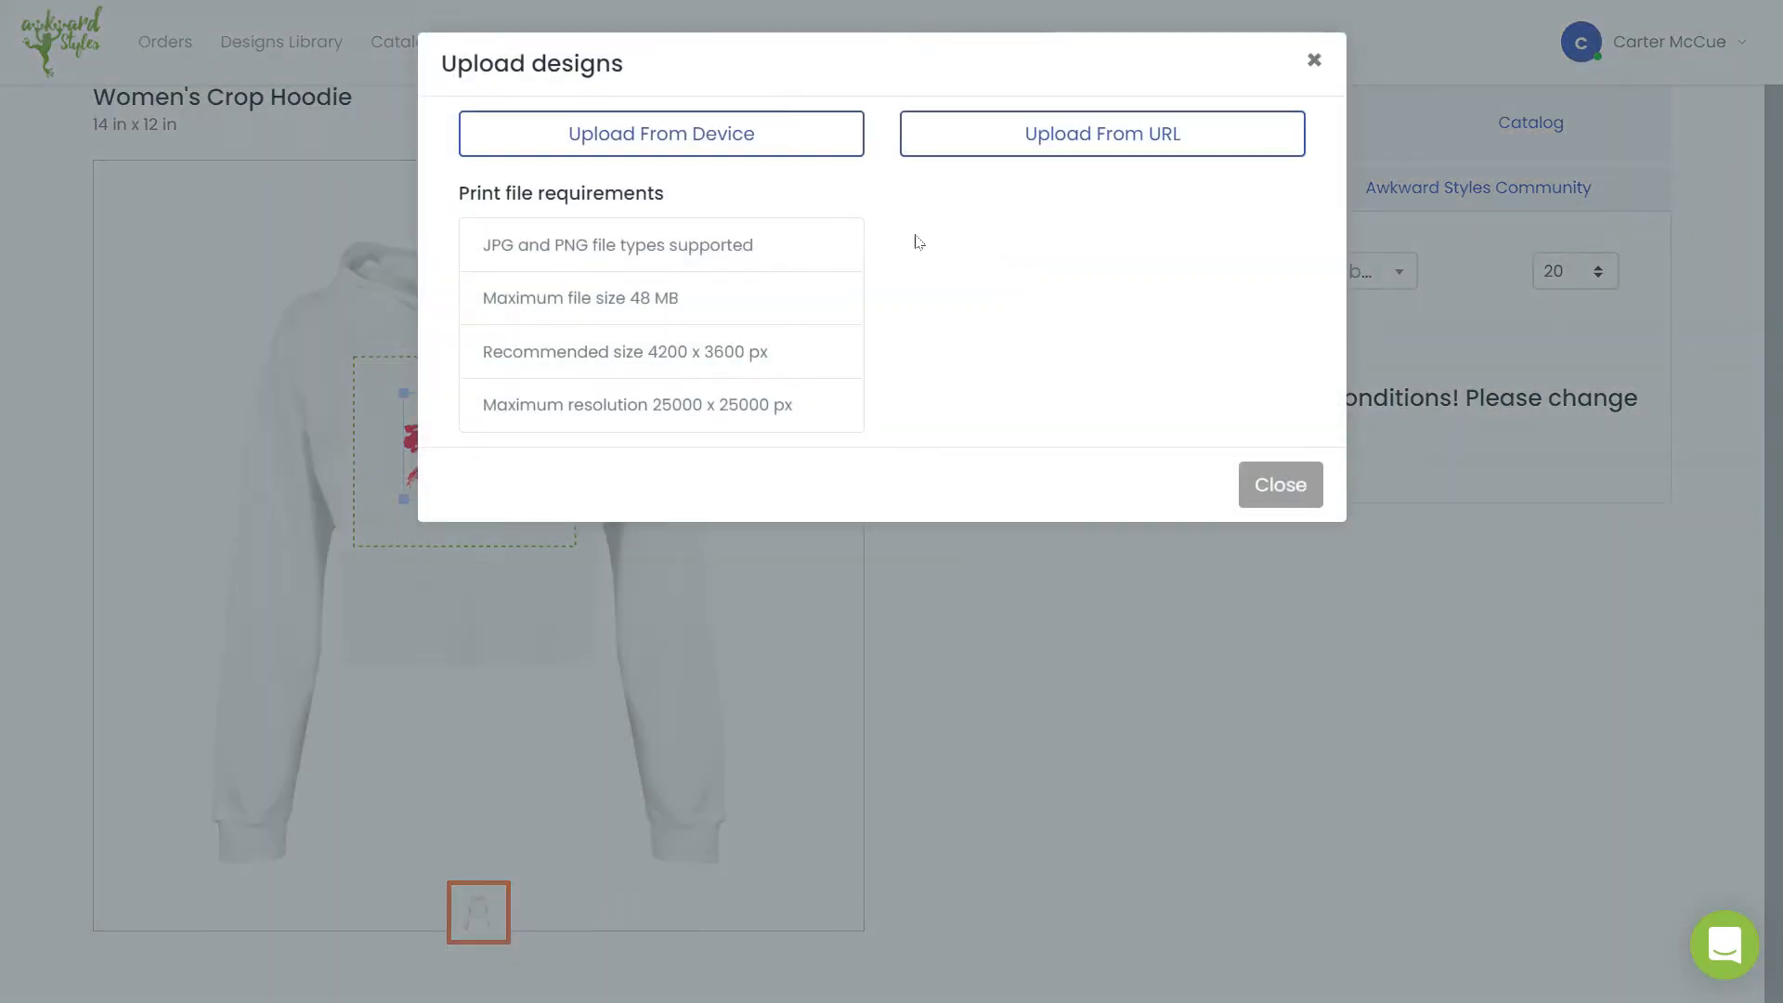
left_click(698, 136)
double_click(294, 203)
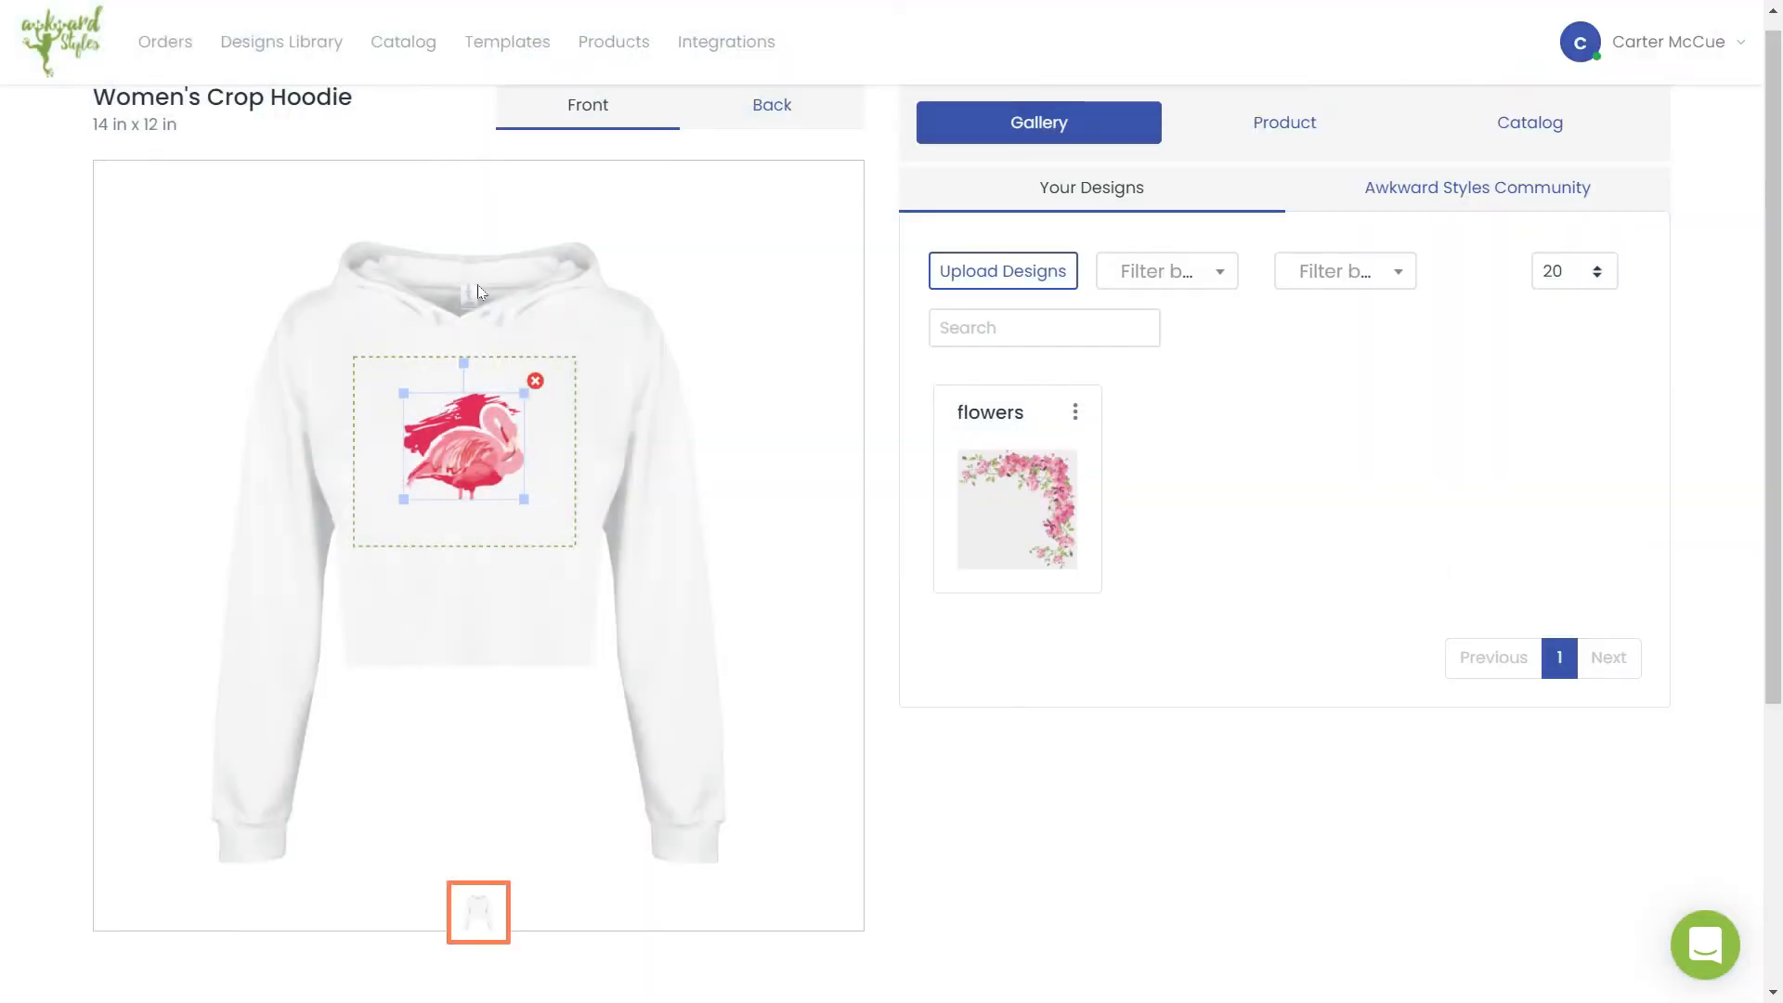
Step: Add the flowers design to the hoodie front and align it to the print area's top-right corner
left_click(990, 481)
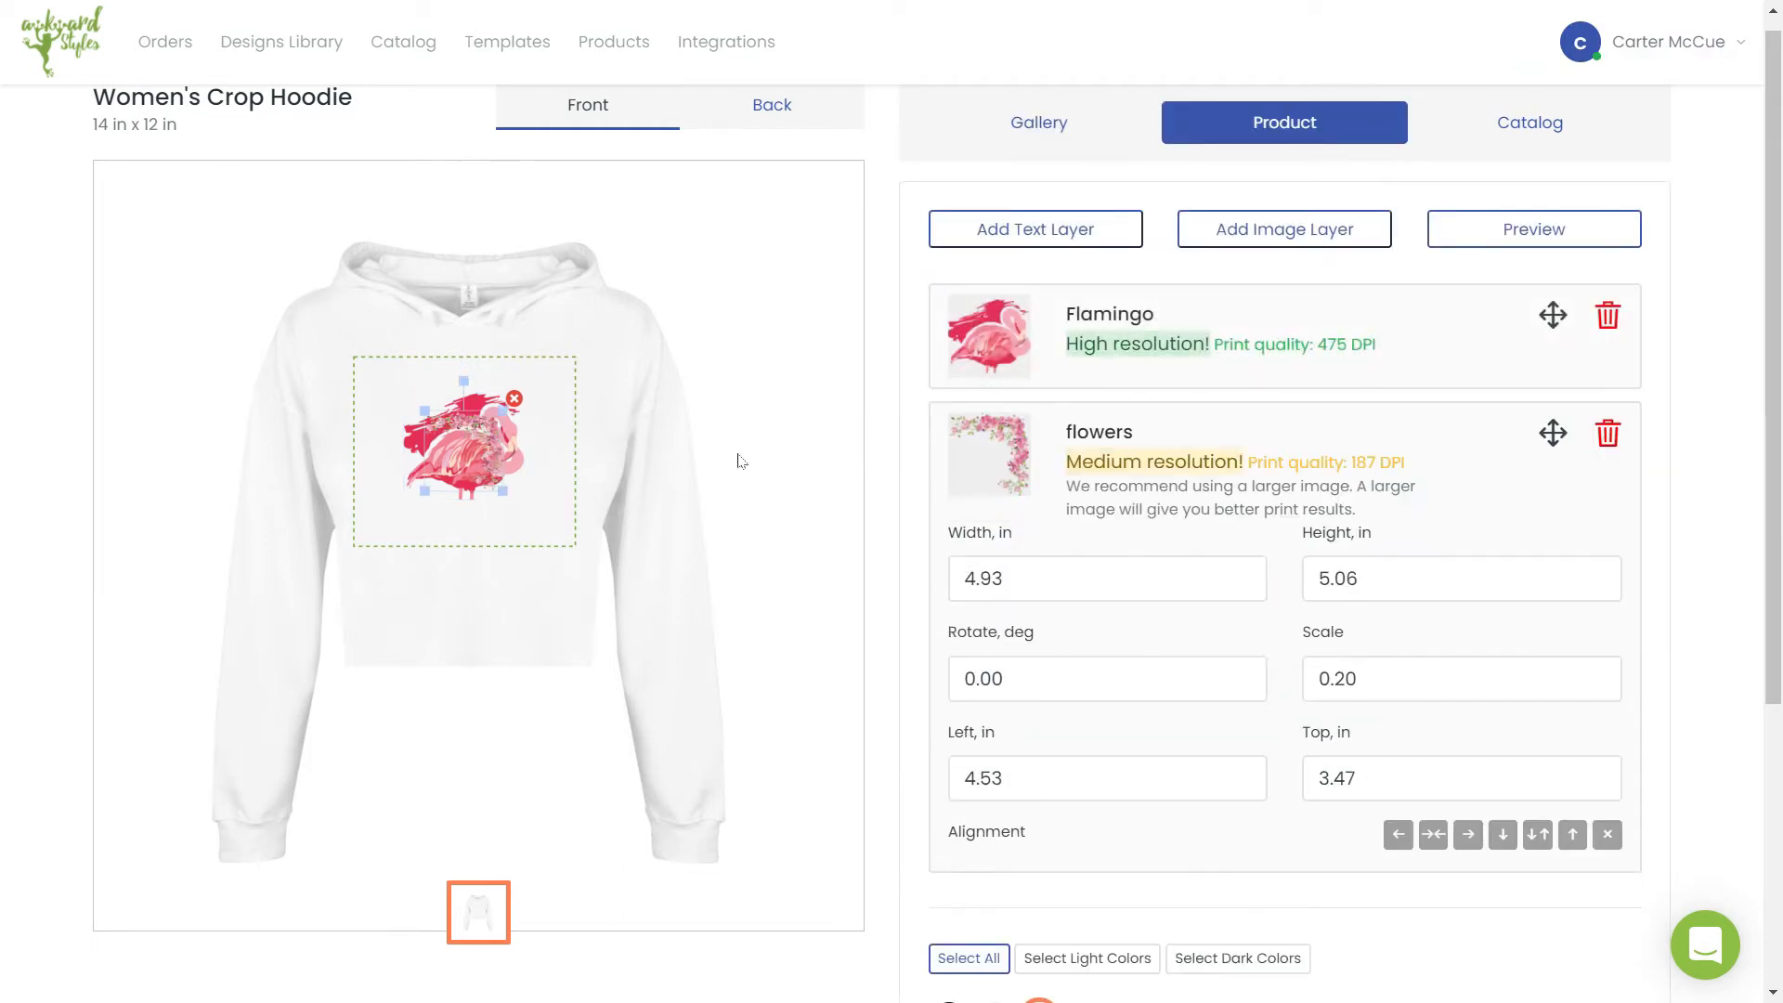
left_click_drag(476, 445, 527, 411)
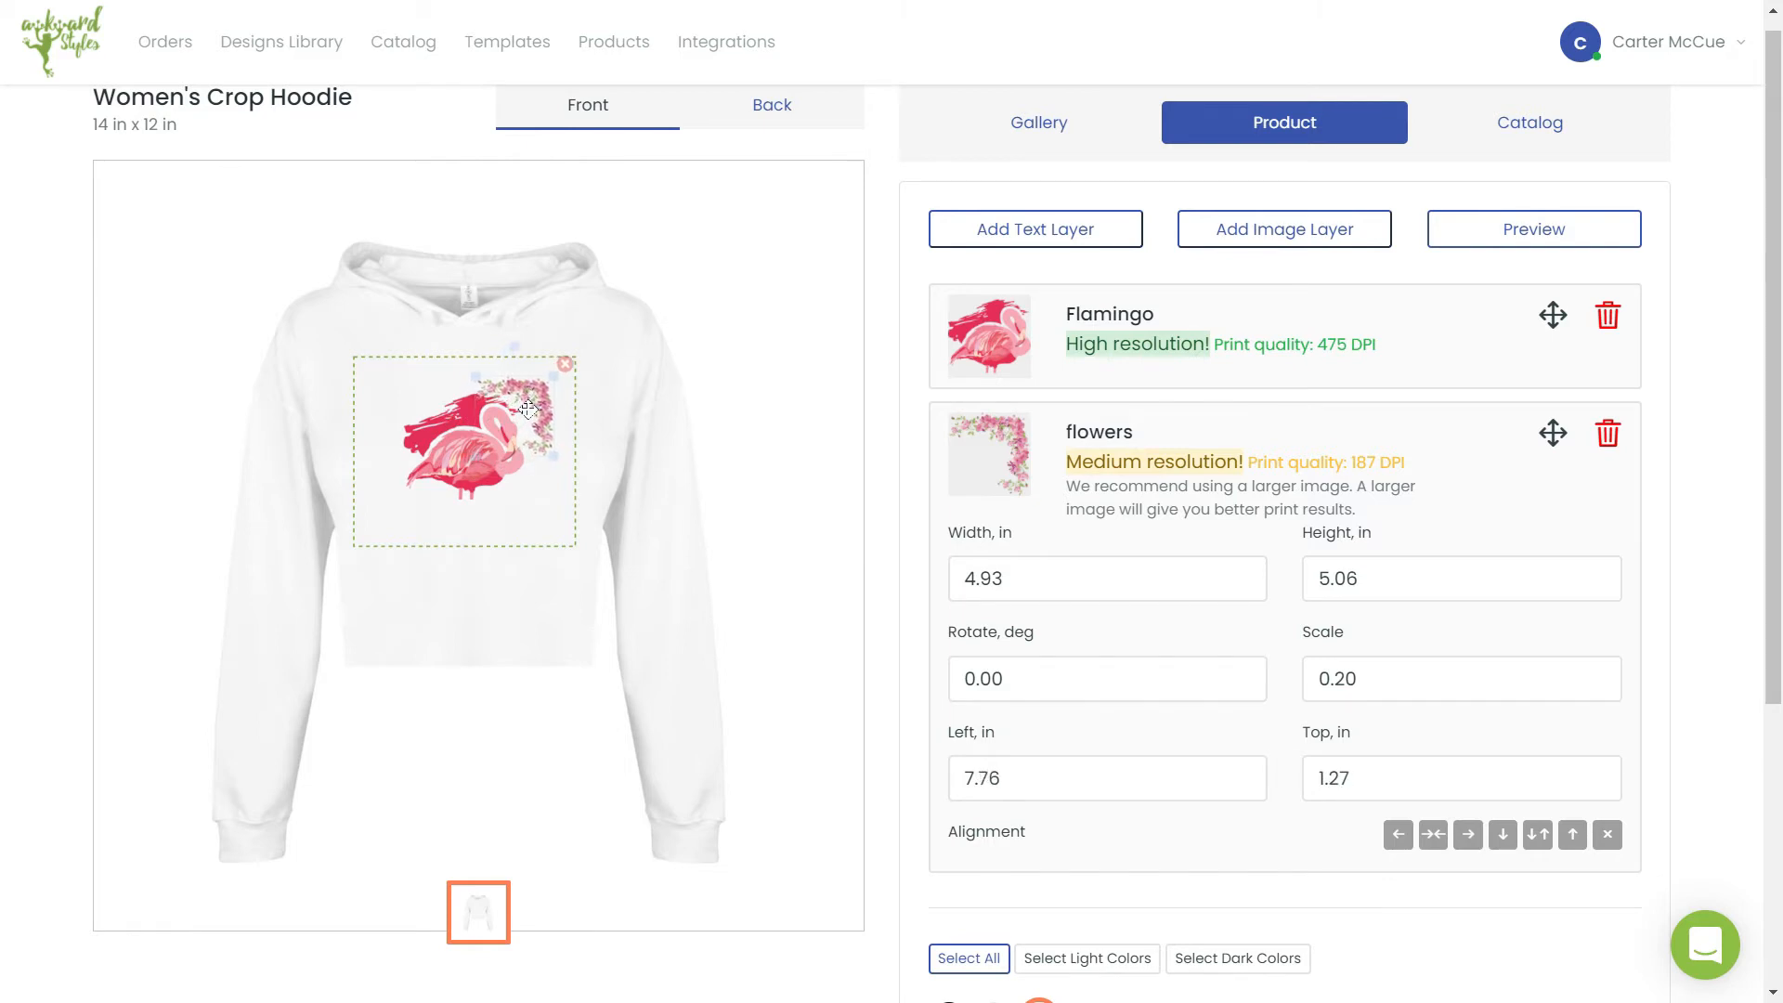
left_click(1468, 836)
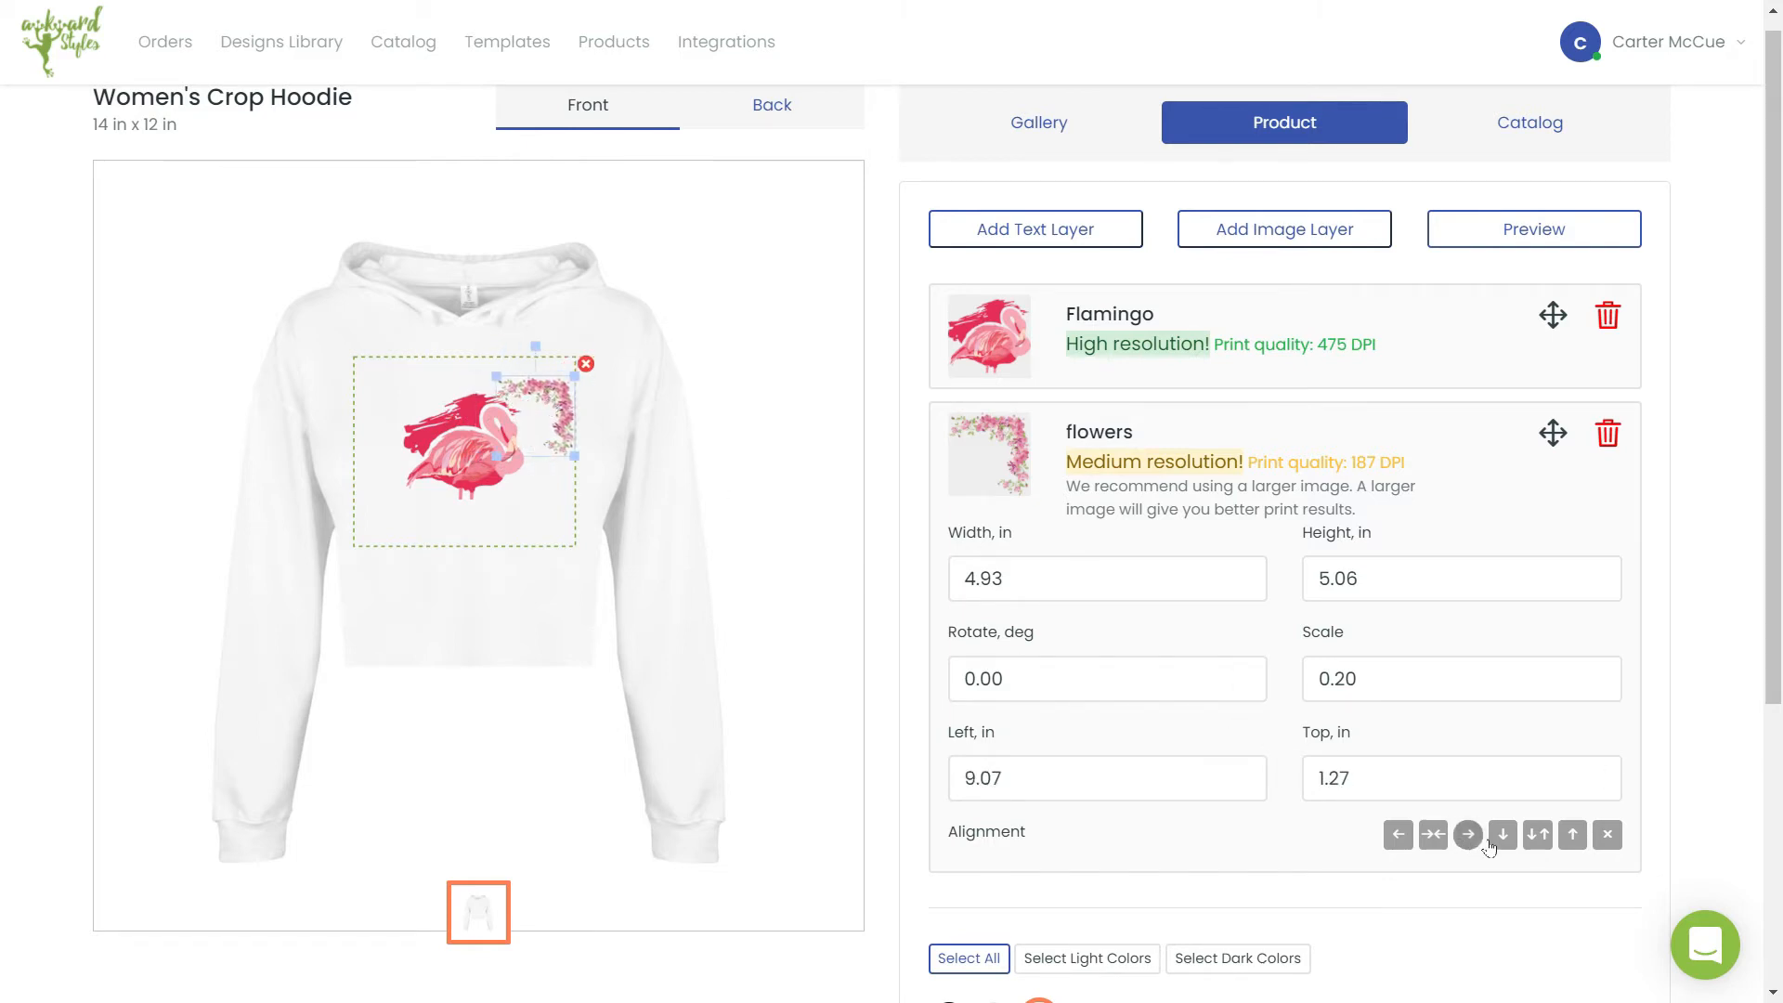
left_click(1579, 840)
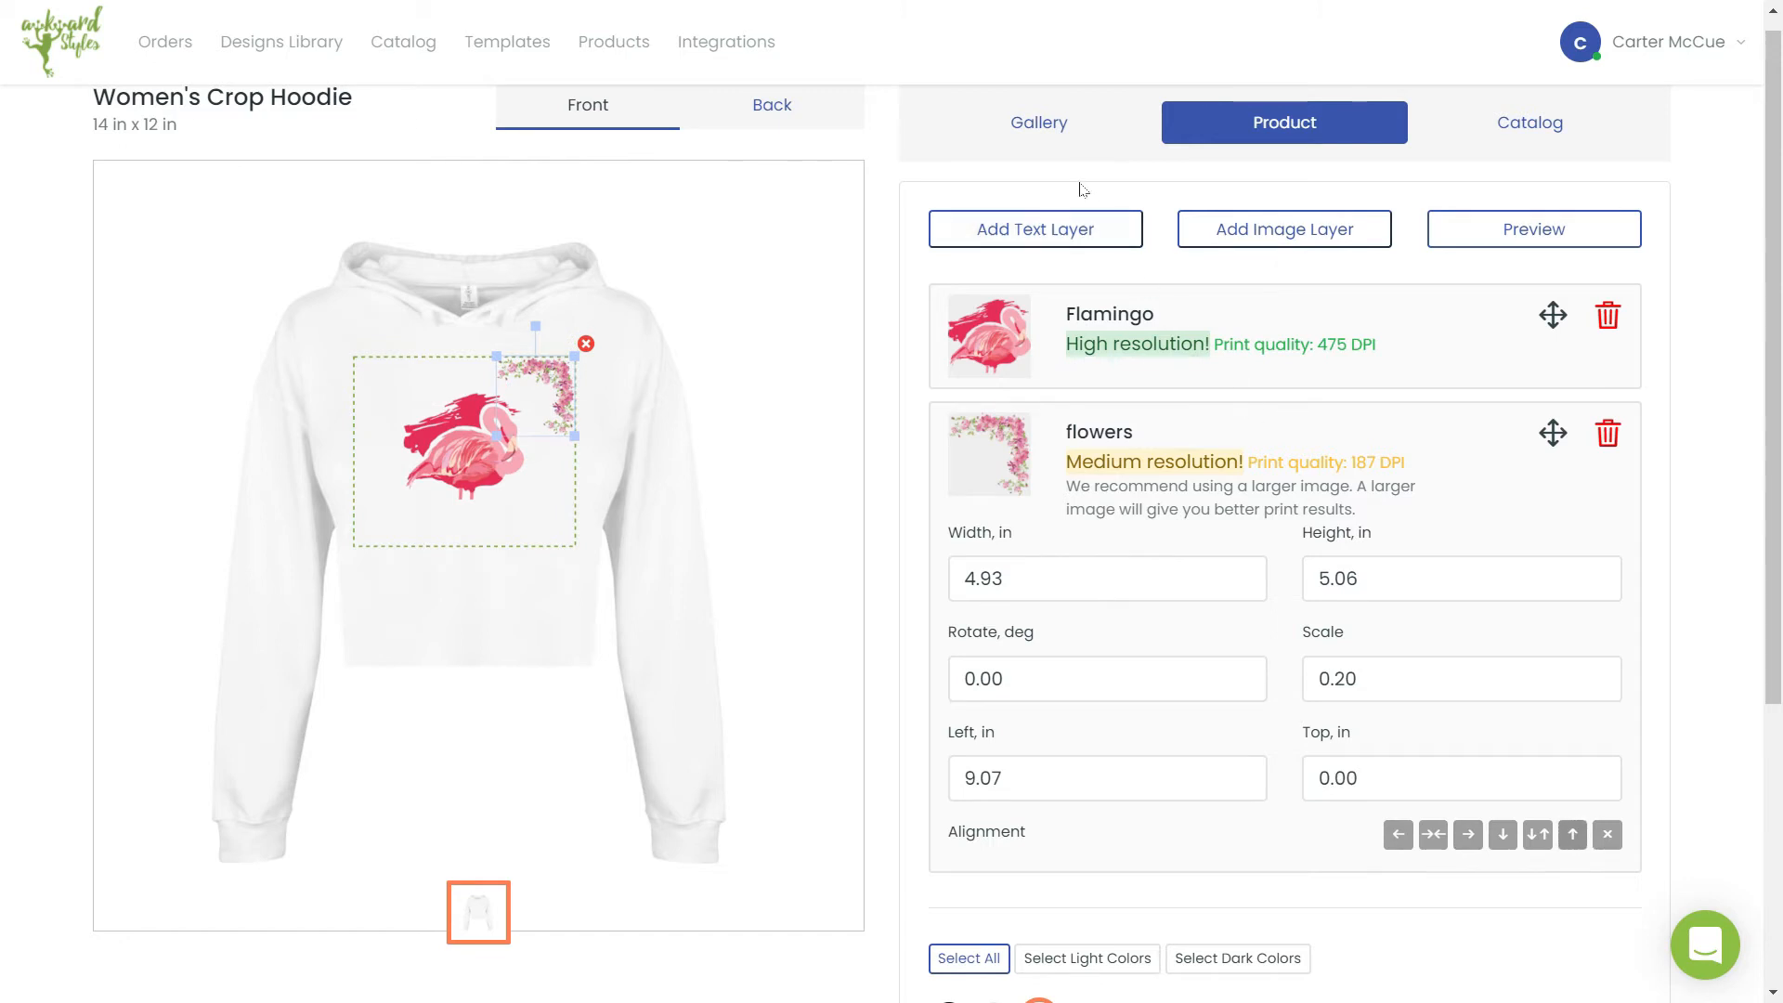
Step: Add a second copy of the flowers design to the hoodie front and set its rotation to 180 degrees
left_click(1045, 130)
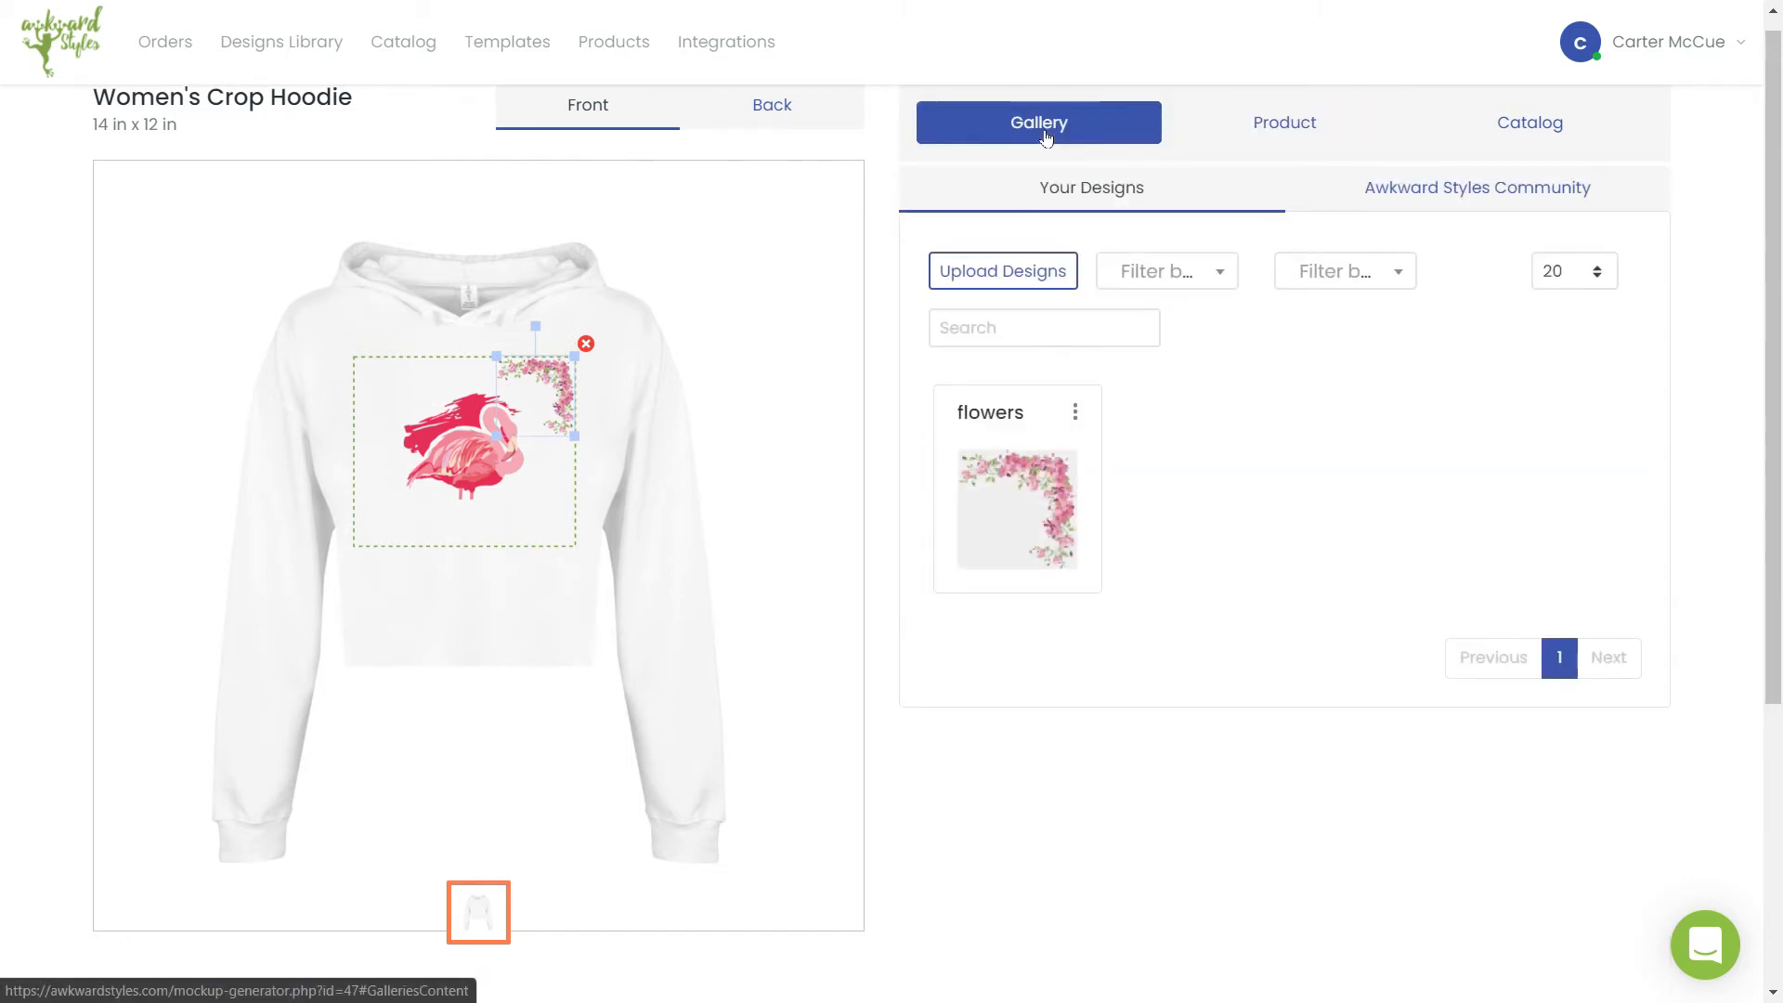
left_click(1025, 473)
left_click_drag(483, 442, 414, 533)
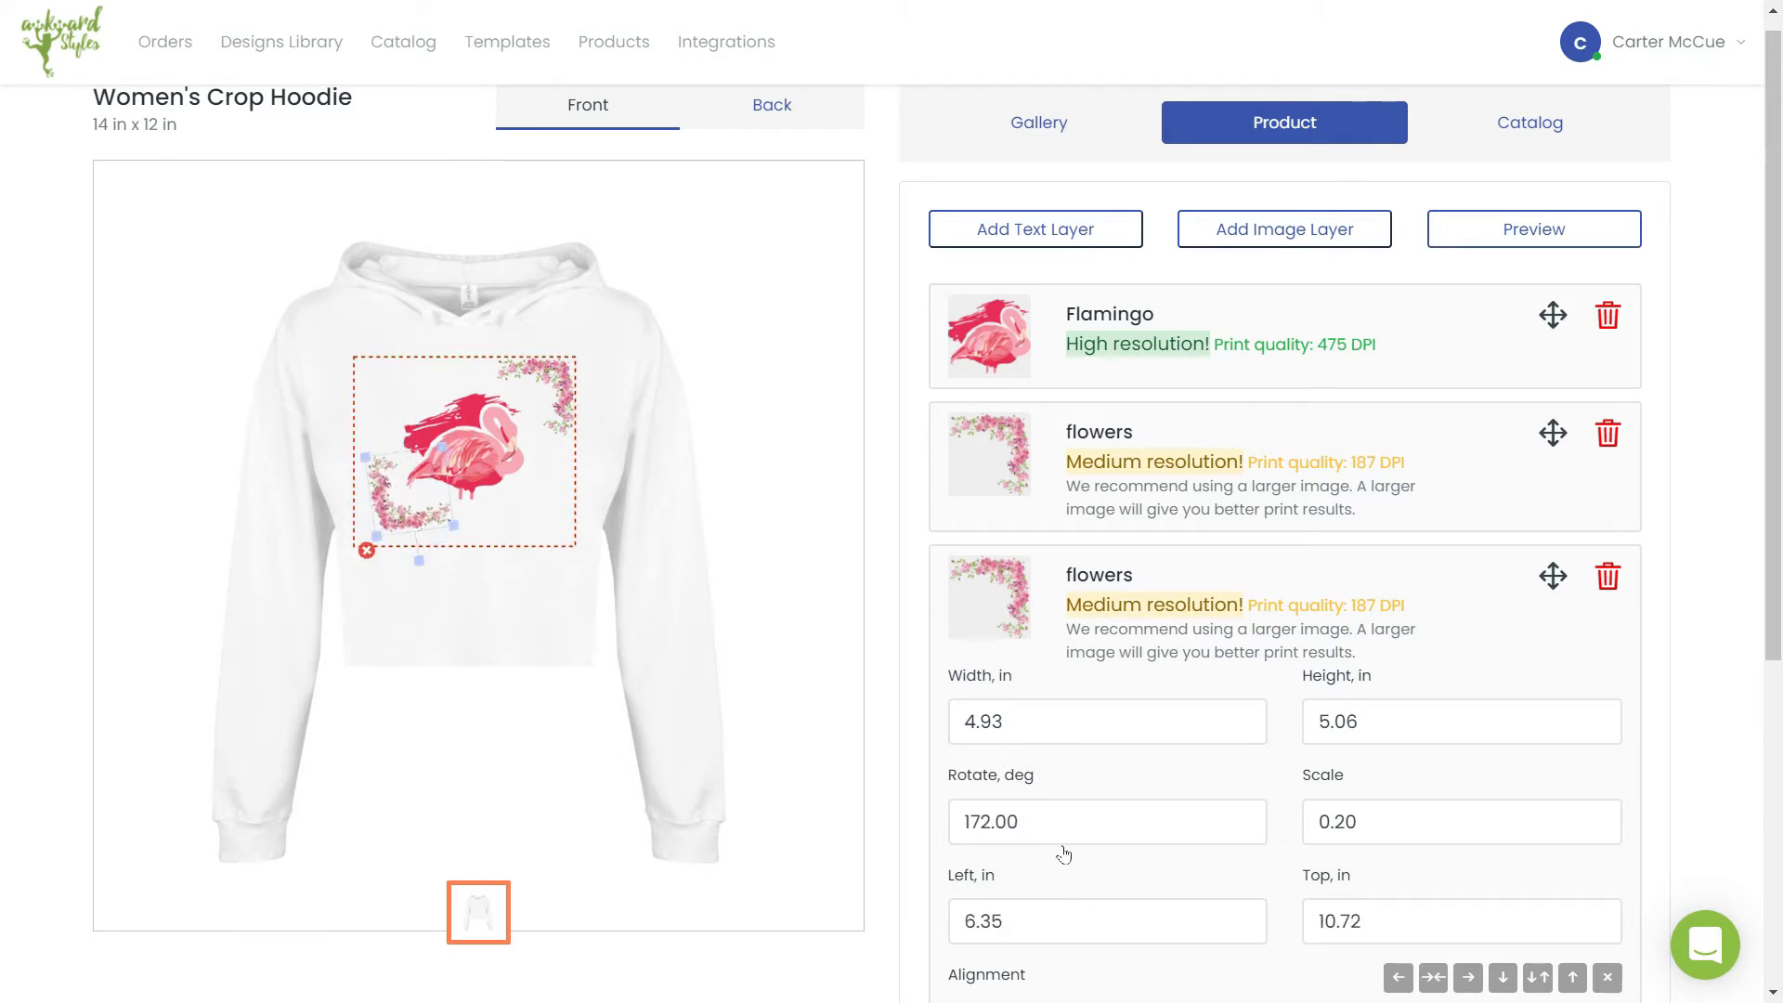
left_click_drag(1059, 822, 825, 819)
type("18")
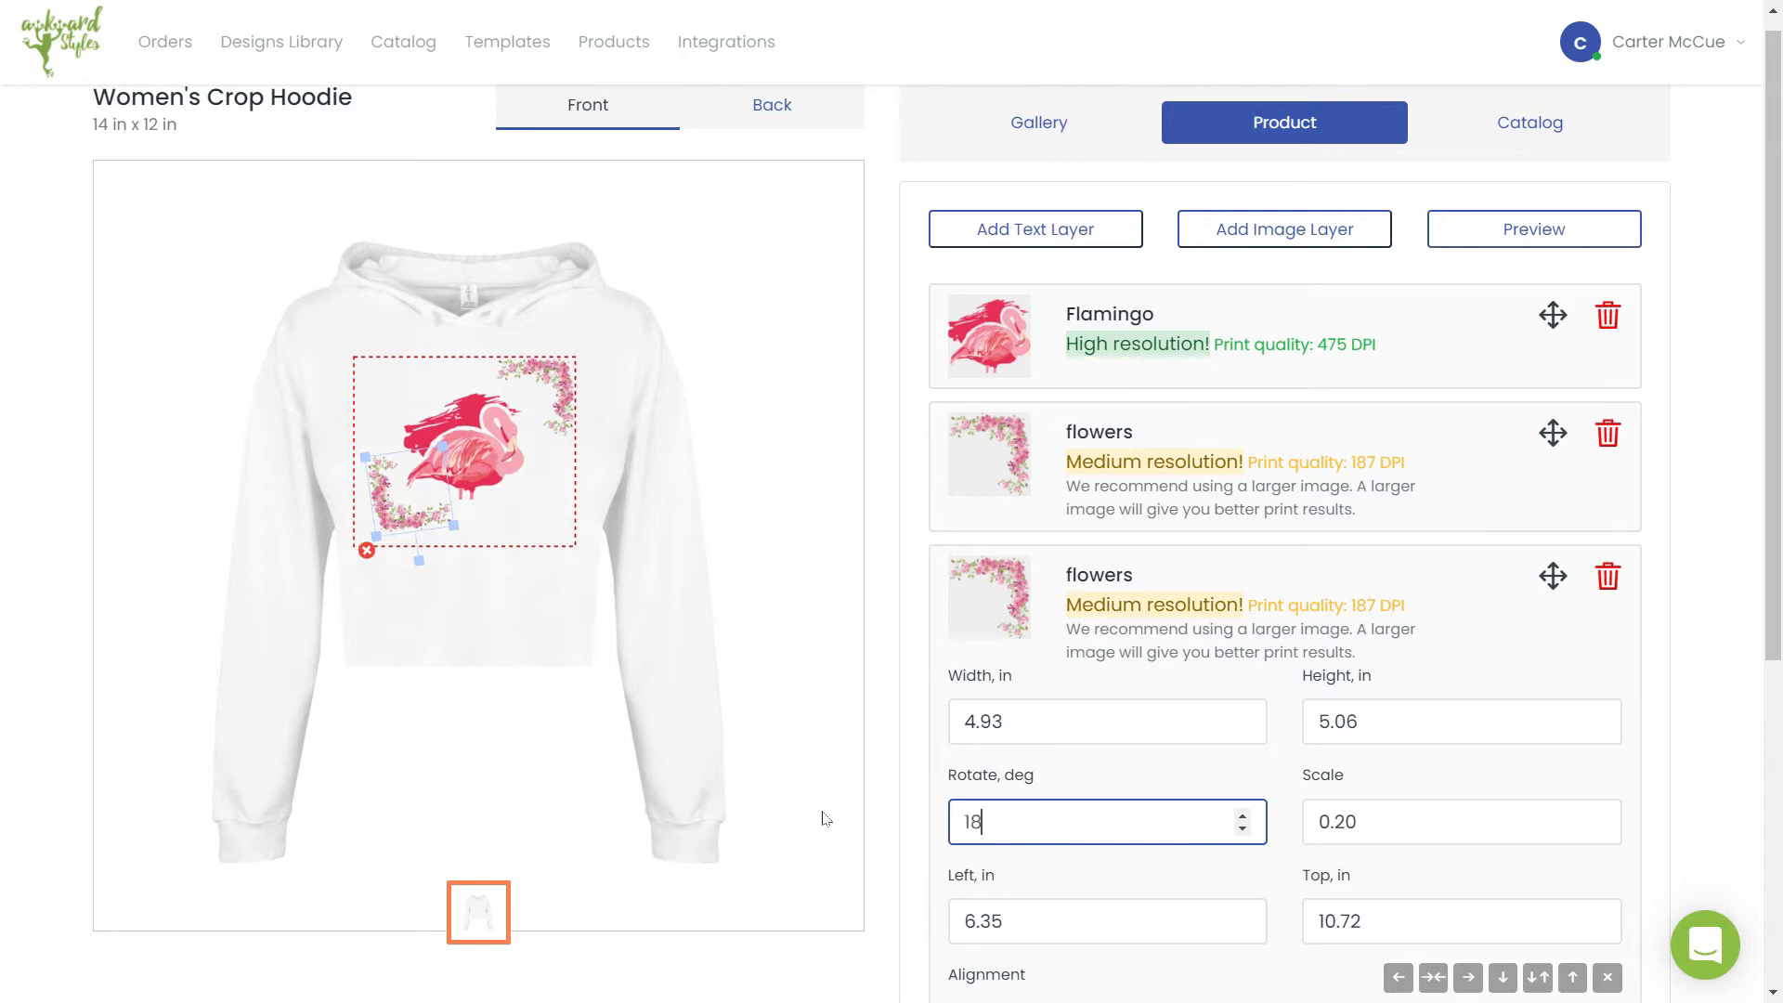
type("0.00")
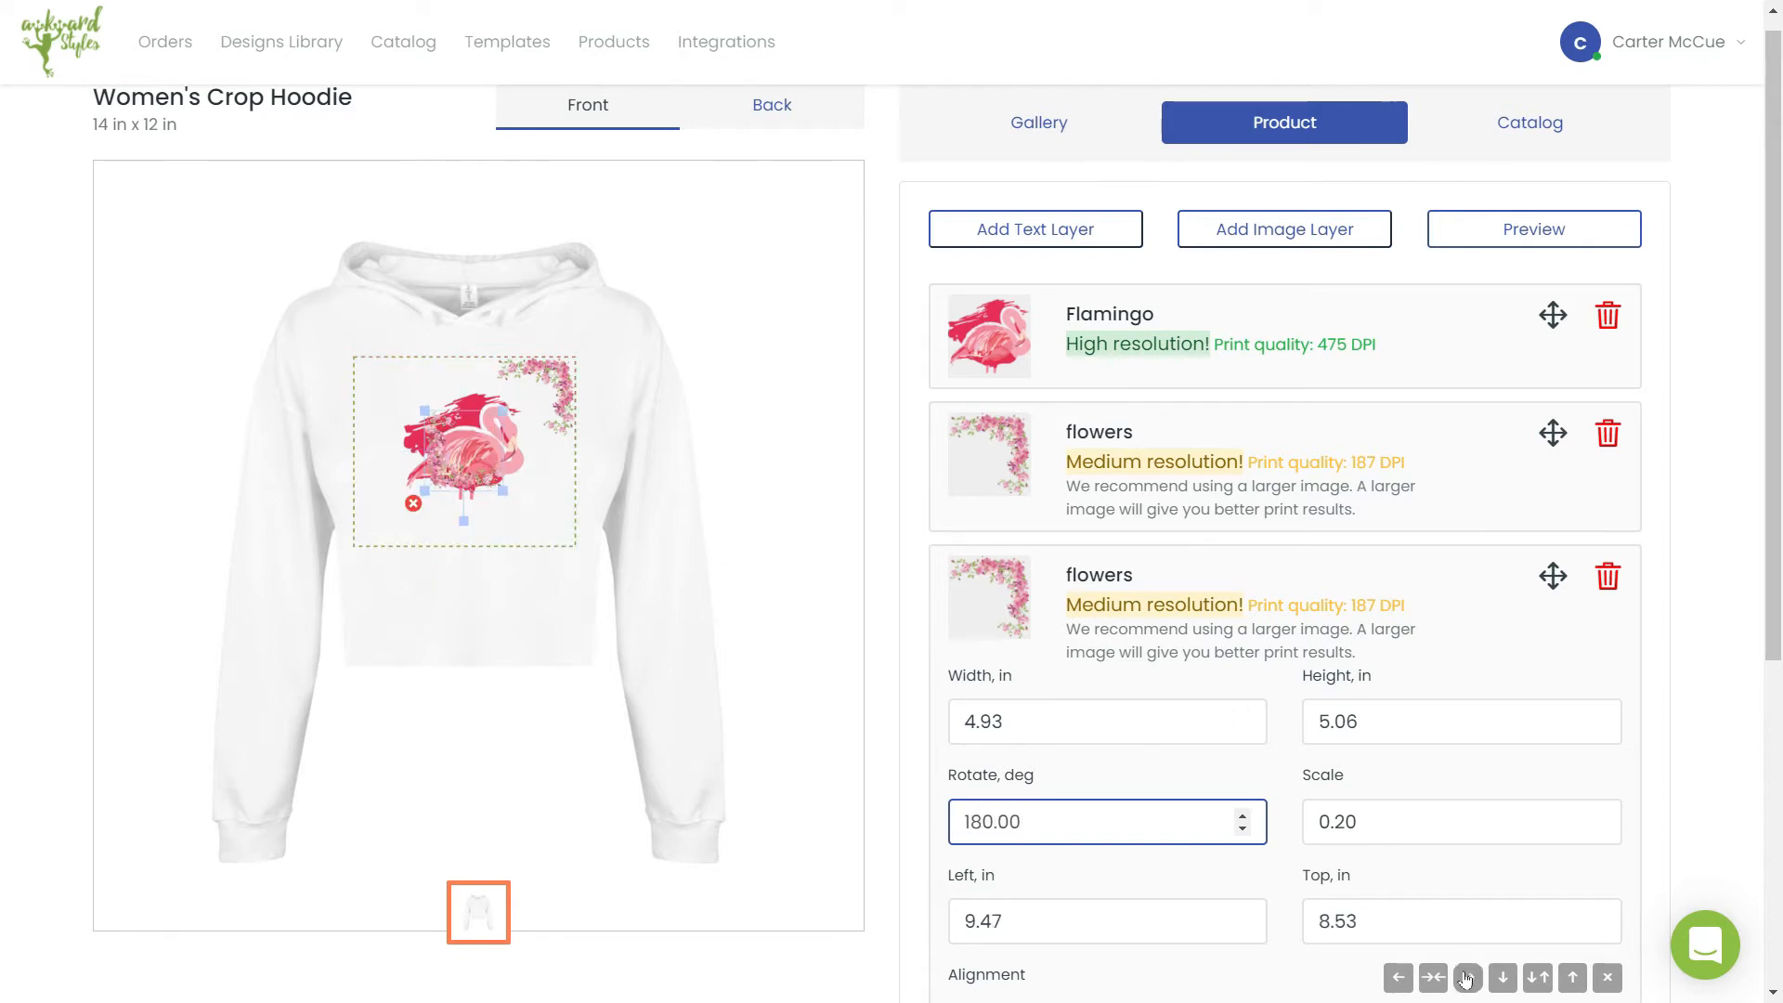
Step: Align the rotated flowers image to the bottom and left edges of the print area and deselect it
left_click(1504, 979)
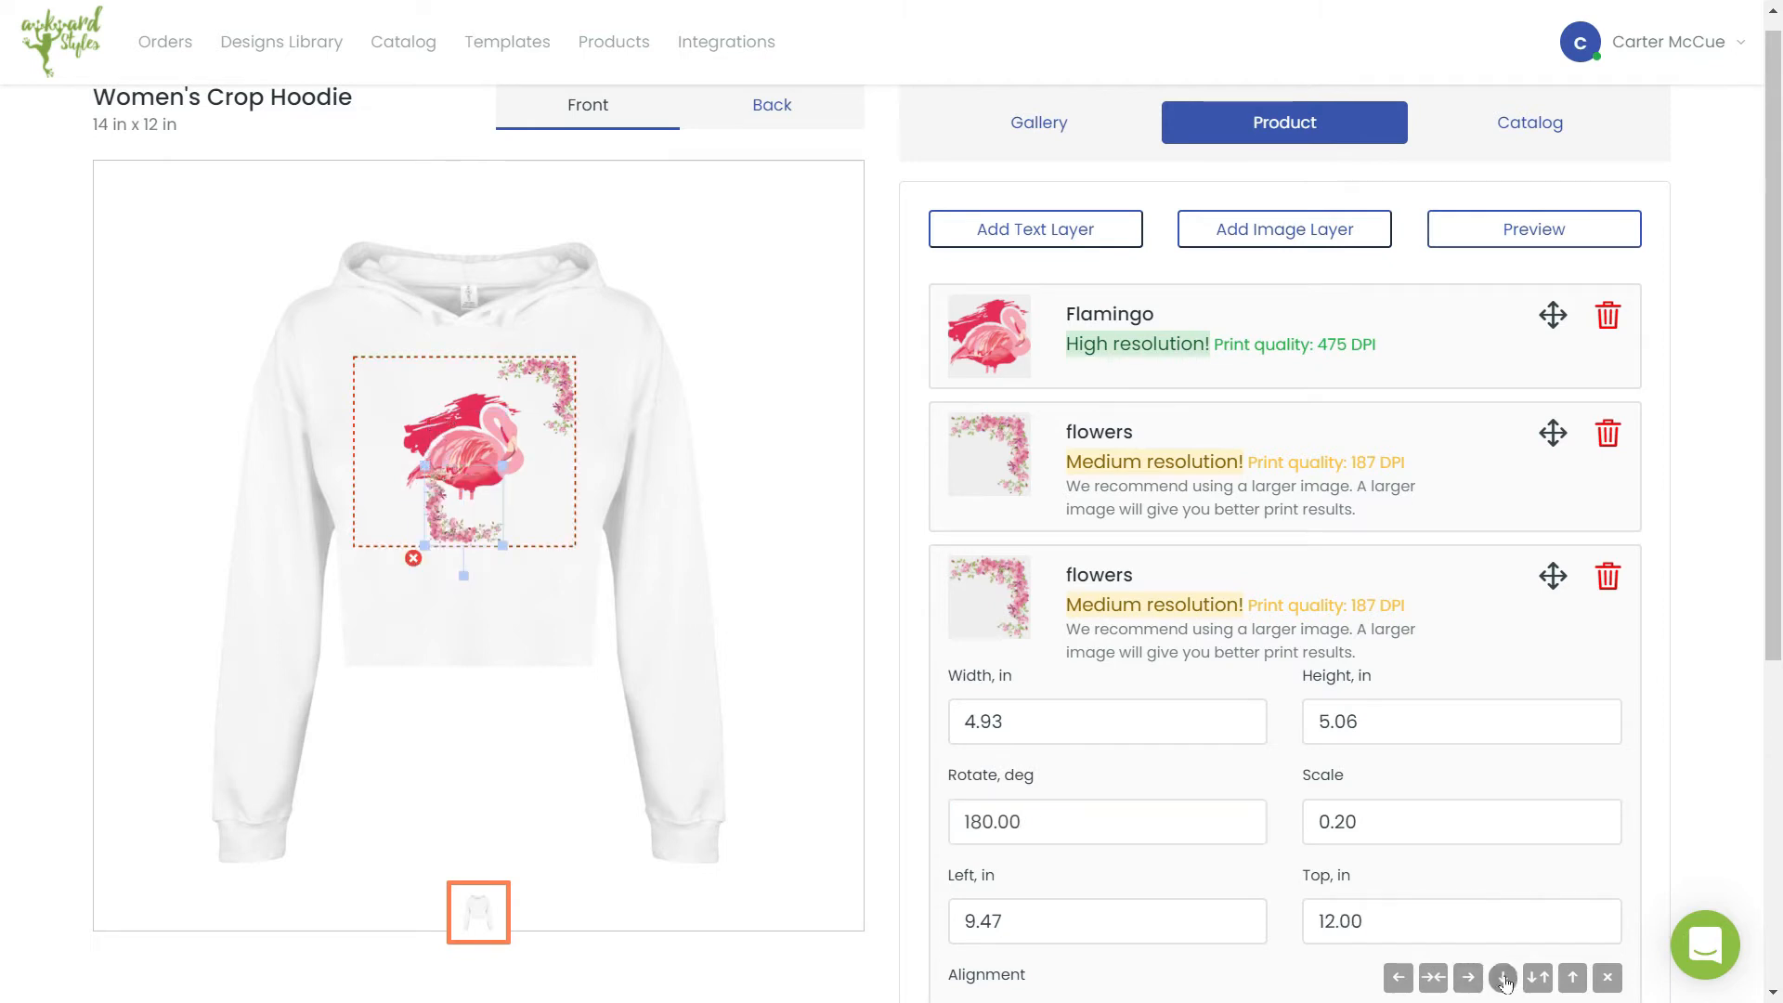
left_click(1398, 978)
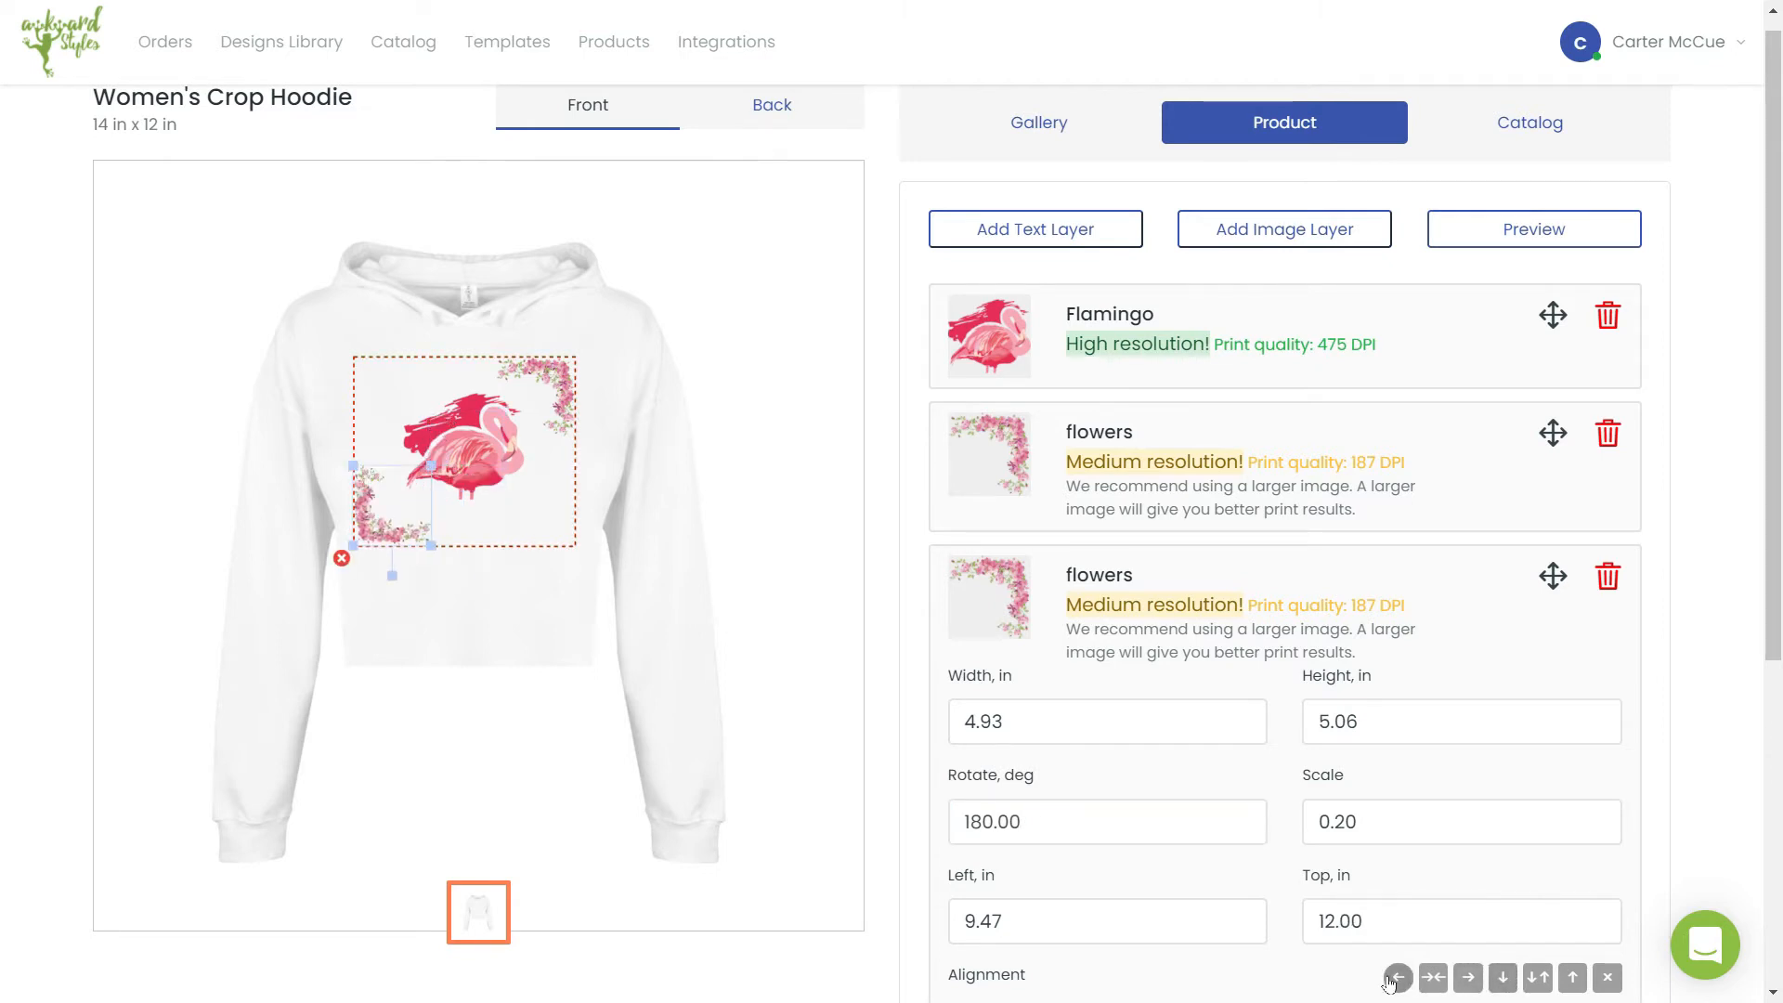
left_click(833, 606)
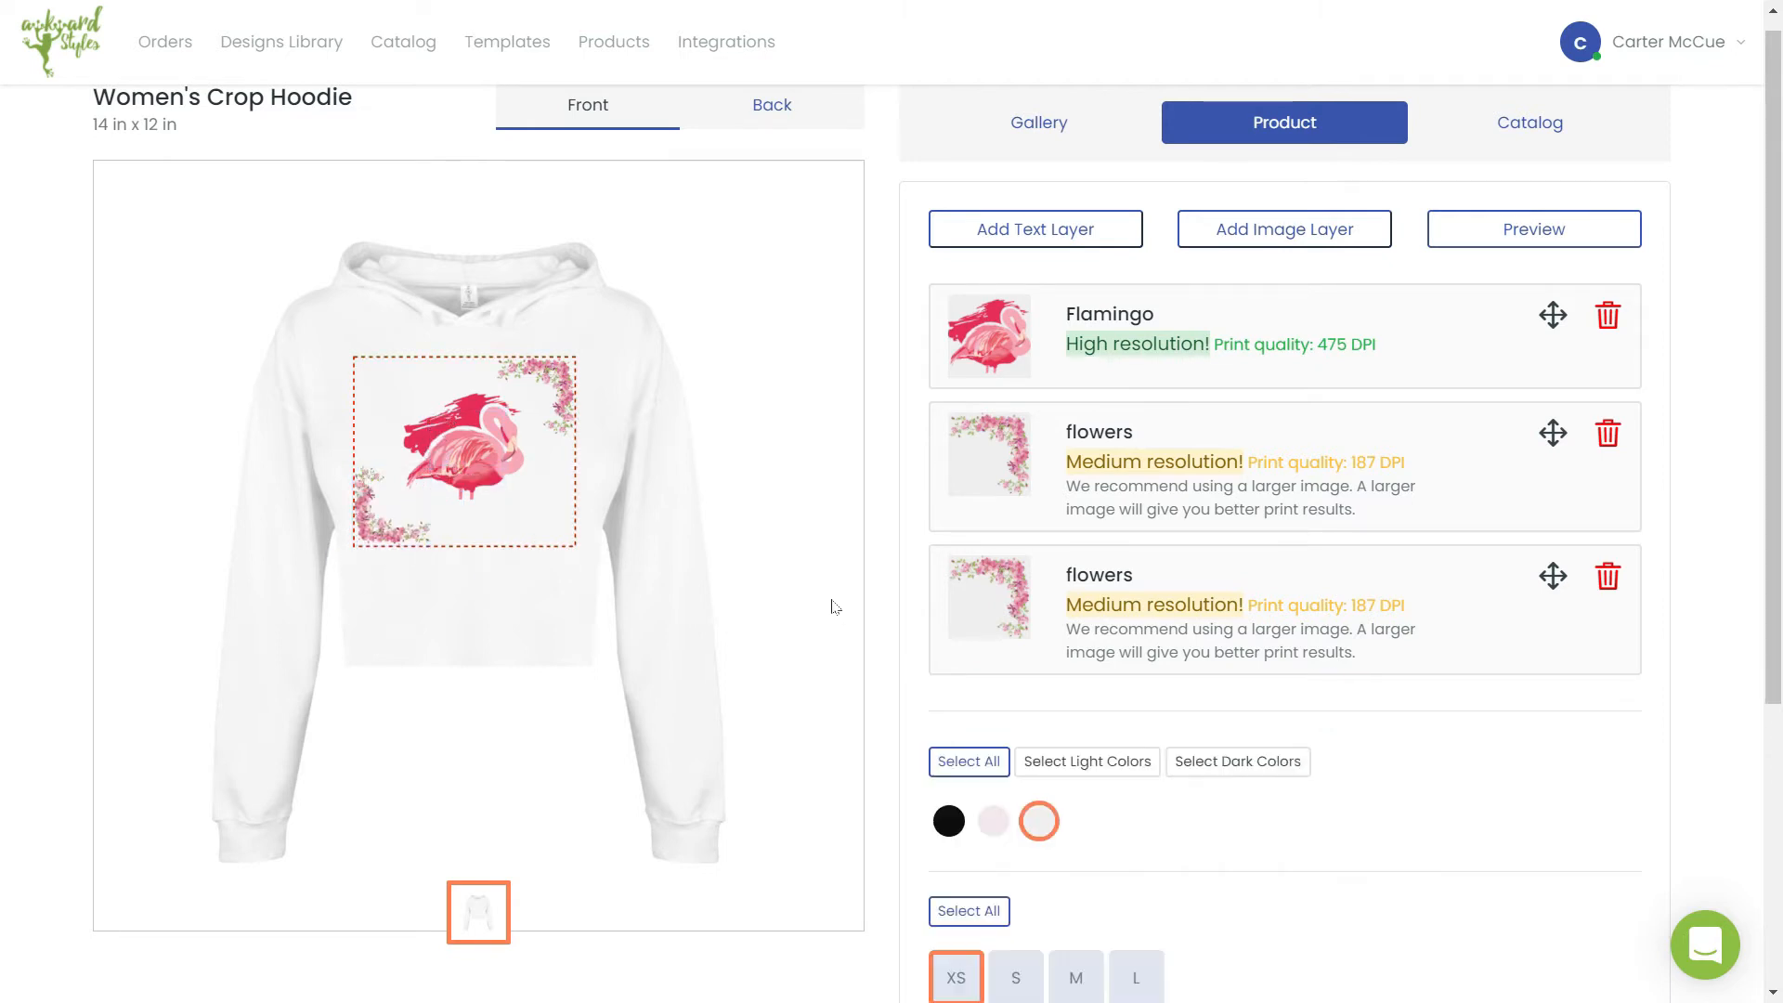
Step: Add a text layer to the hoodie front reading "pink season"
left_click(1057, 223)
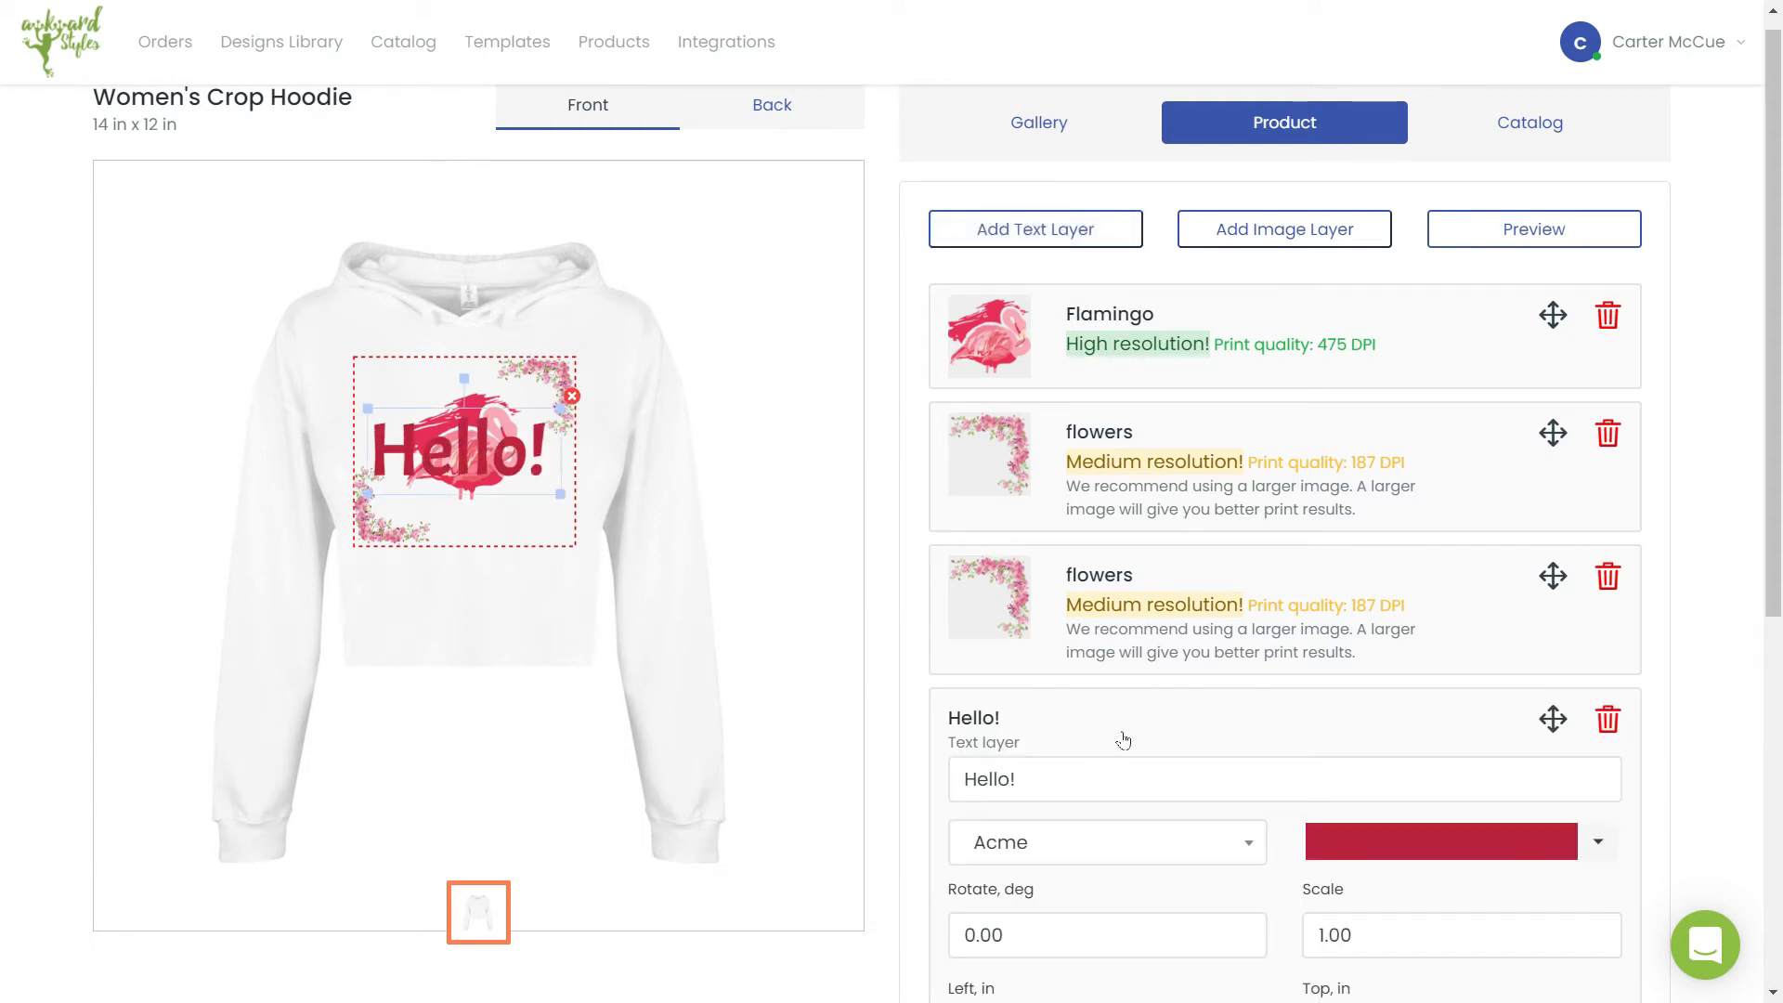
scroll(1127, 738, "down", 1)
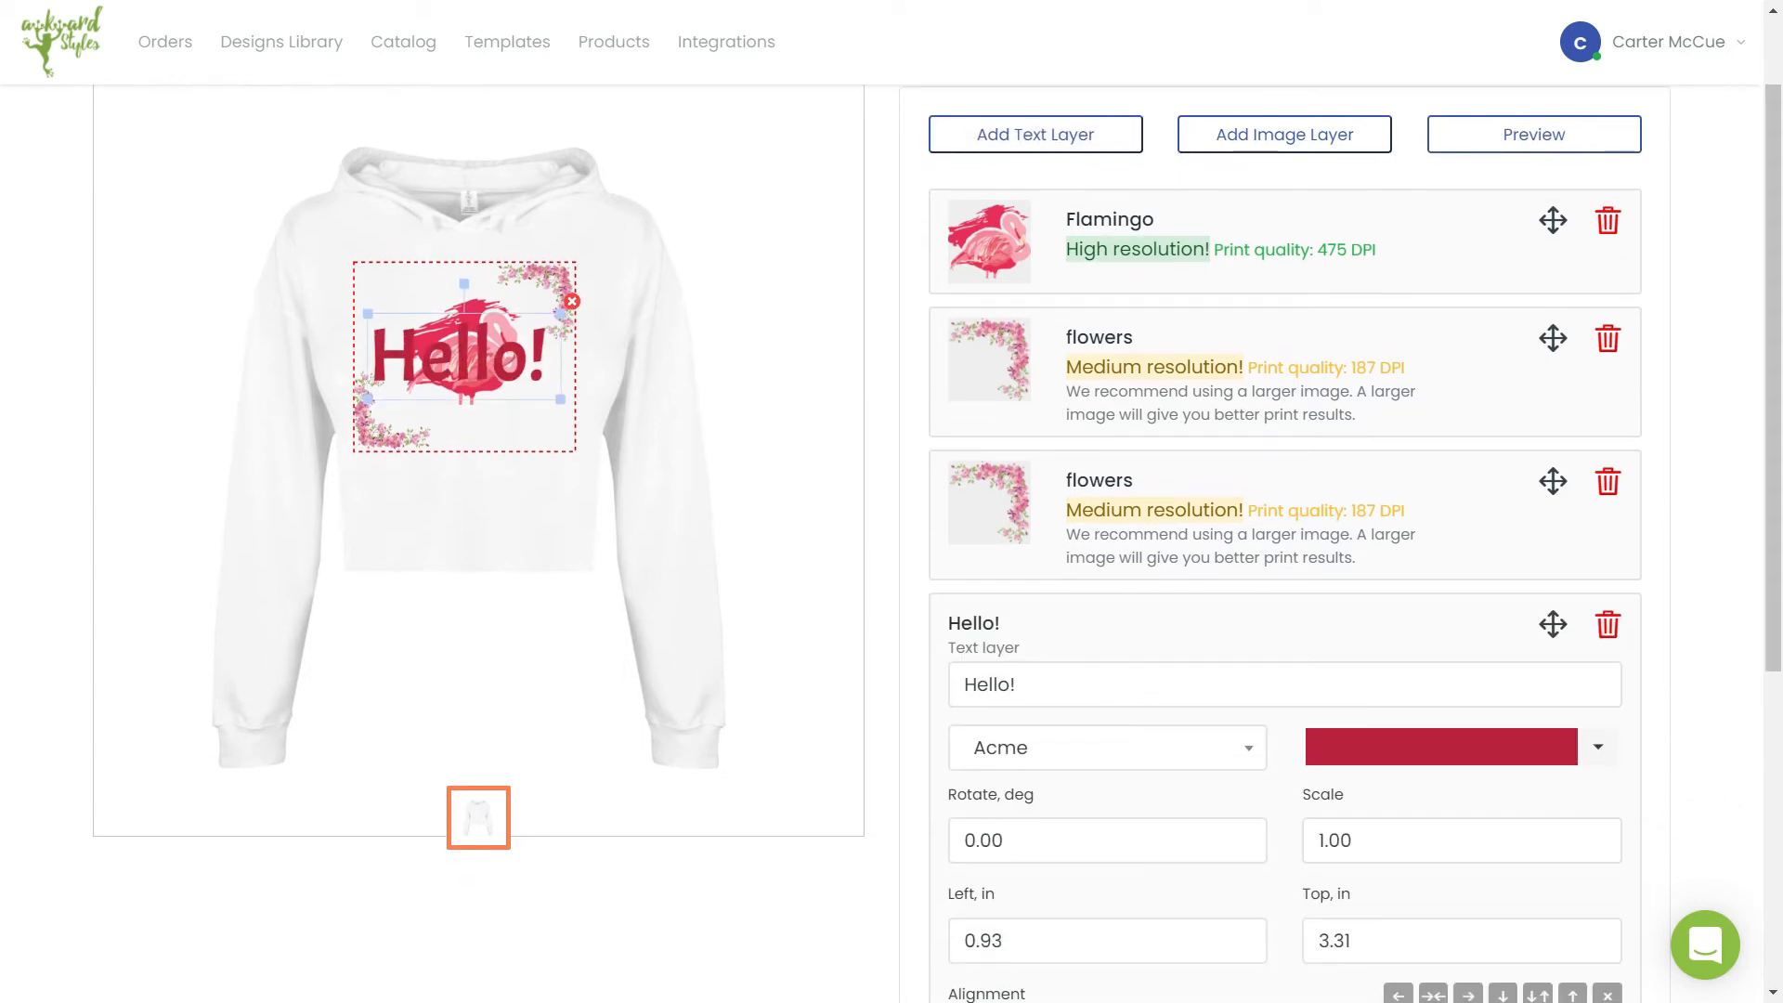
double_click(982, 684)
type("pink s")
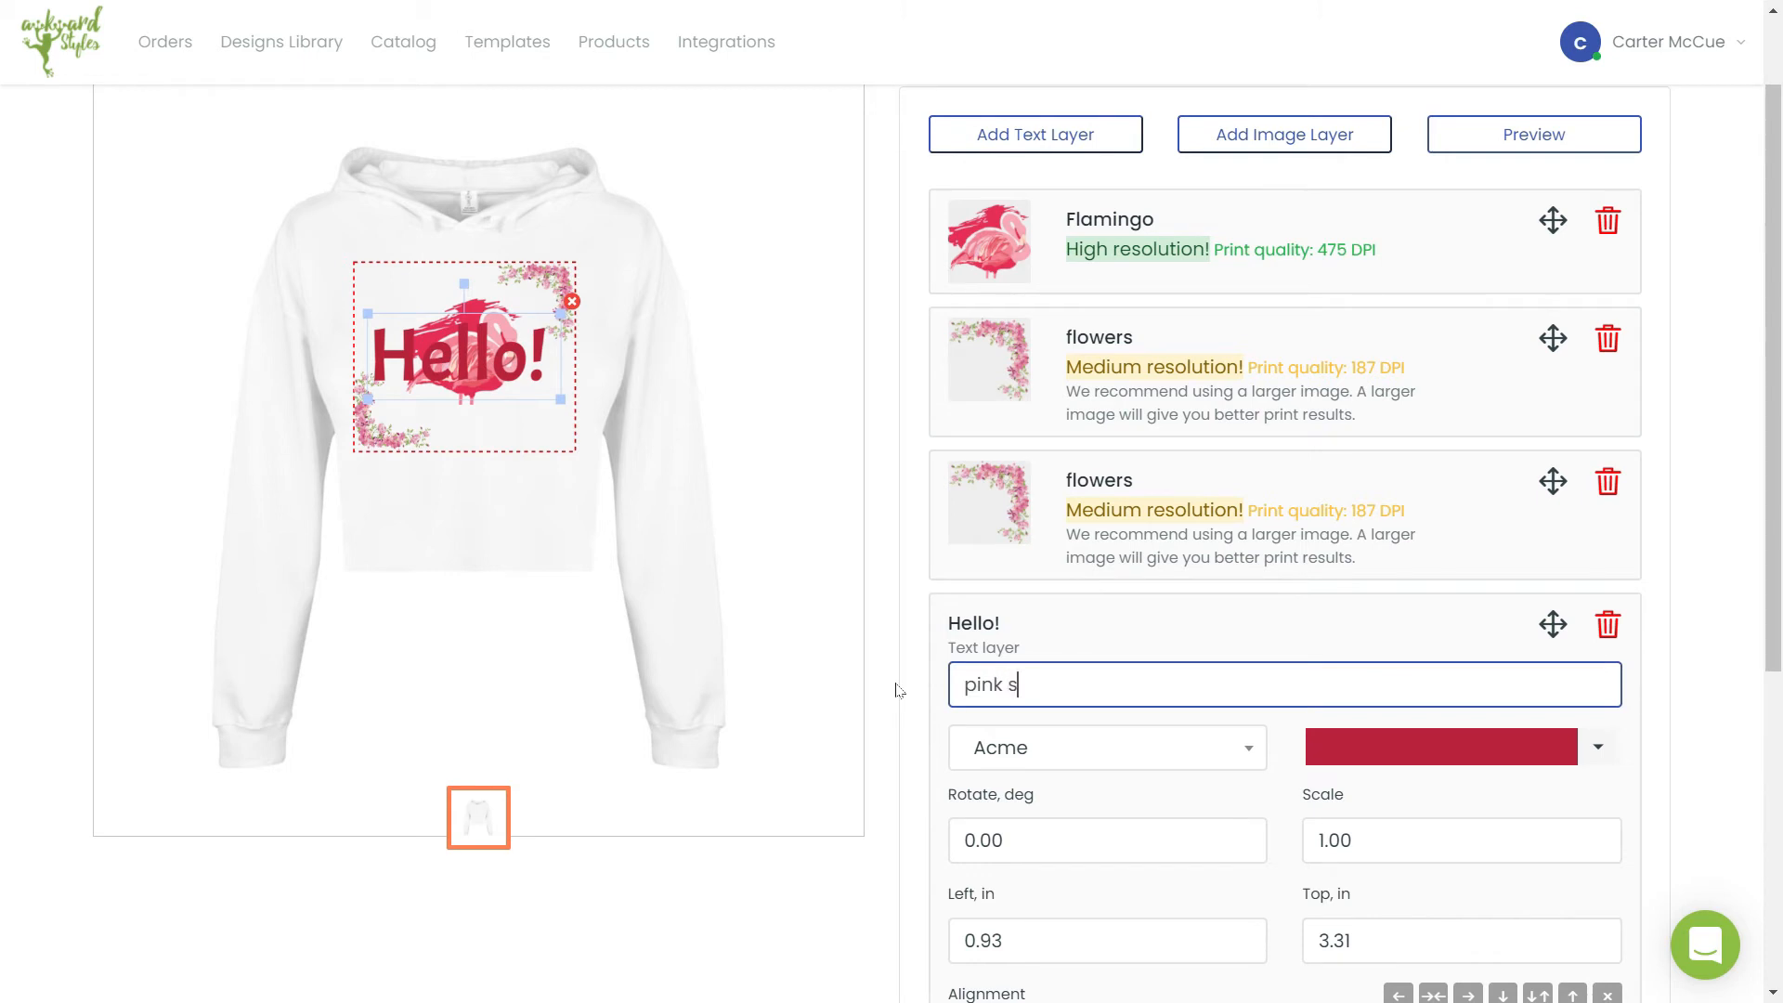
type("eason")
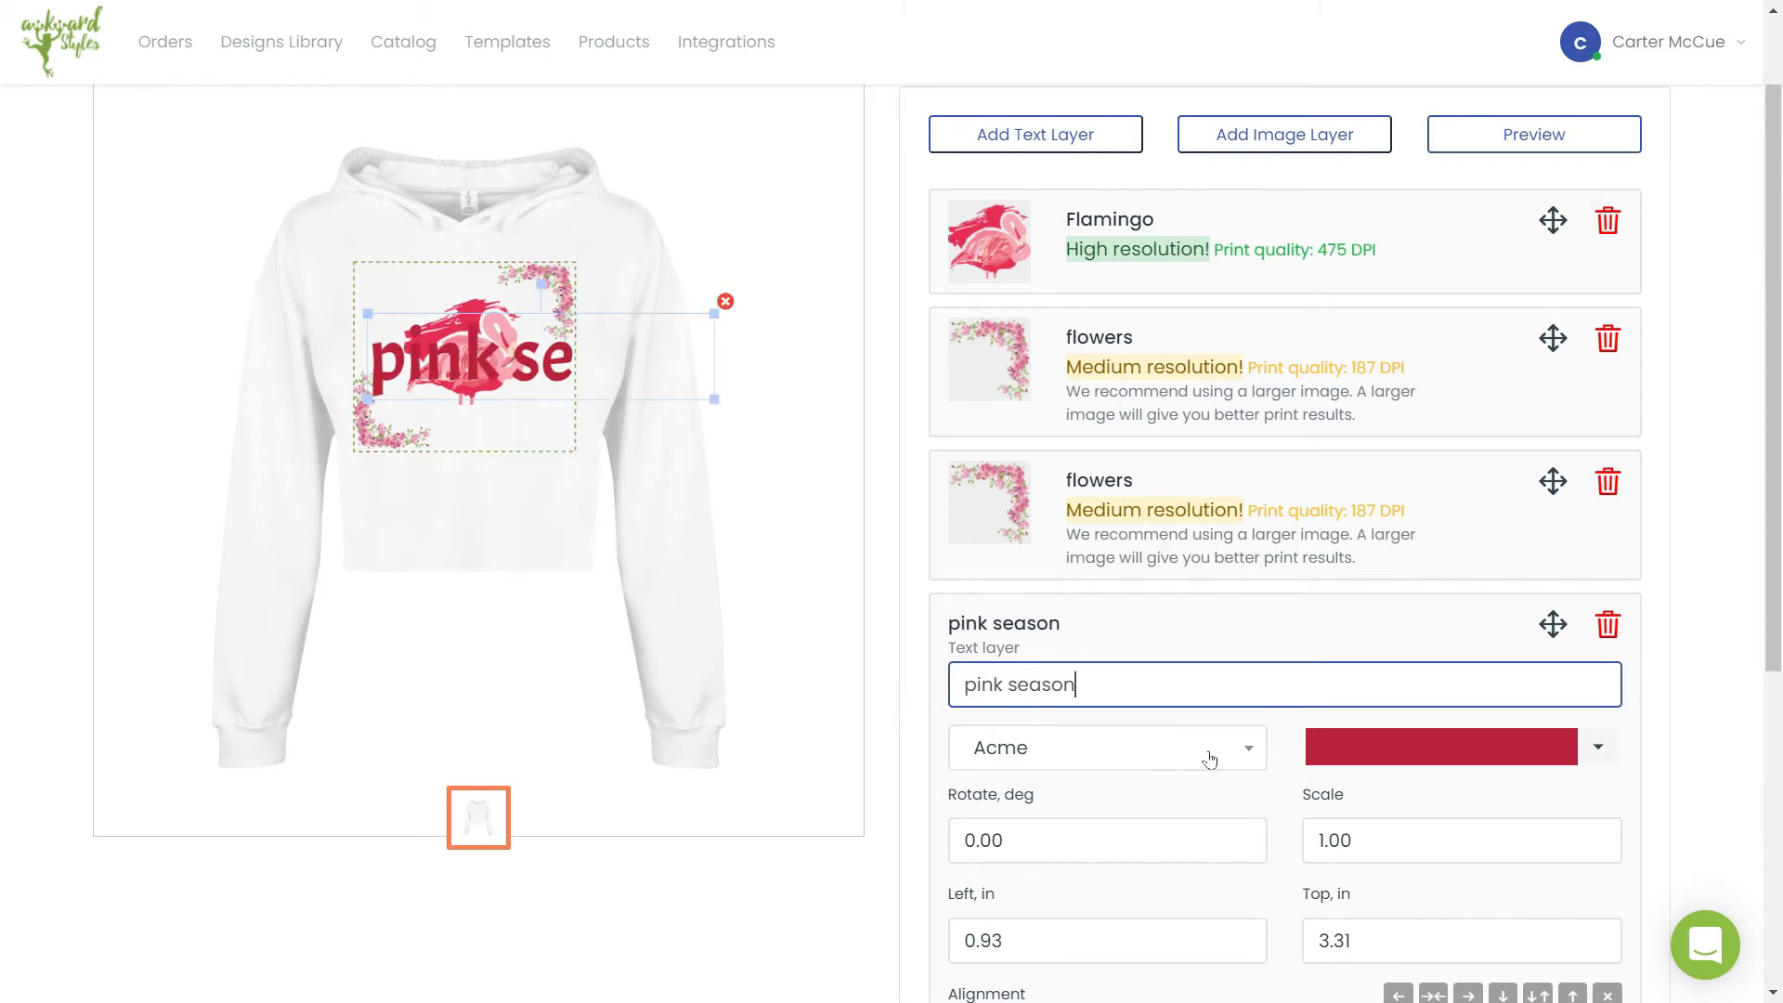
Step: Change the "pink season" text layer's font to Alfa Slab and its color to #C53B3F
left_click(1212, 748)
left_click(1082, 892)
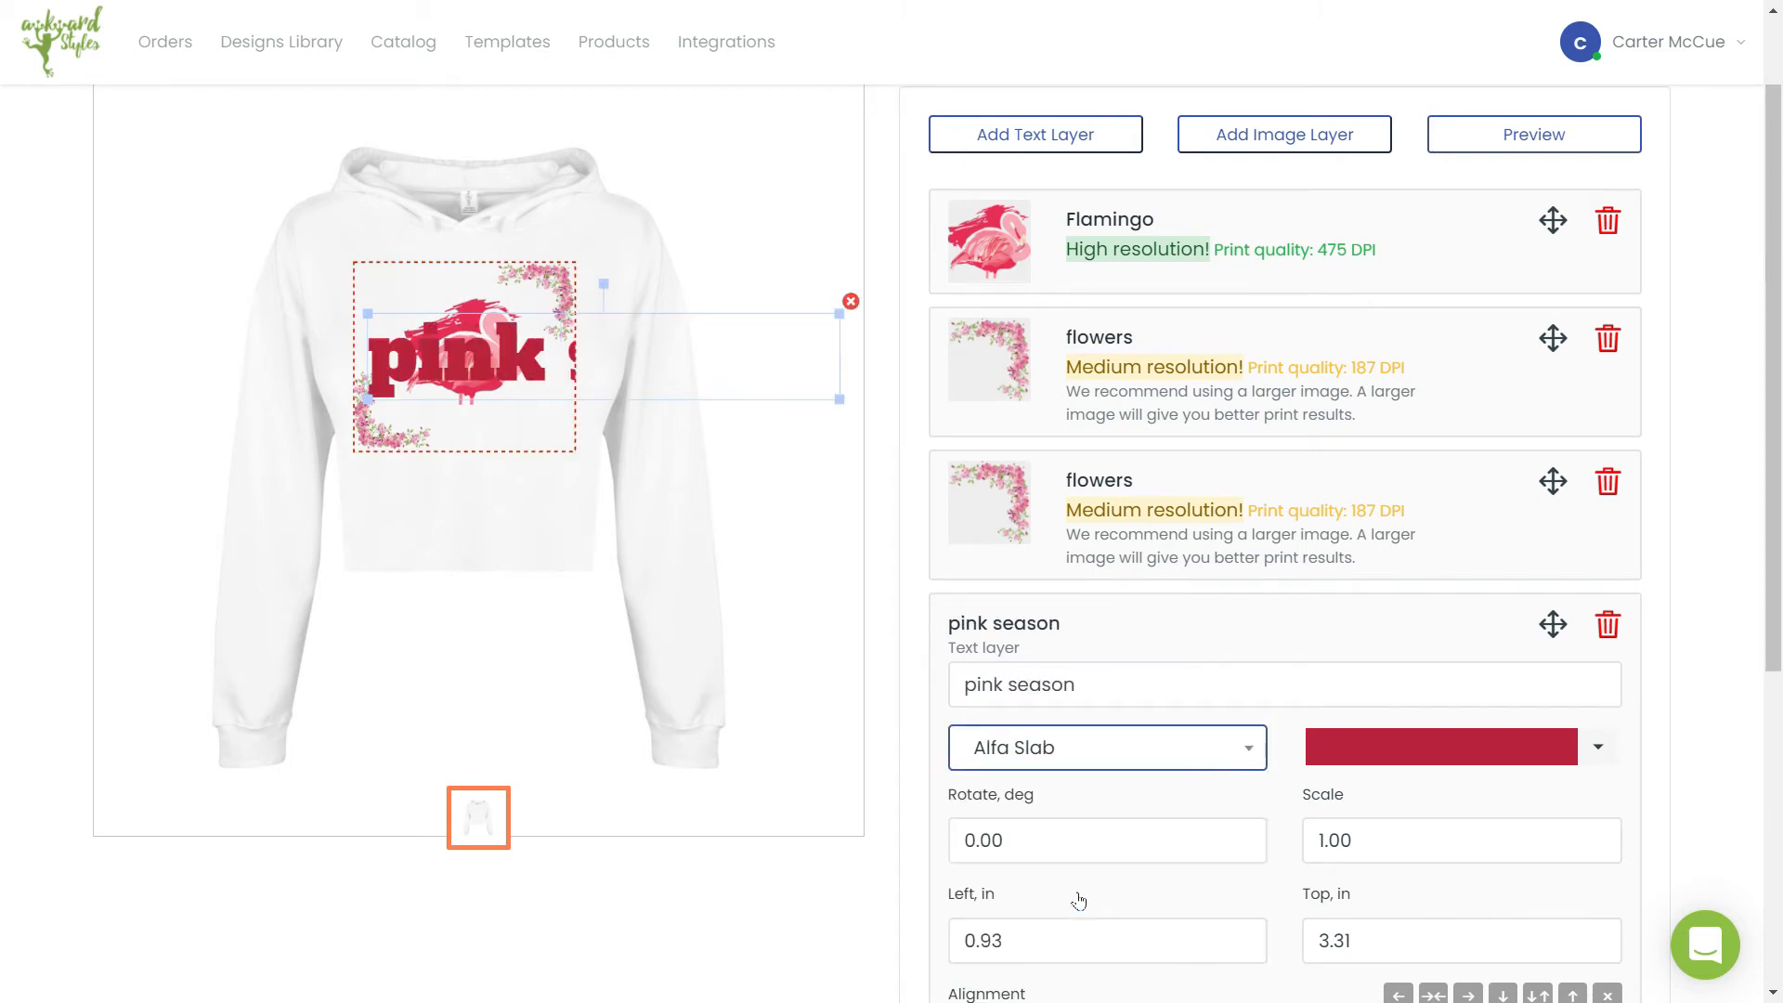
left_click(1405, 760)
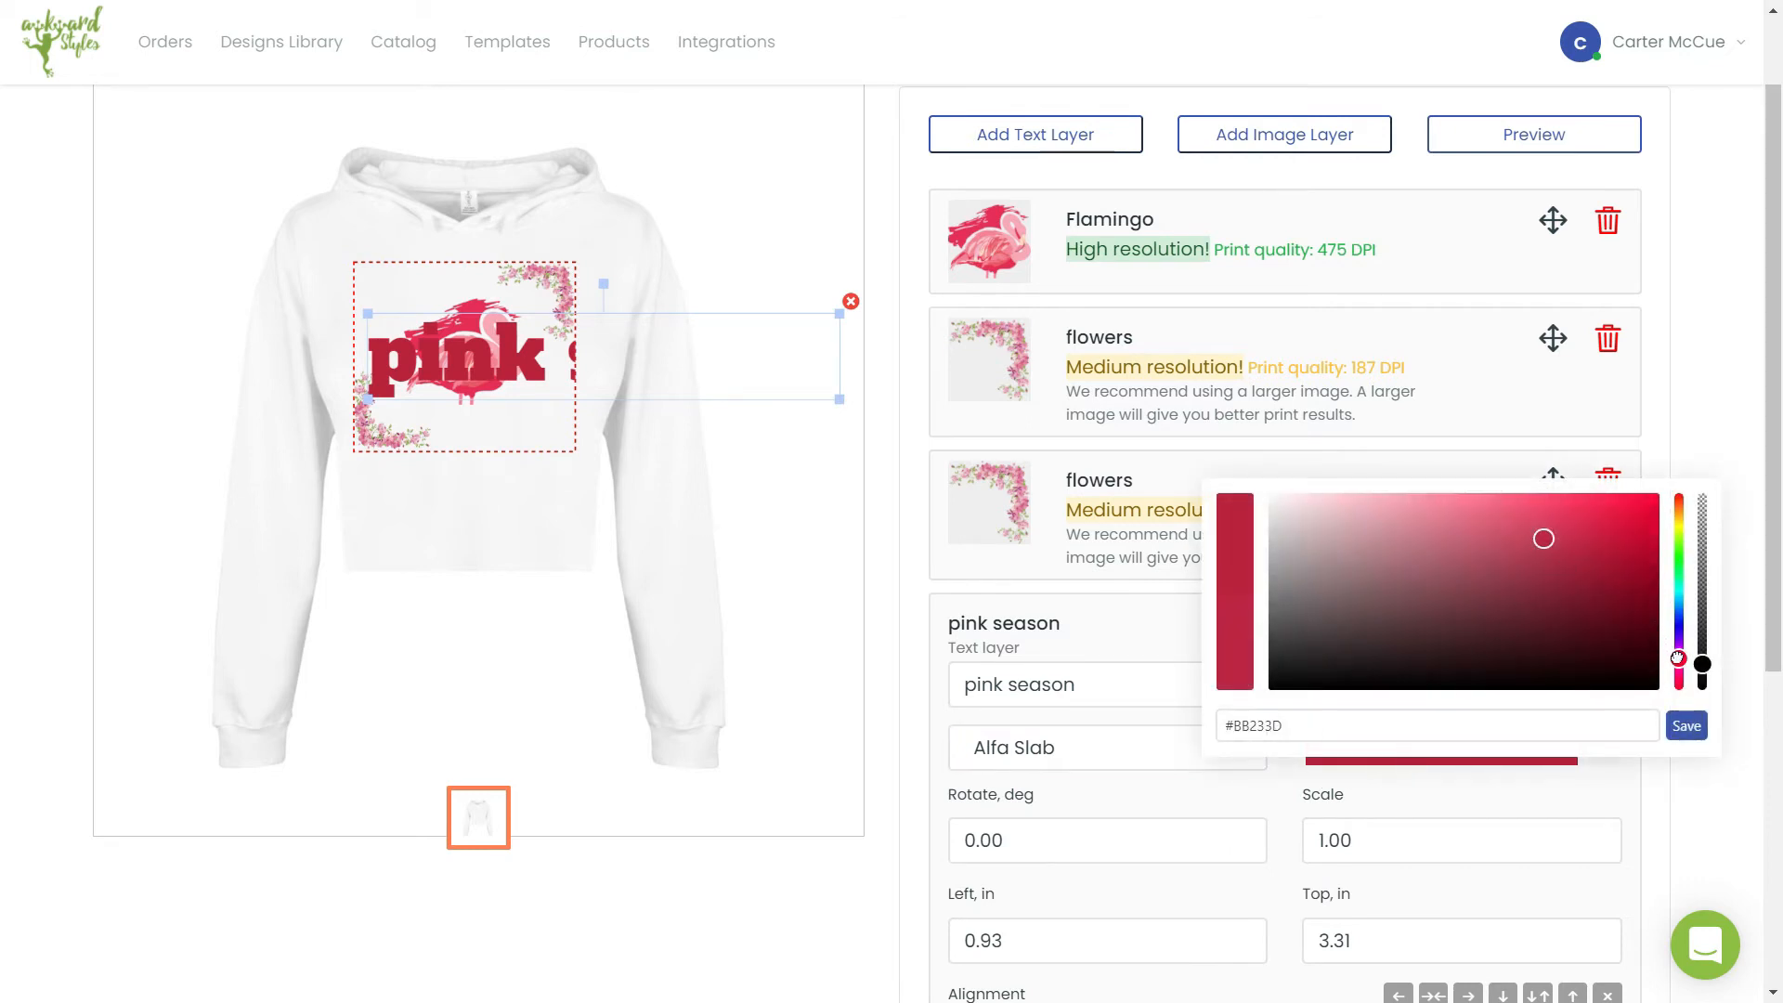
left_click(1678, 660)
left_click_drag(1677, 660, 1685, 692)
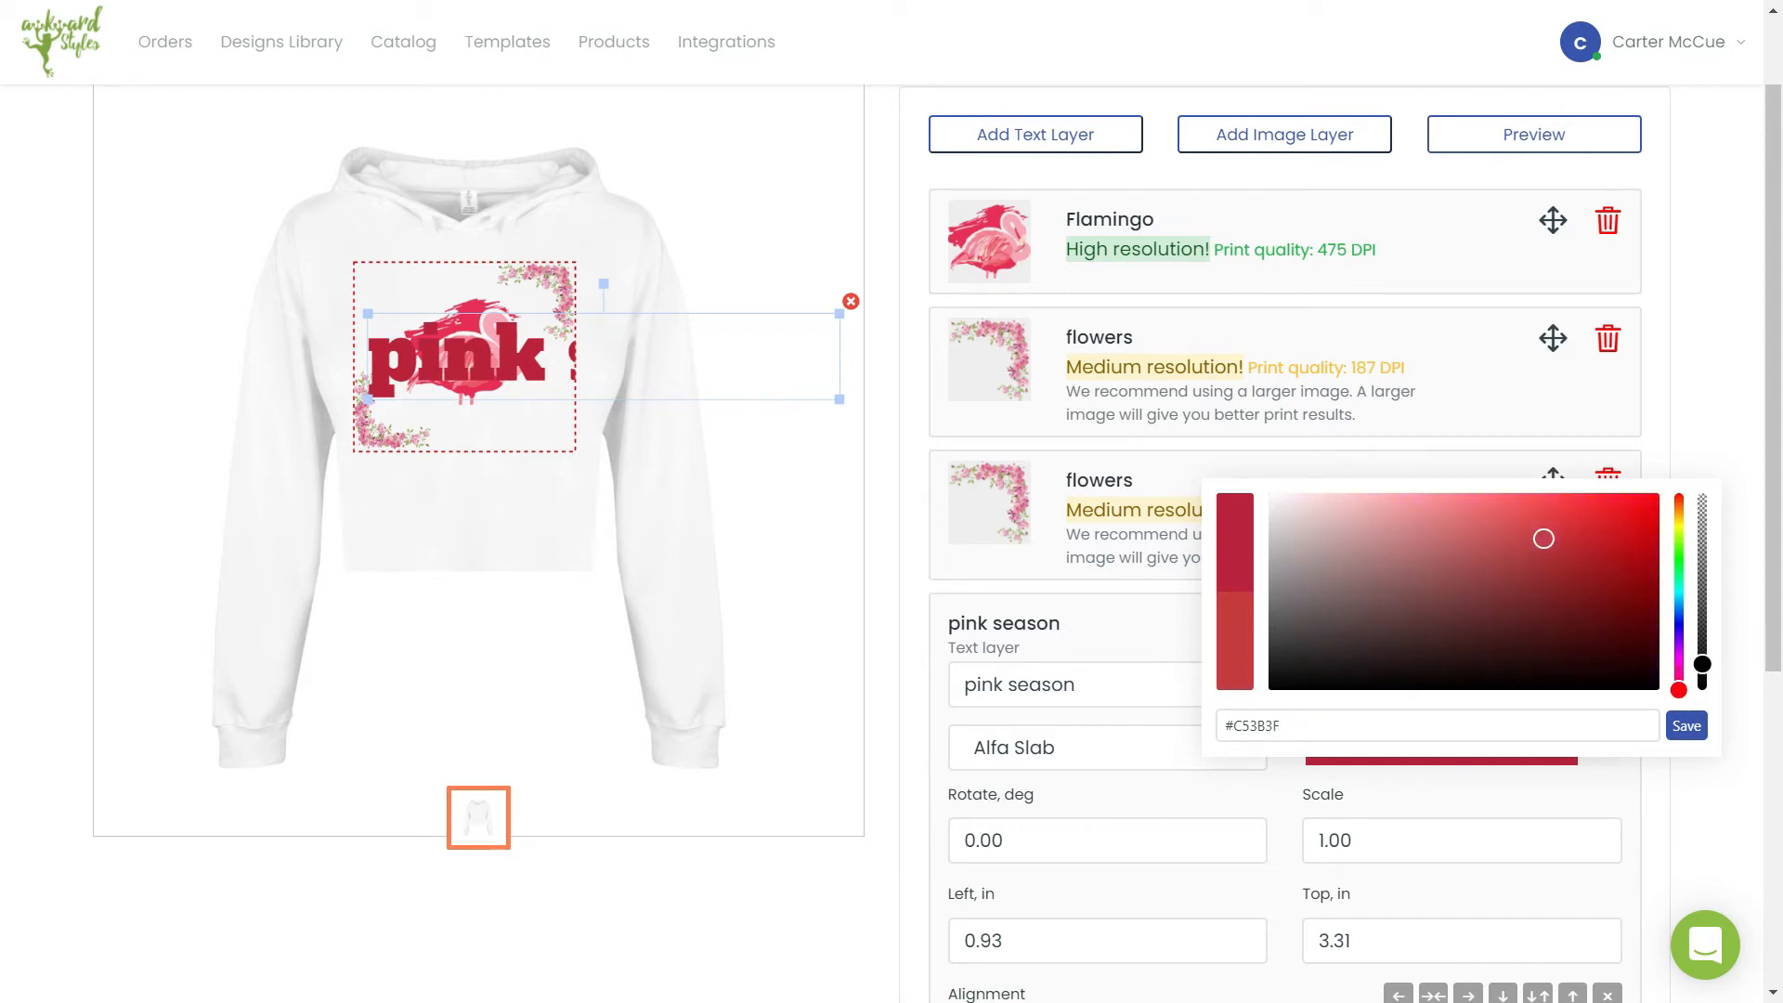
left_click(1687, 734)
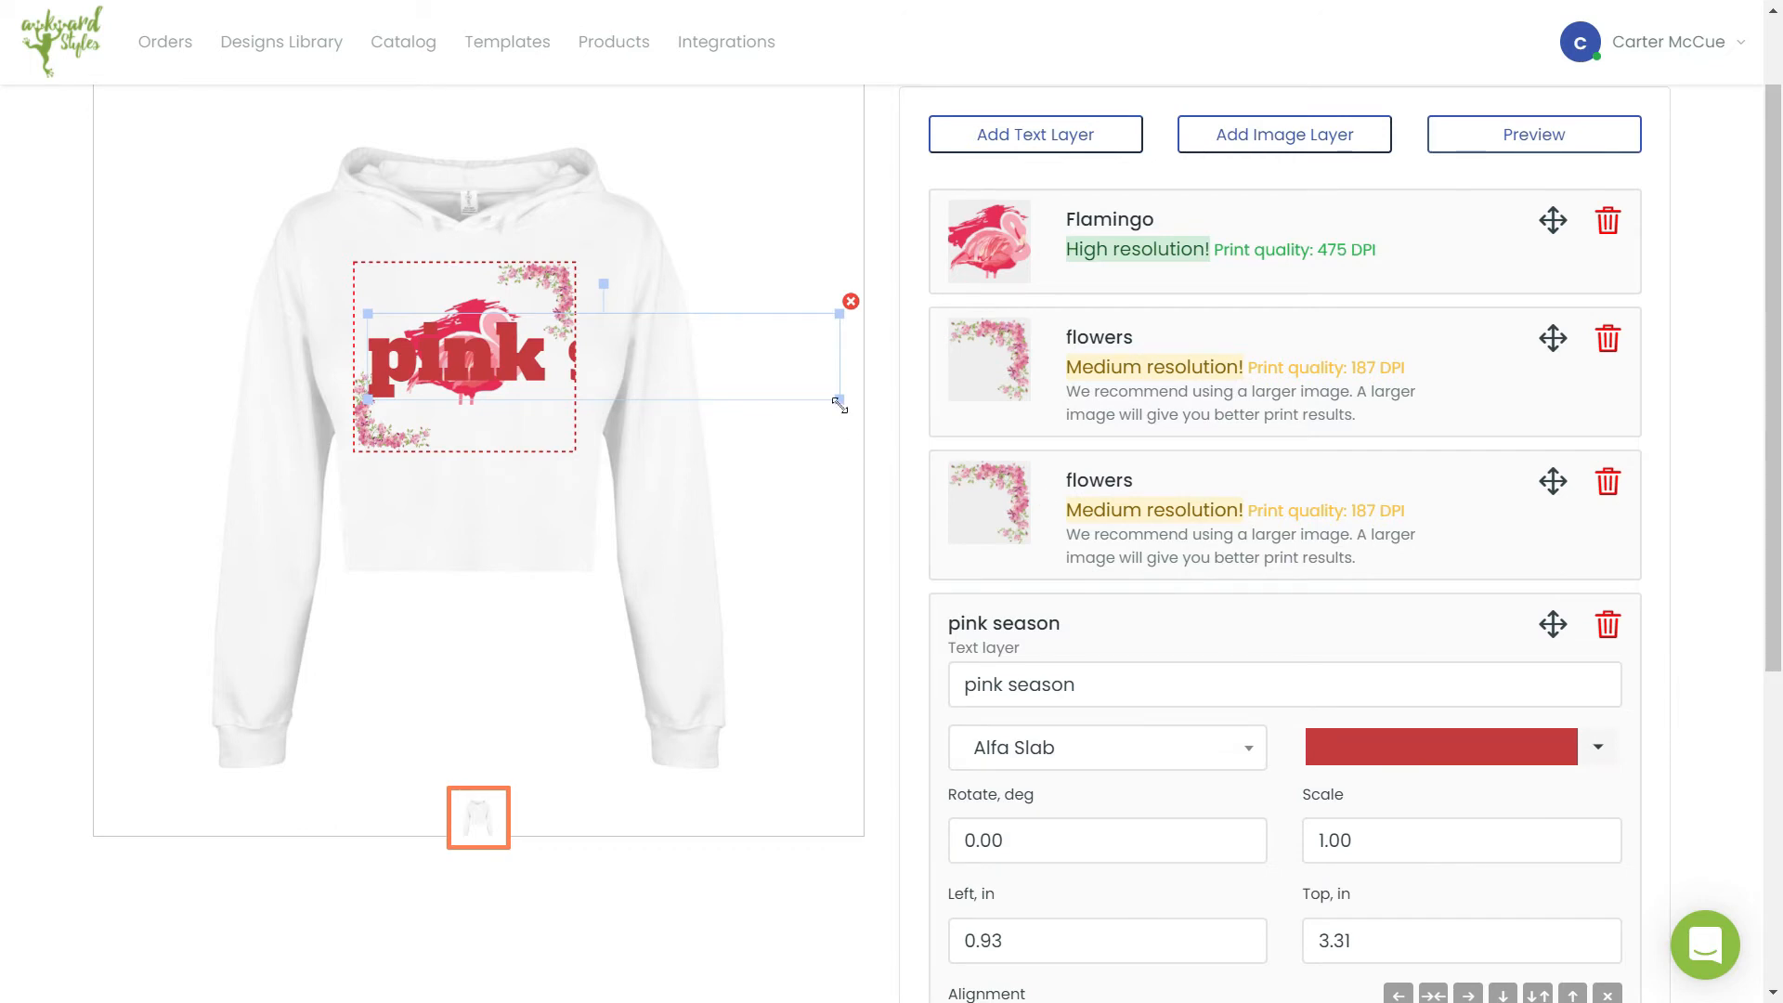
Step: Shrink the "pink season" text to a scale of about 0.36, place it below the flamingo, center it horizontally and deselect it
left_click_drag(840, 403, 488, 413)
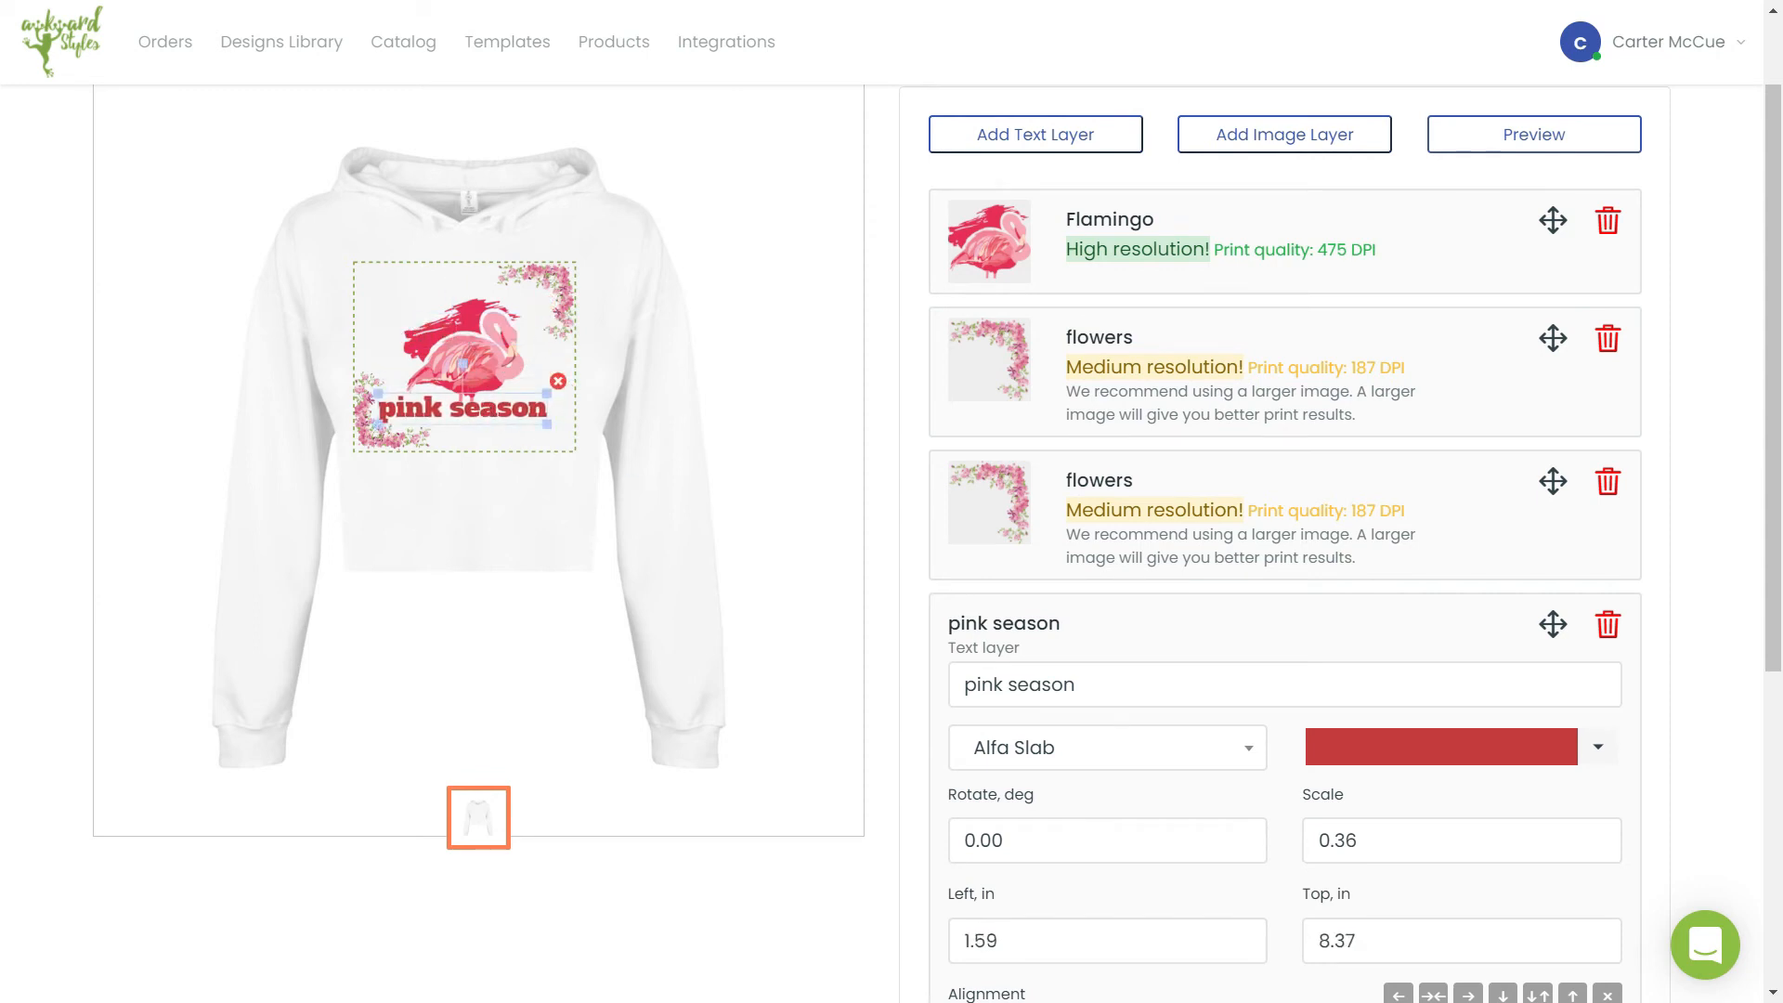
scroll(1331, 911, "down", 1)
left_click(1435, 940)
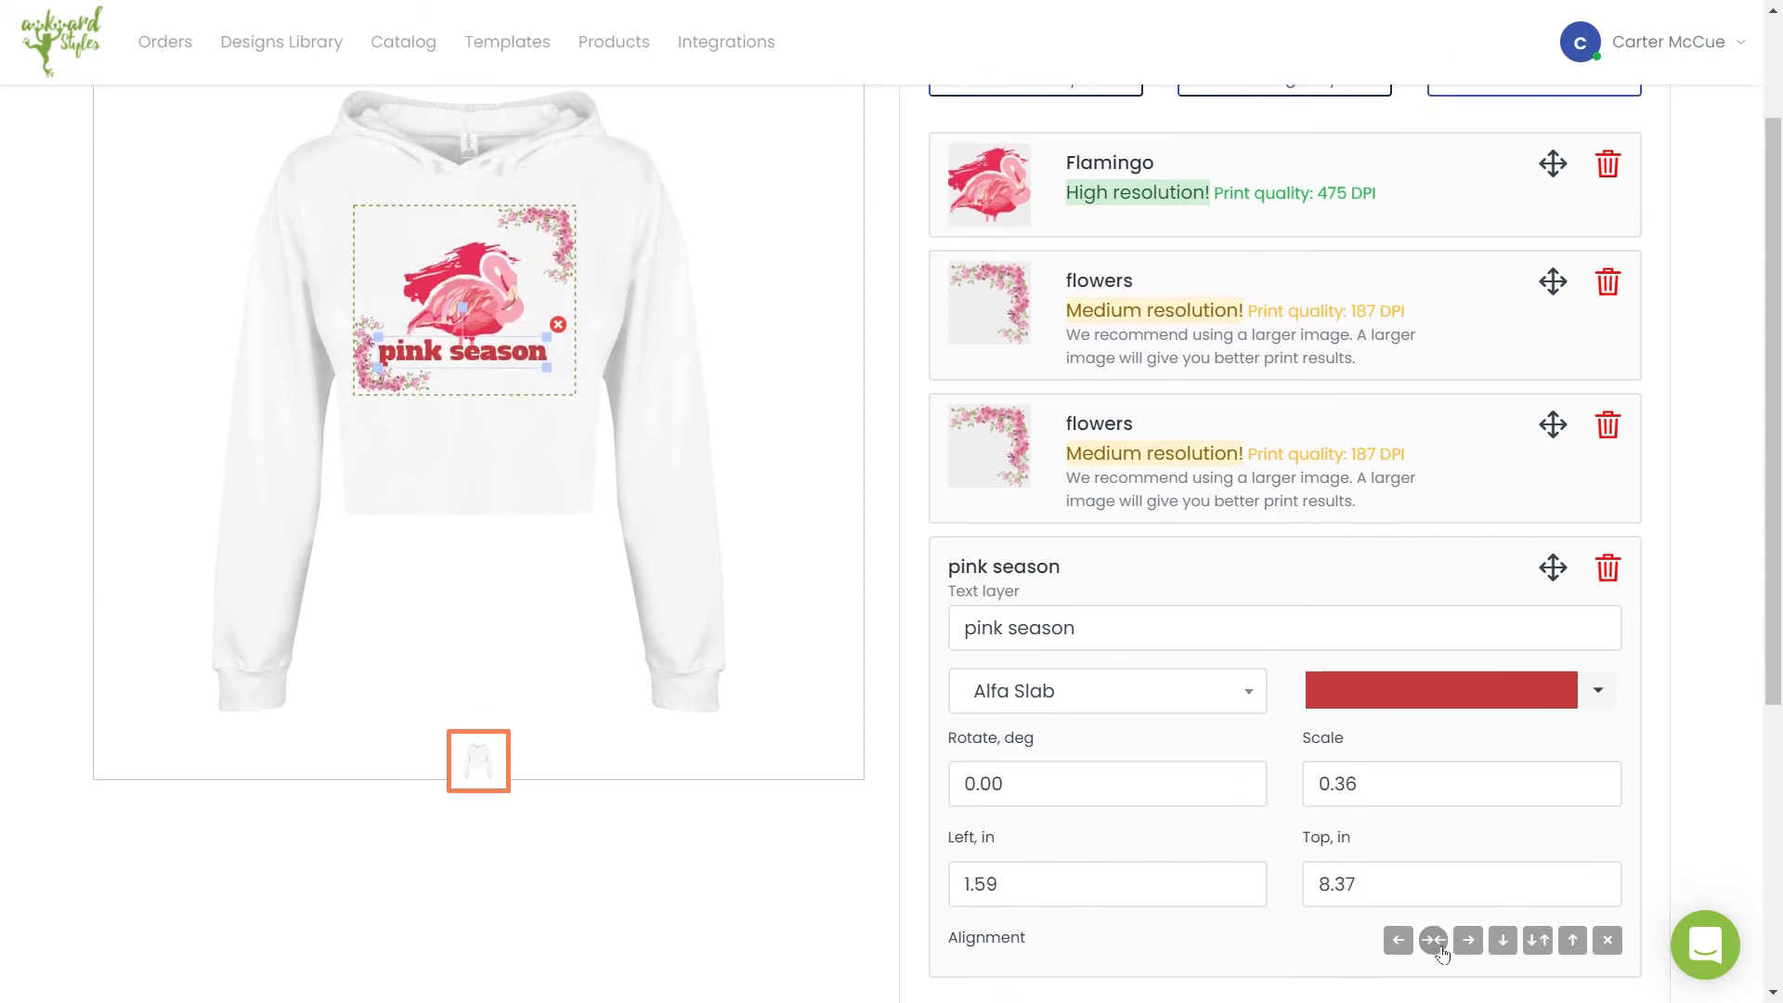
left_click(813, 442)
scroll(813, 441, "up", 2)
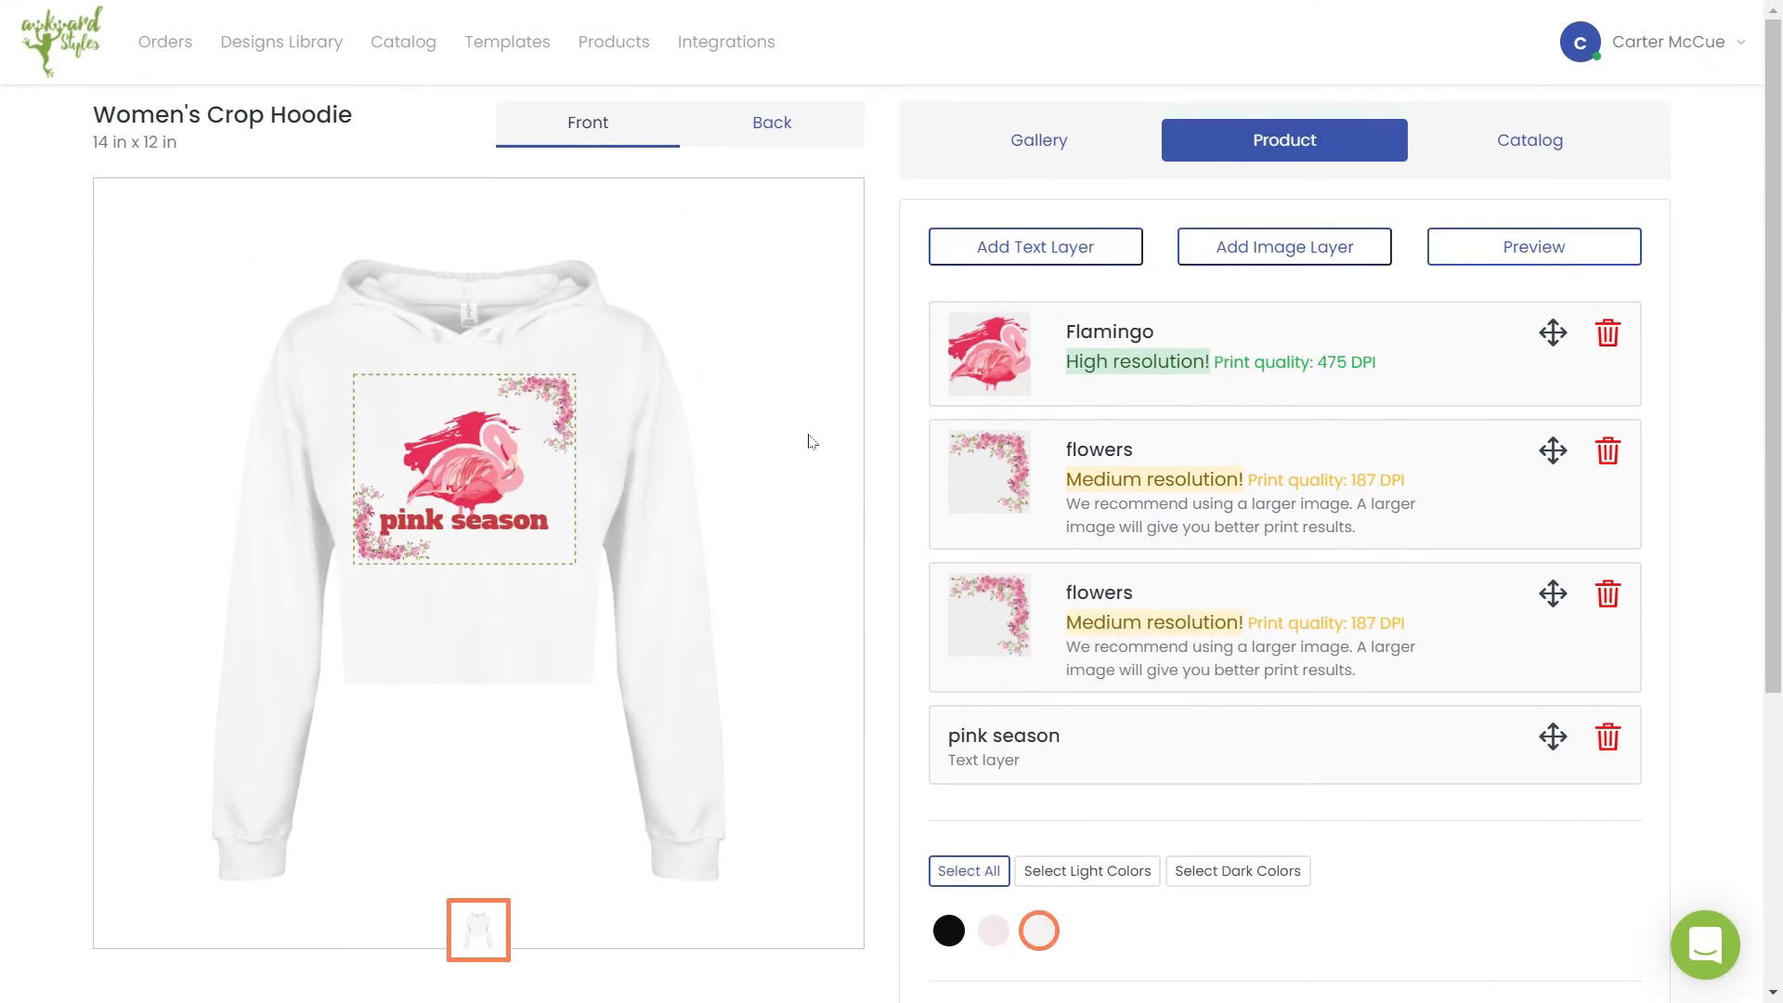
Step: Select all hoodie colors and all sizes from XS to L, and create the template
scroll(813, 441, "down", 3)
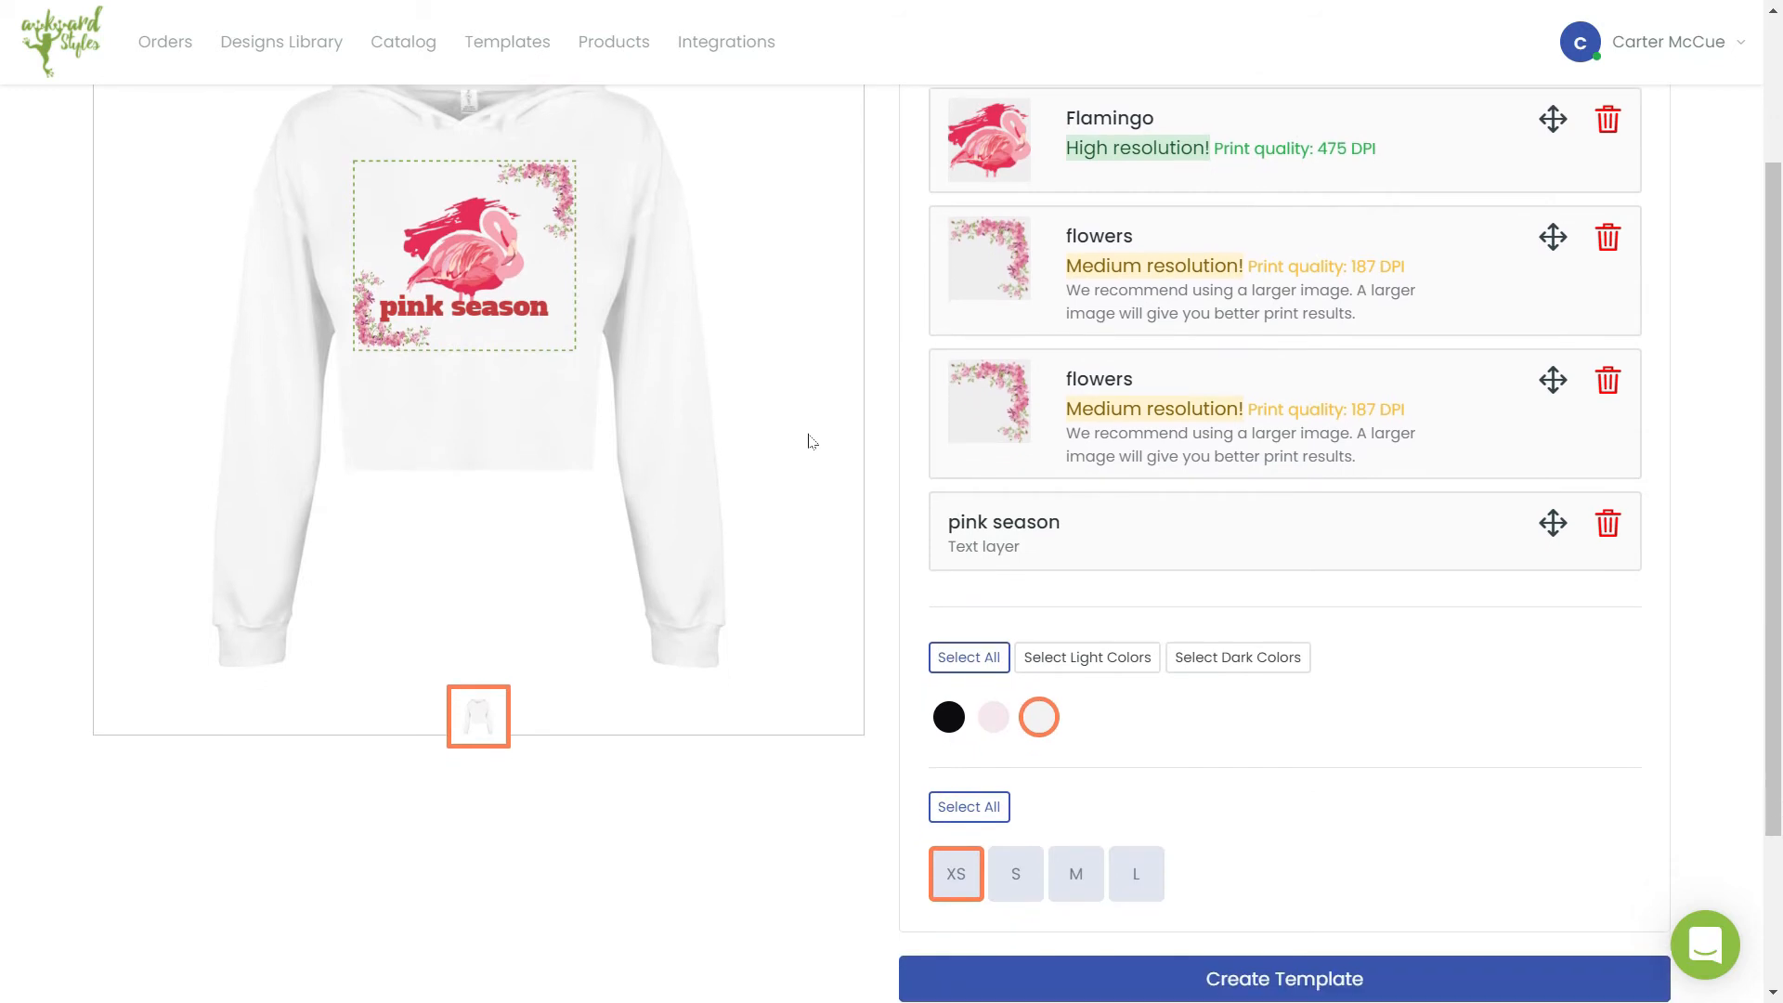
left_click(1207, 650)
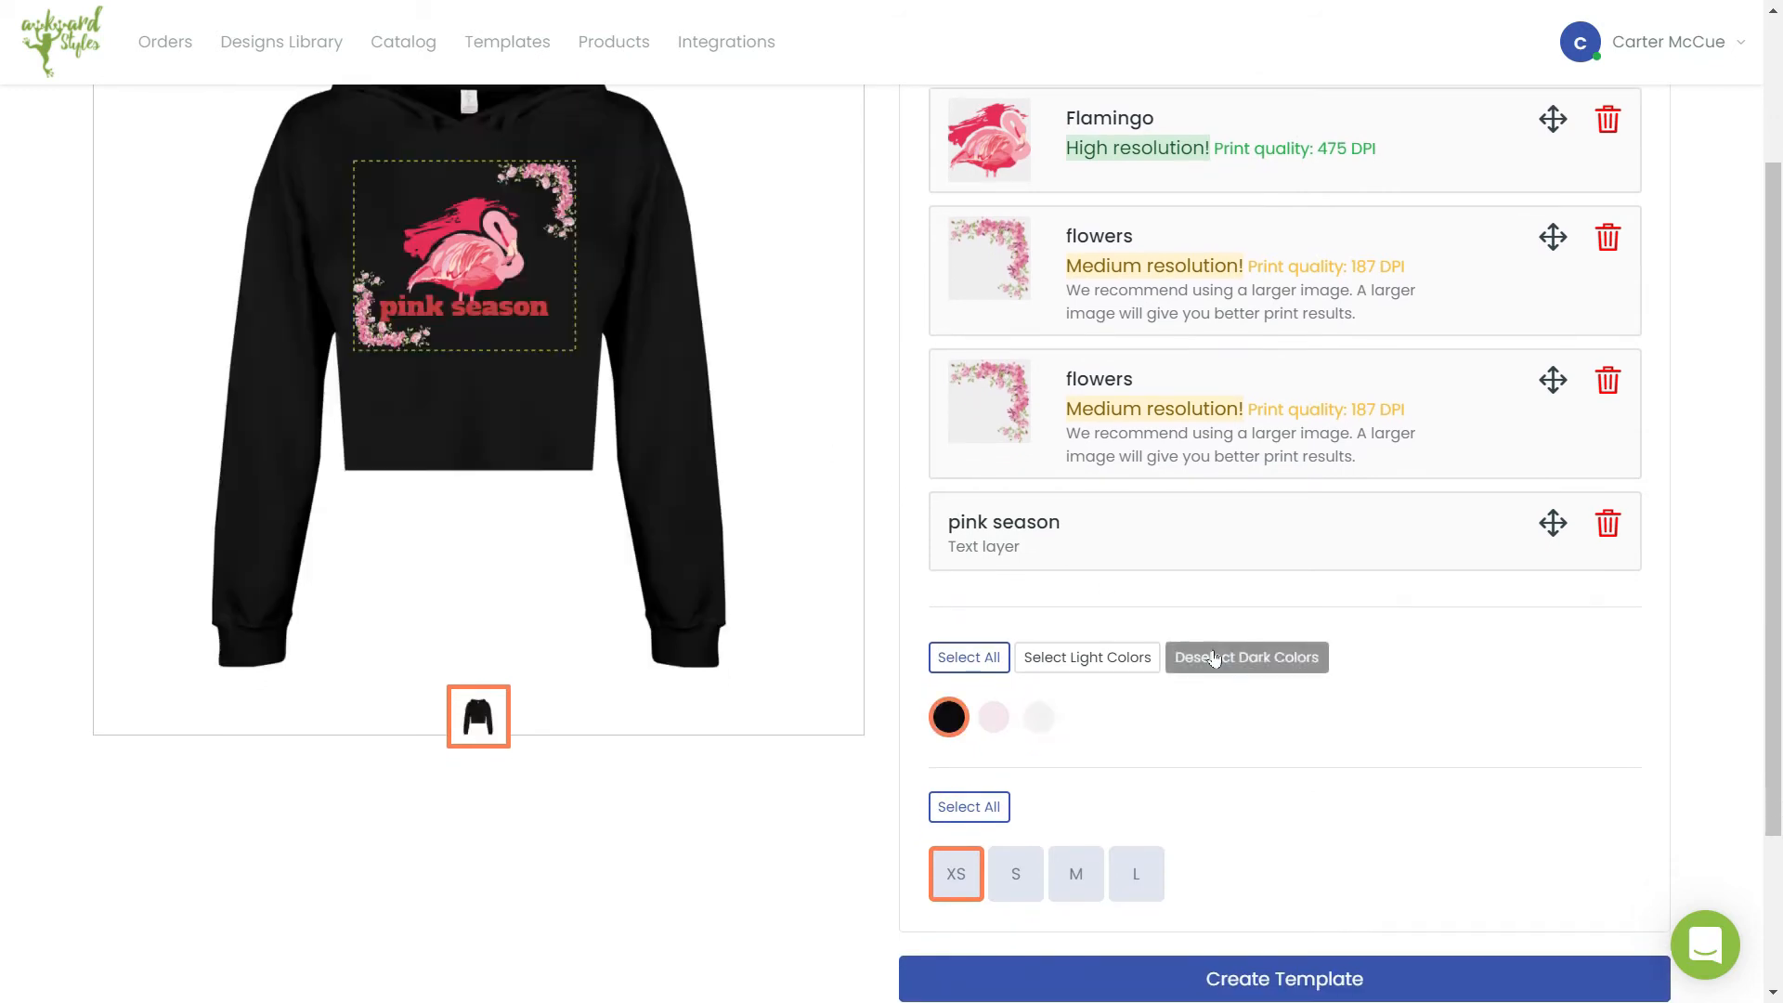
left_click(1084, 659)
left_click(969, 658)
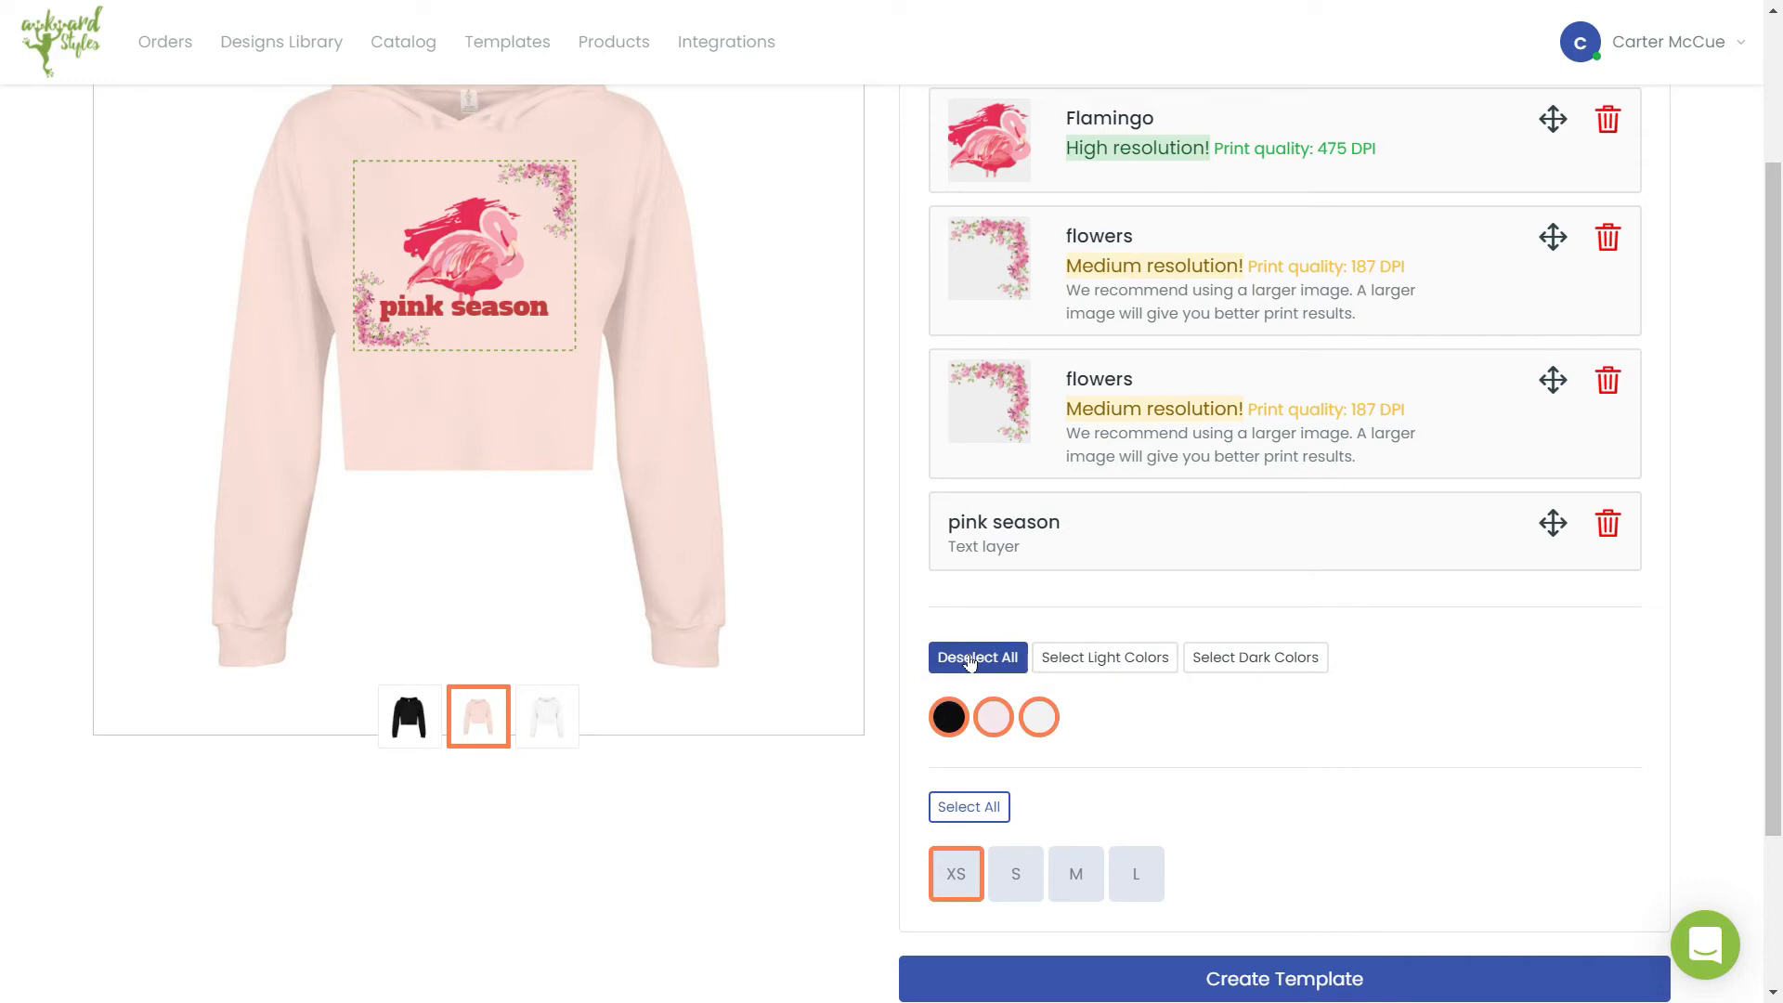
left_click(981, 807)
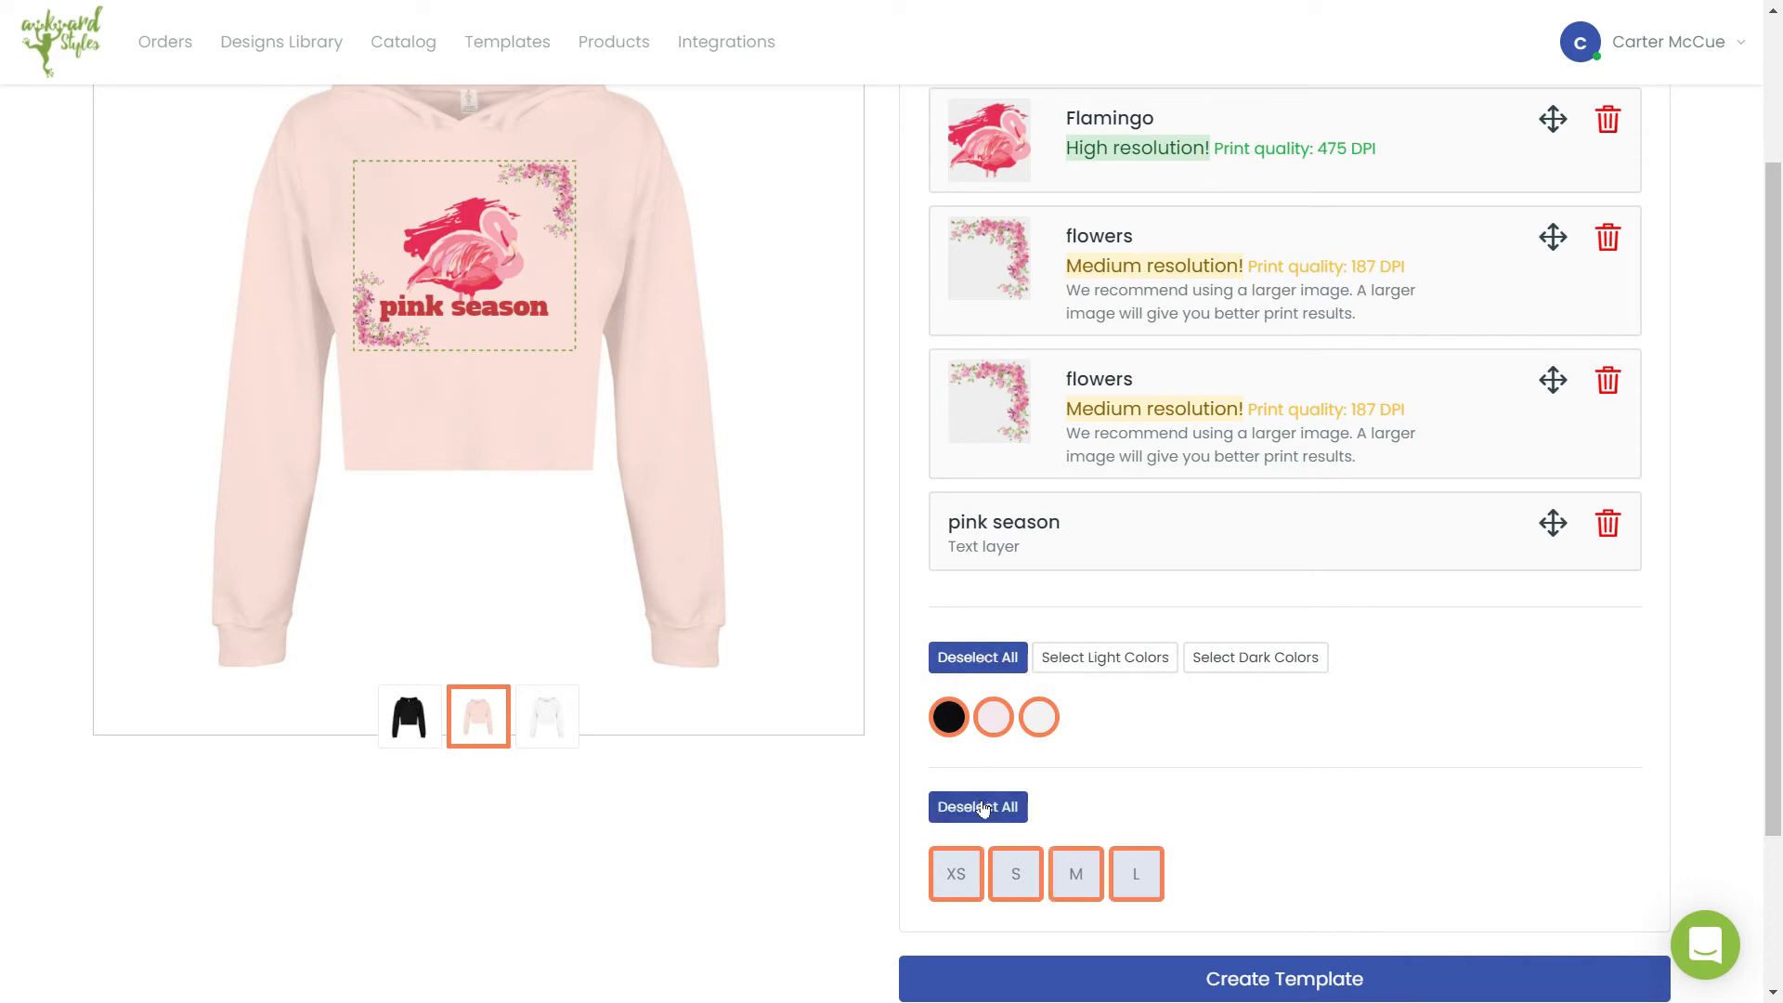
scroll(1232, 808, "down", 1)
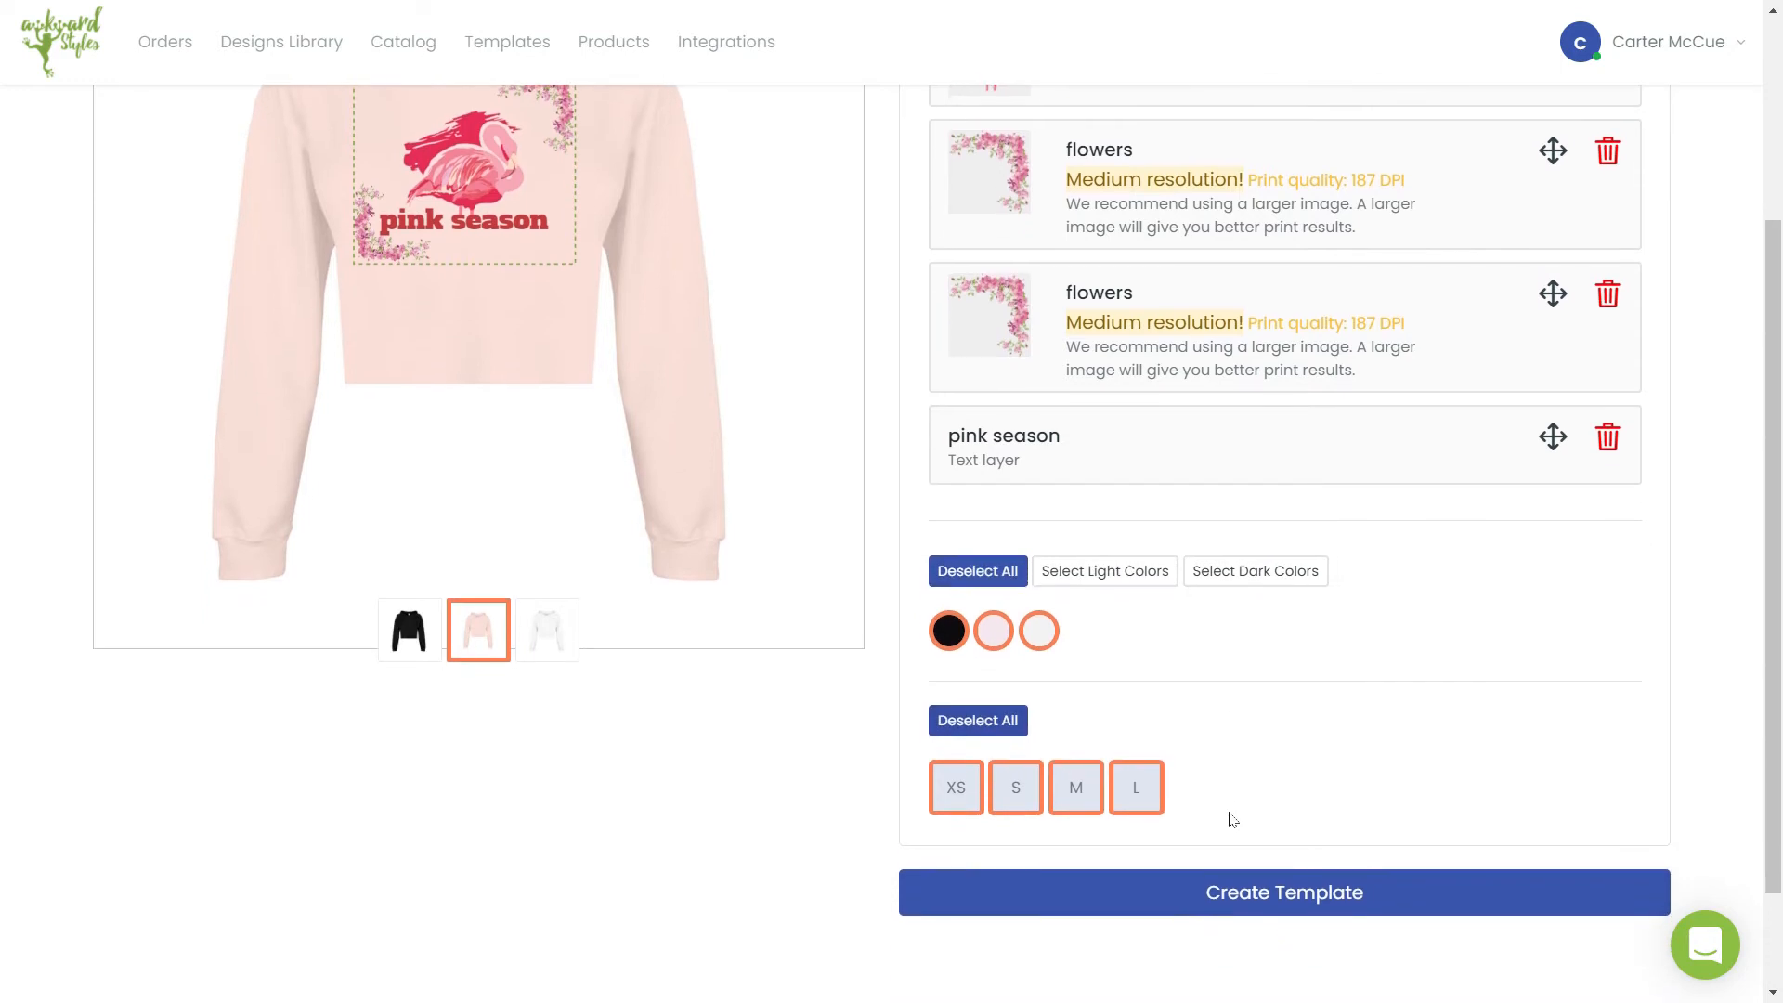
left_click(1259, 894)
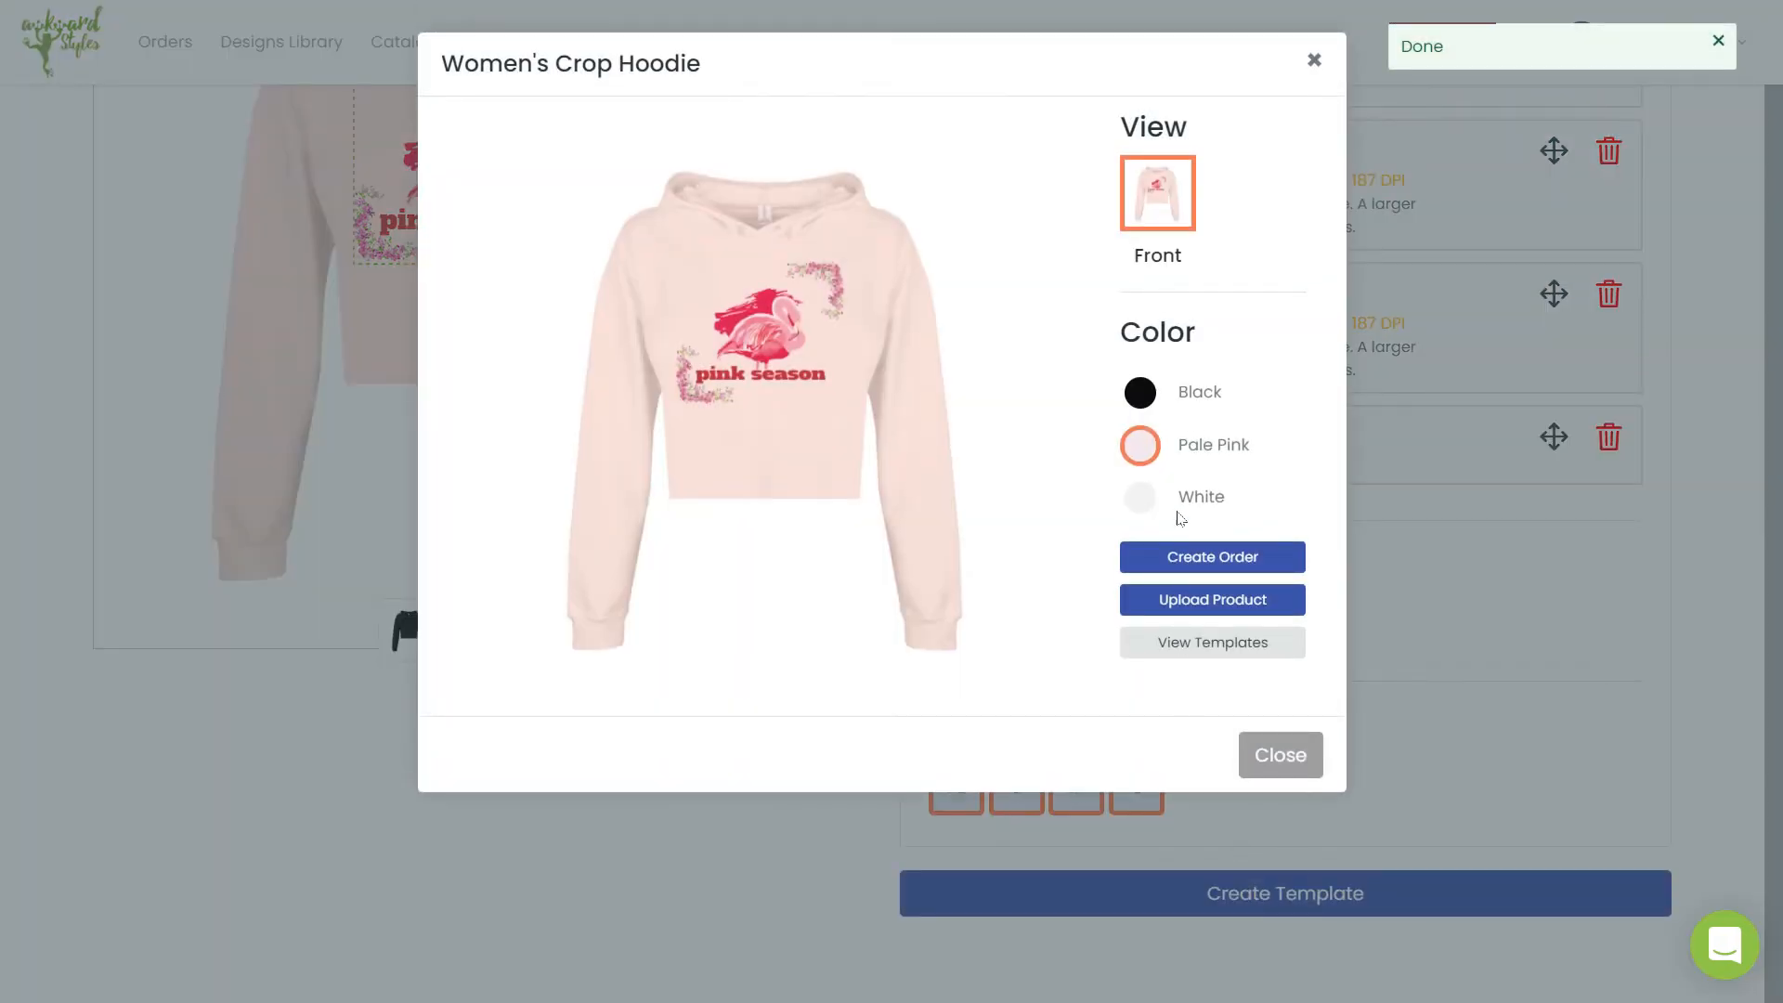
Step: Preview the finished crop hoodie design in Black, White and Pale Pink
left_click(1137, 391)
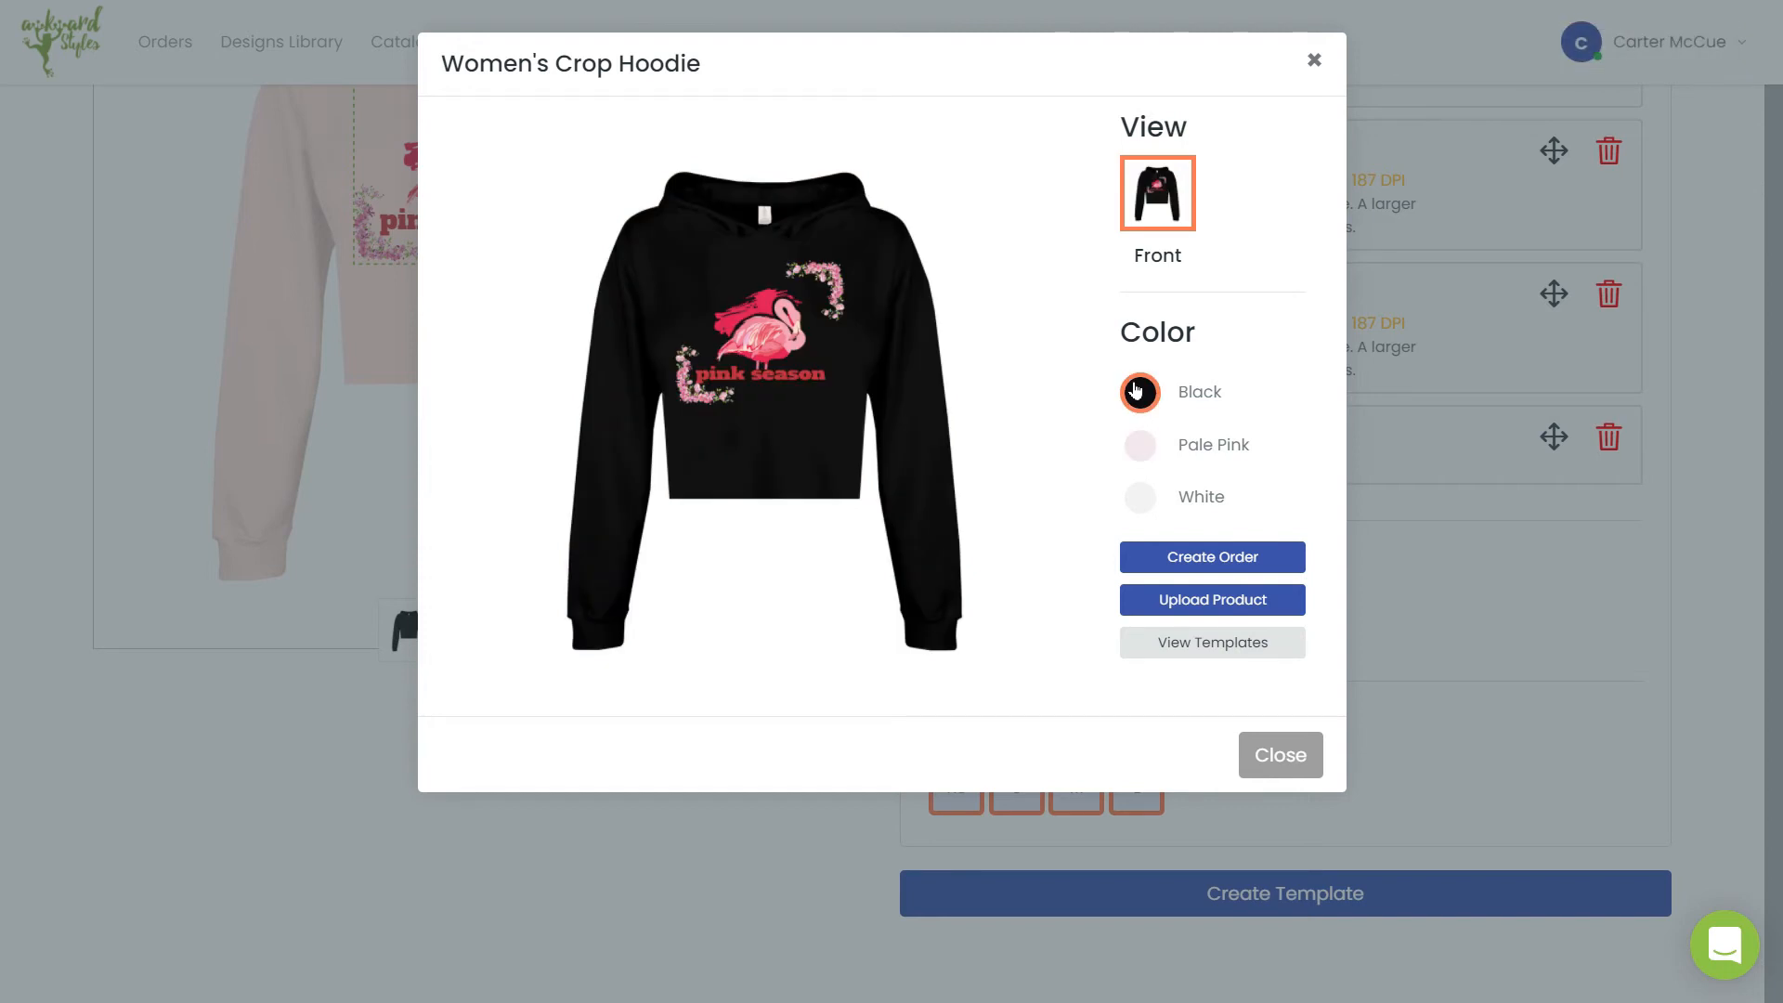
left_click(1140, 506)
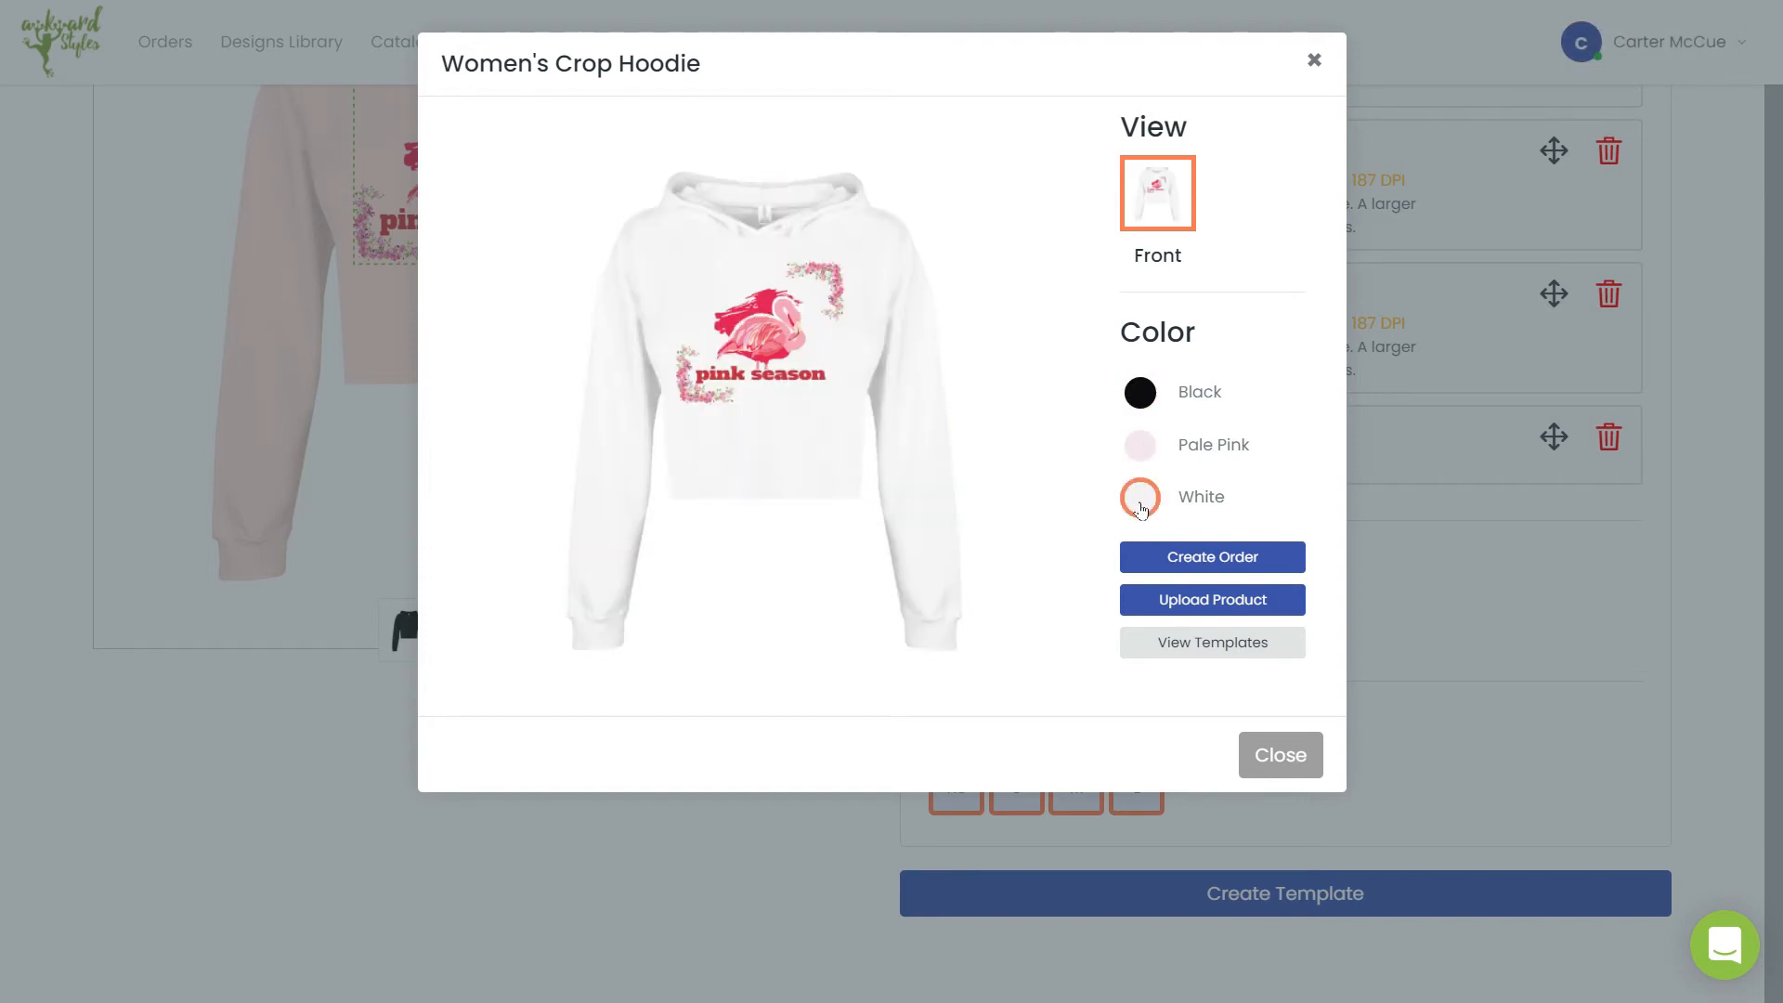
left_click(1143, 455)
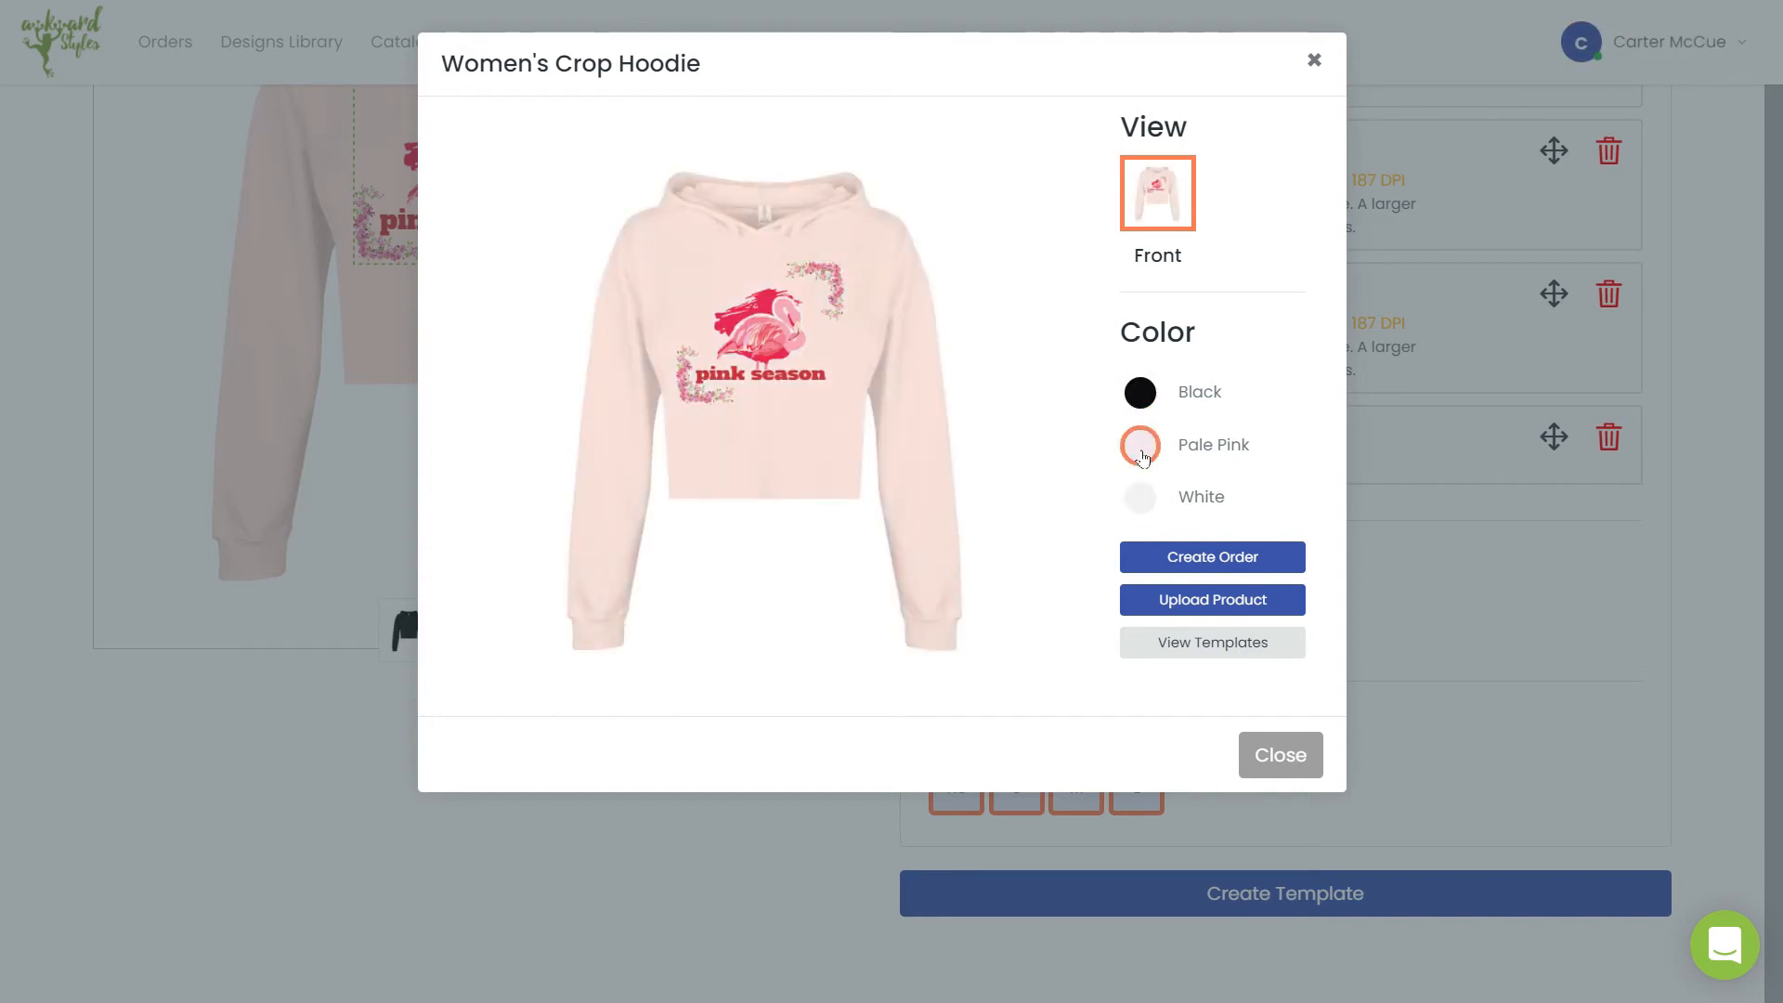
Step: Start a product upload for the crop hoodie template with My Shopify Store as the destination
left_click(1209, 602)
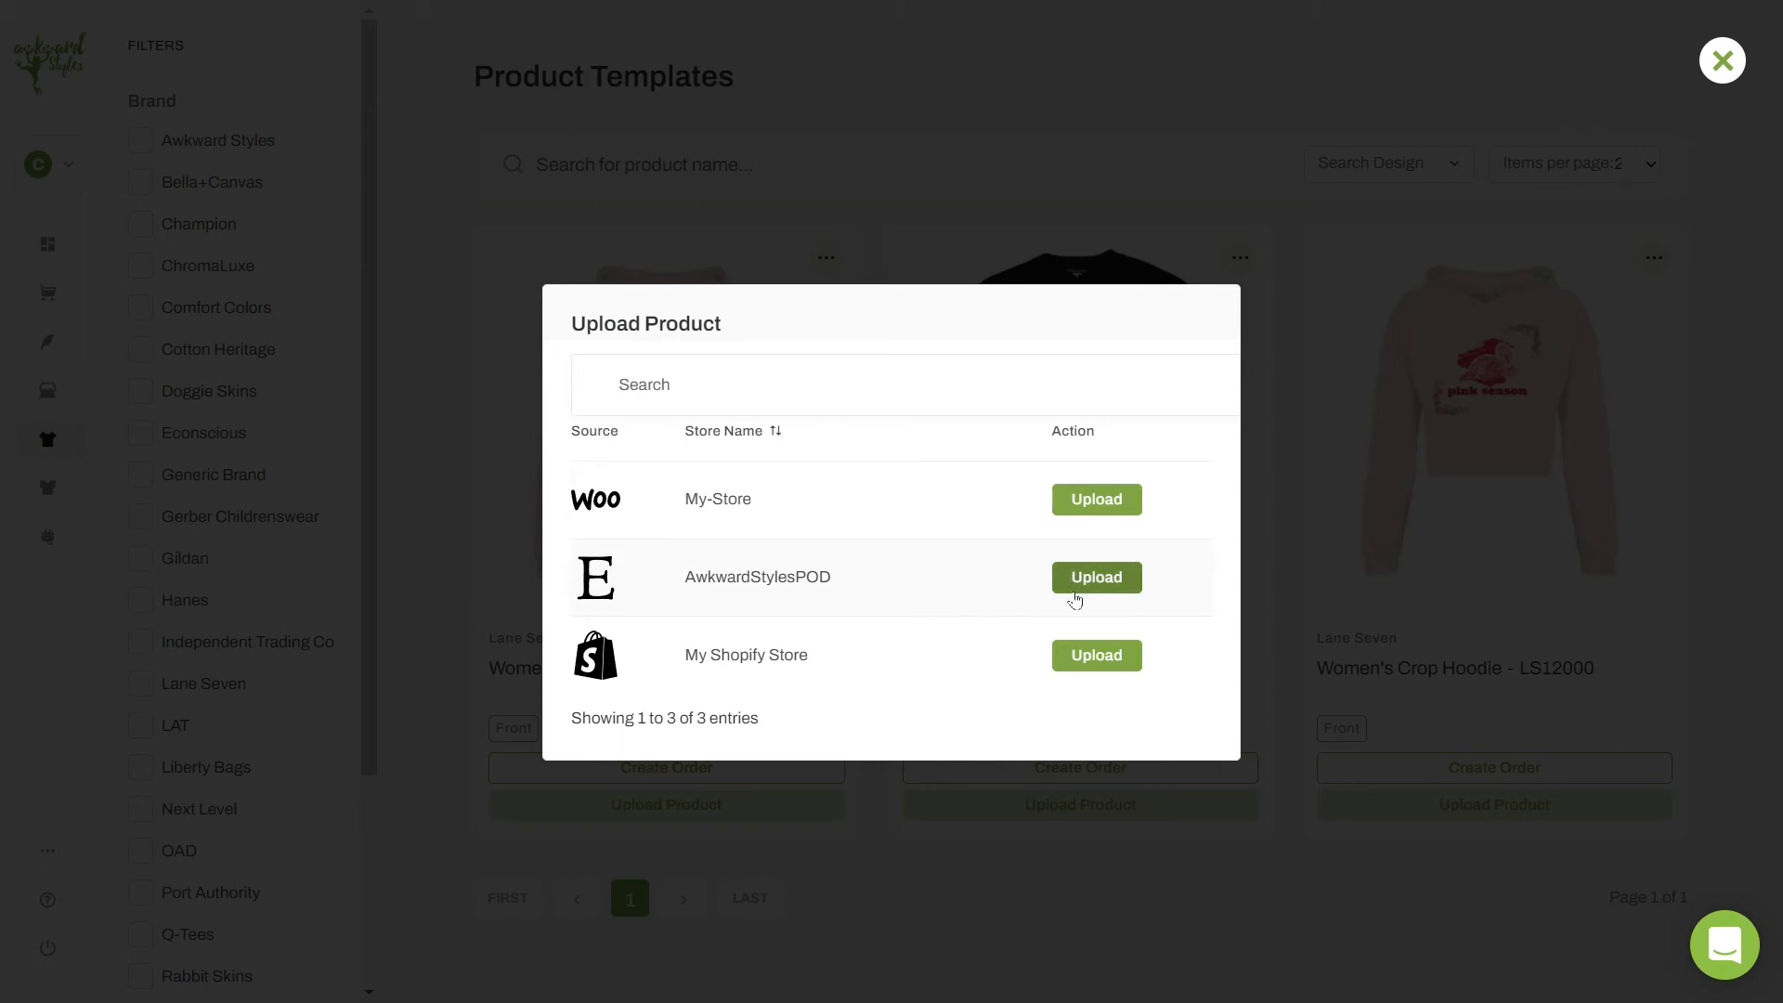
left_click(1096, 656)
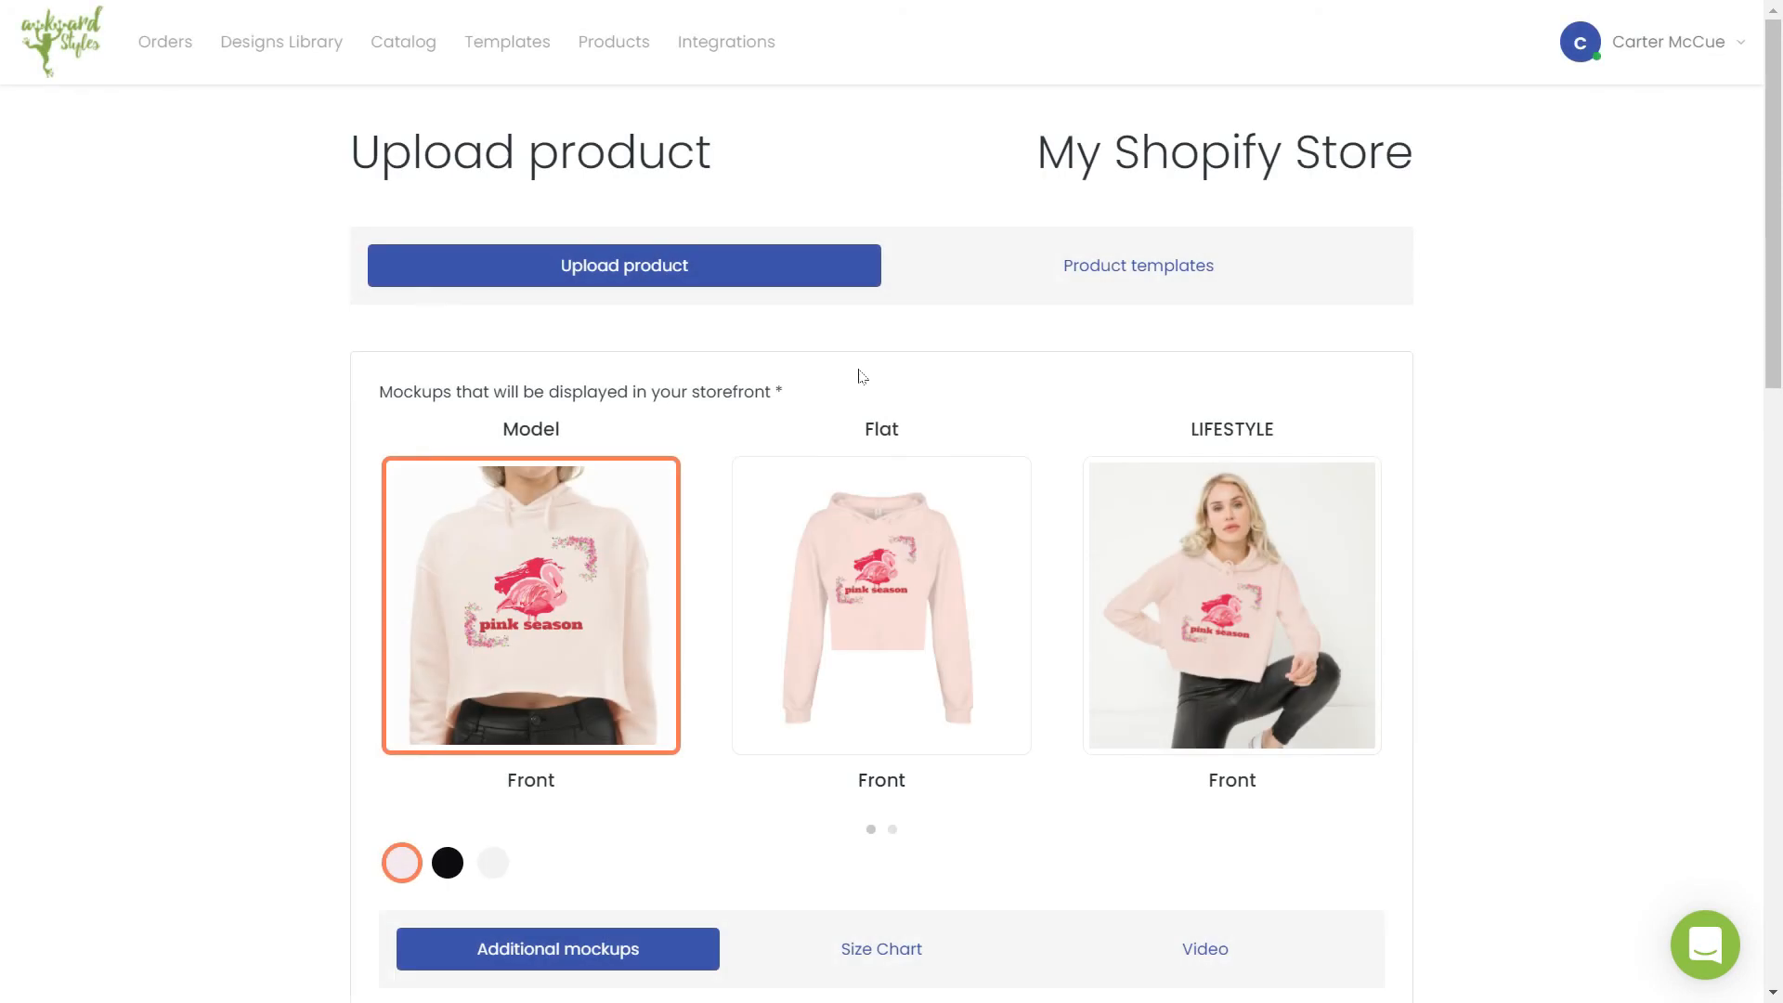
Step: Choose the Flat front mockup for the storefront and add the model close-up and the front-facing lifestyle image as additional mockups
left_click(852, 499)
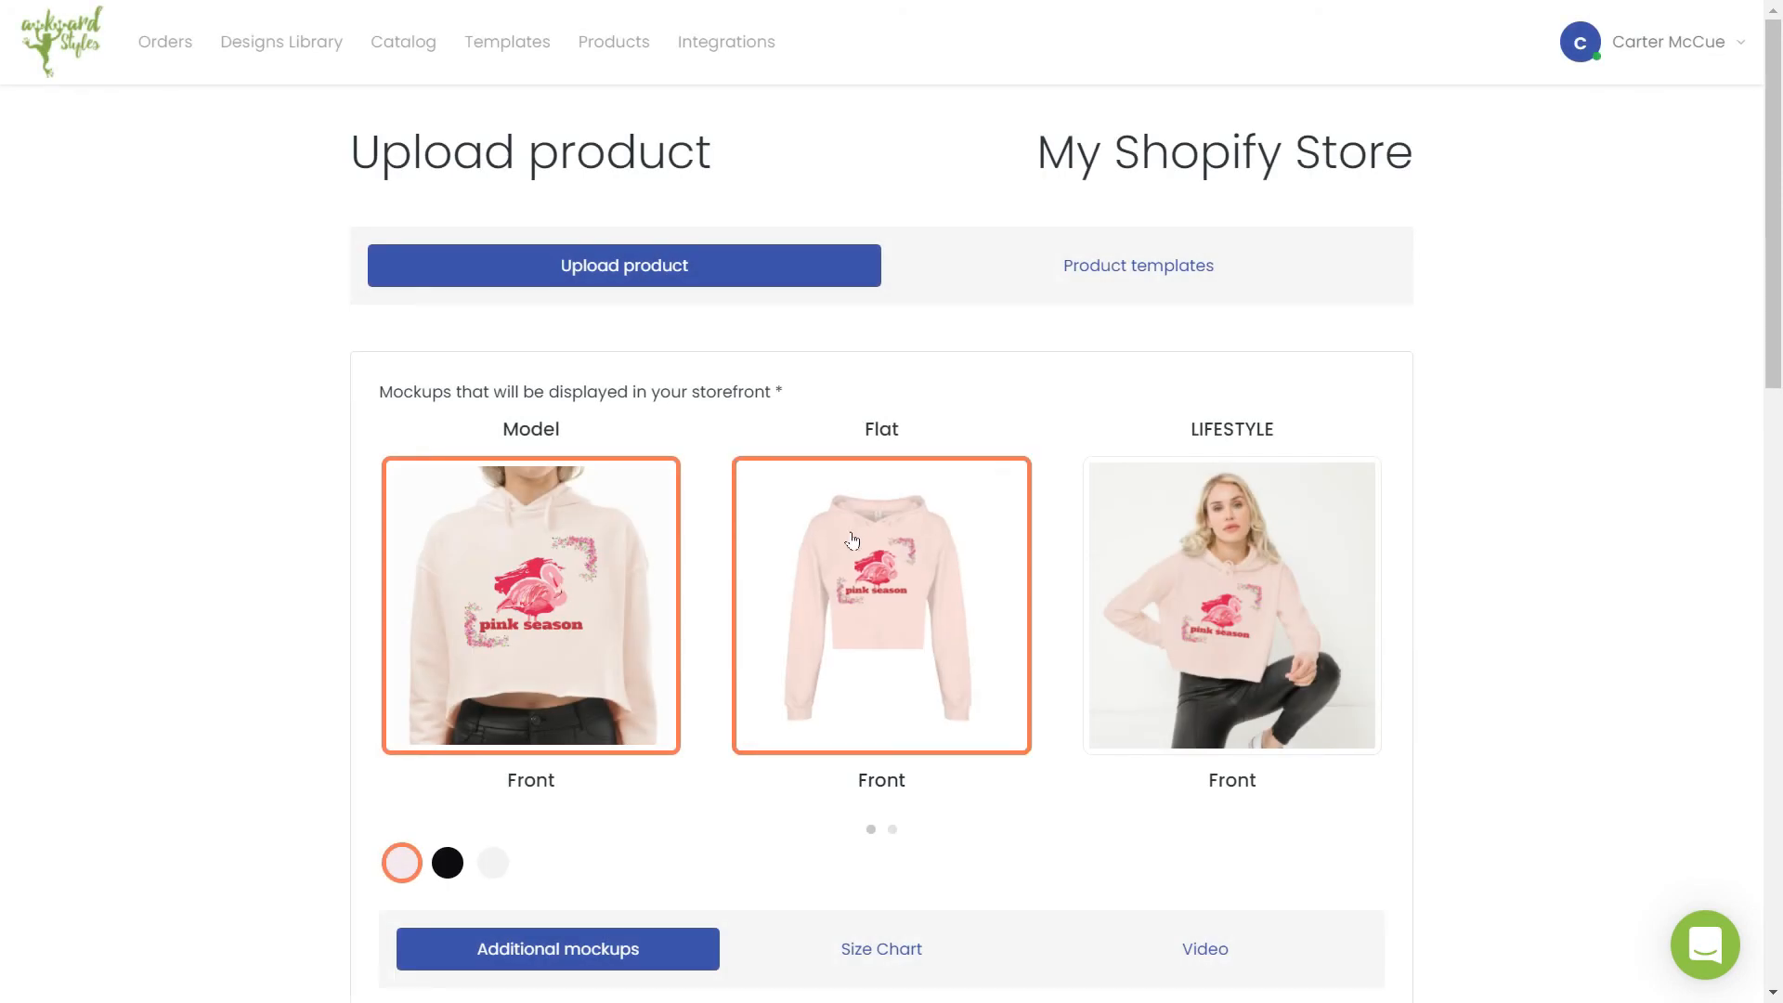
scroll(853, 540, "down", 6)
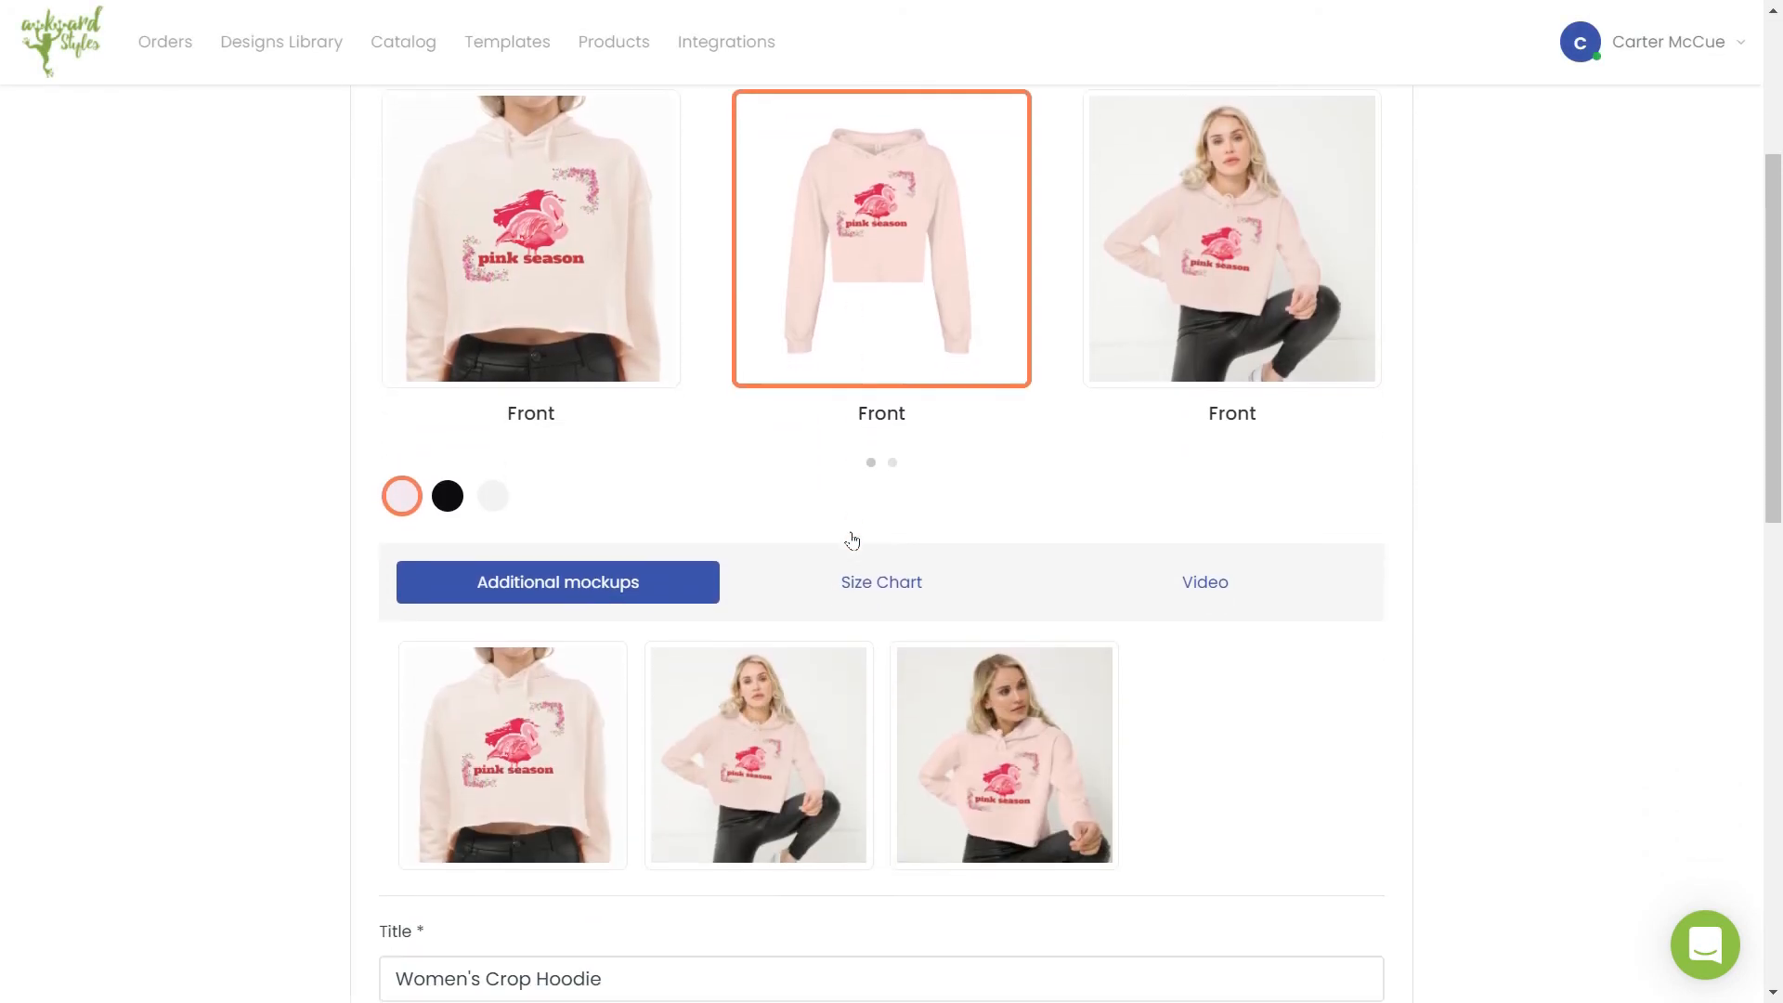
left_click(852, 540)
left_click(578, 595)
left_click(734, 610)
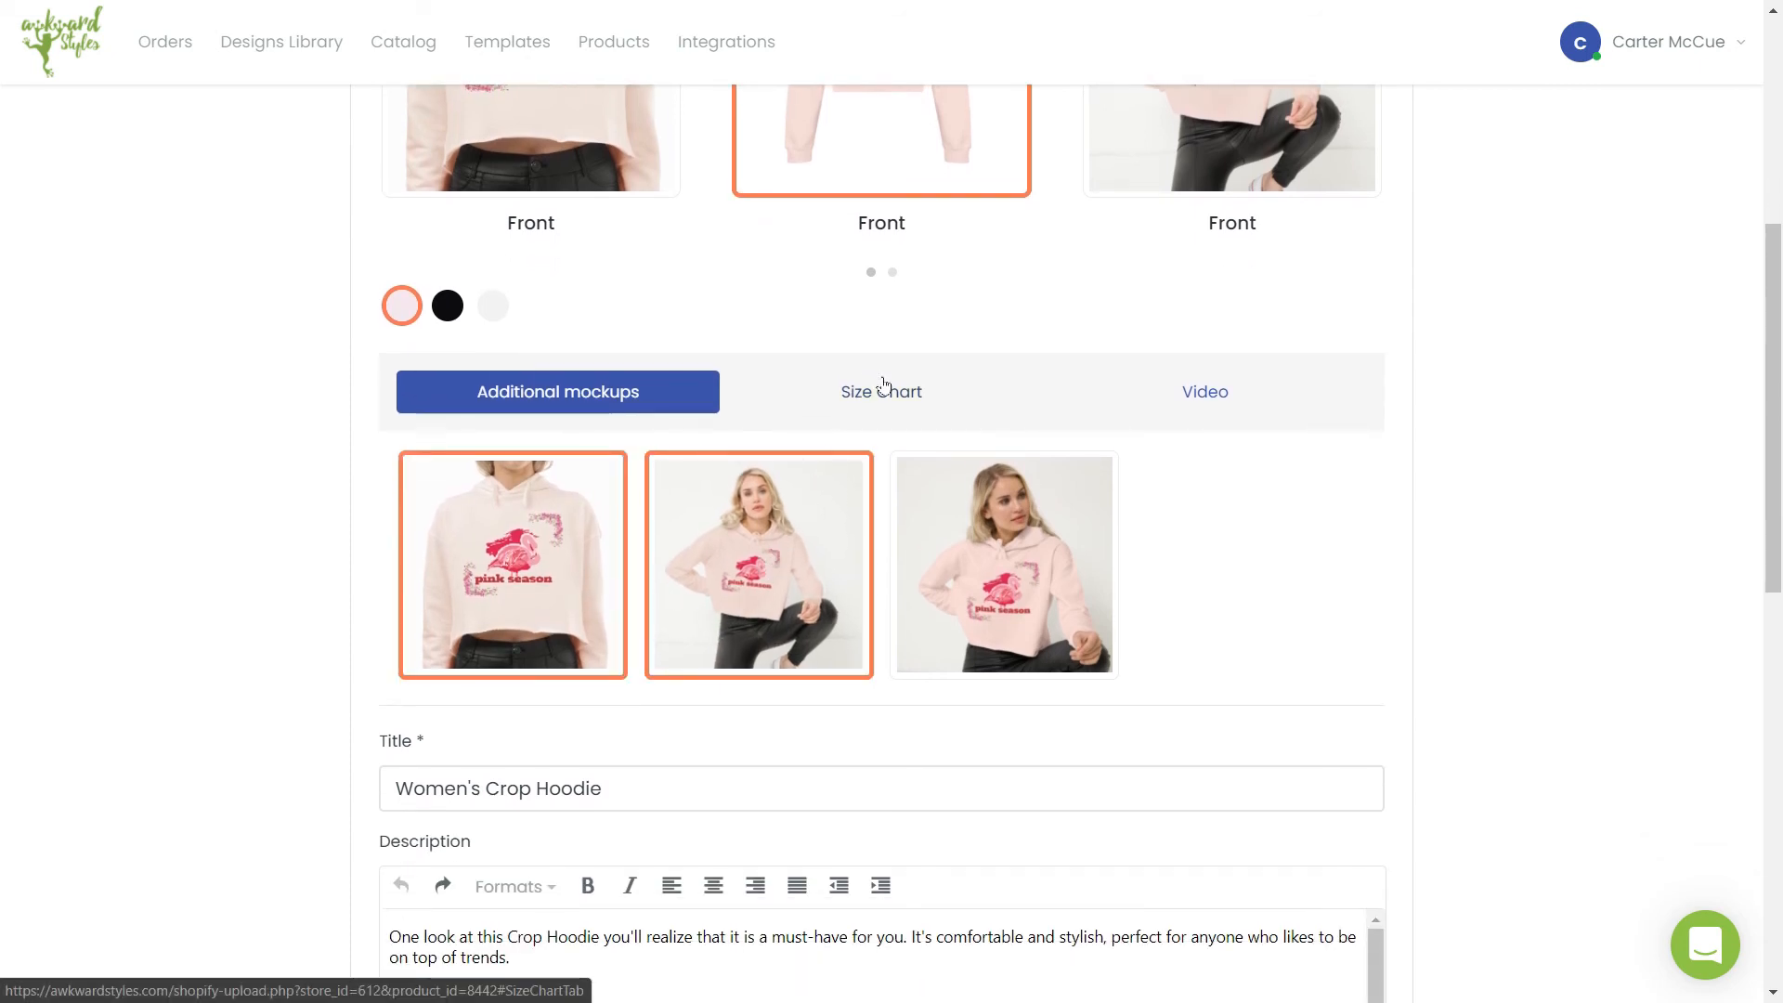
Step: Include both the imperial and metric size charts in the listing and show the product video
left_click(882, 389)
scroll(757, 625, "down", 1)
left_click(759, 627)
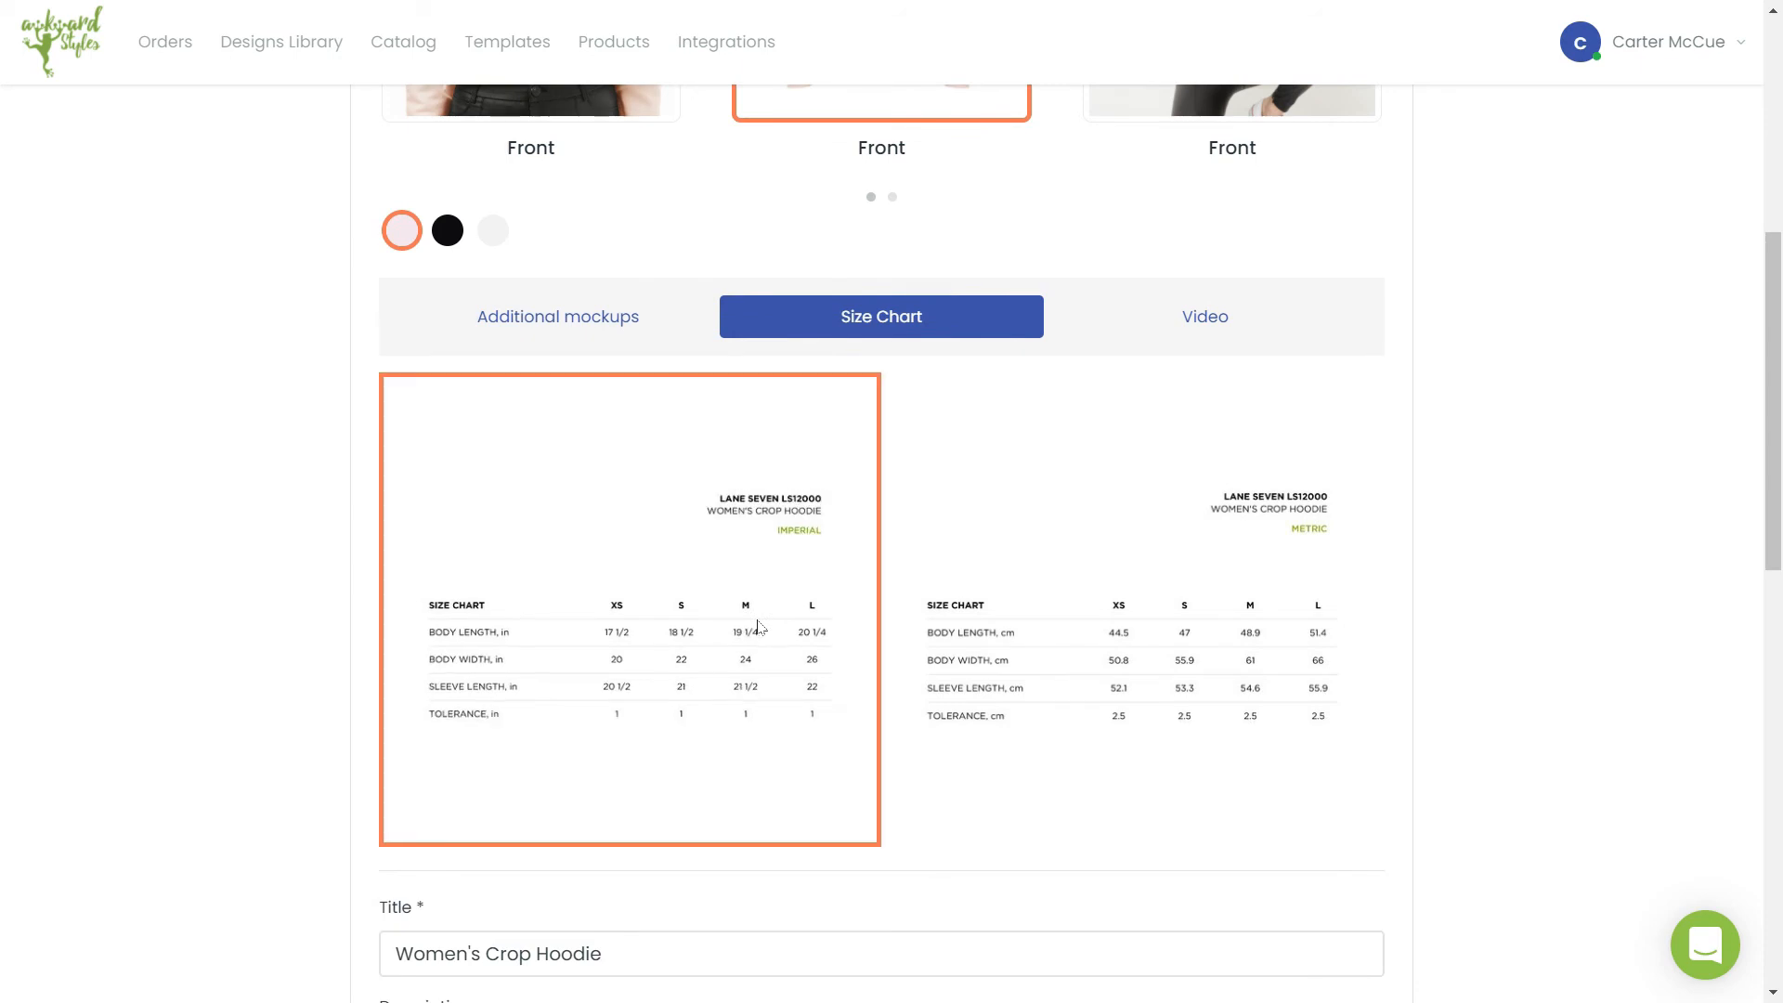
left_click(990, 617)
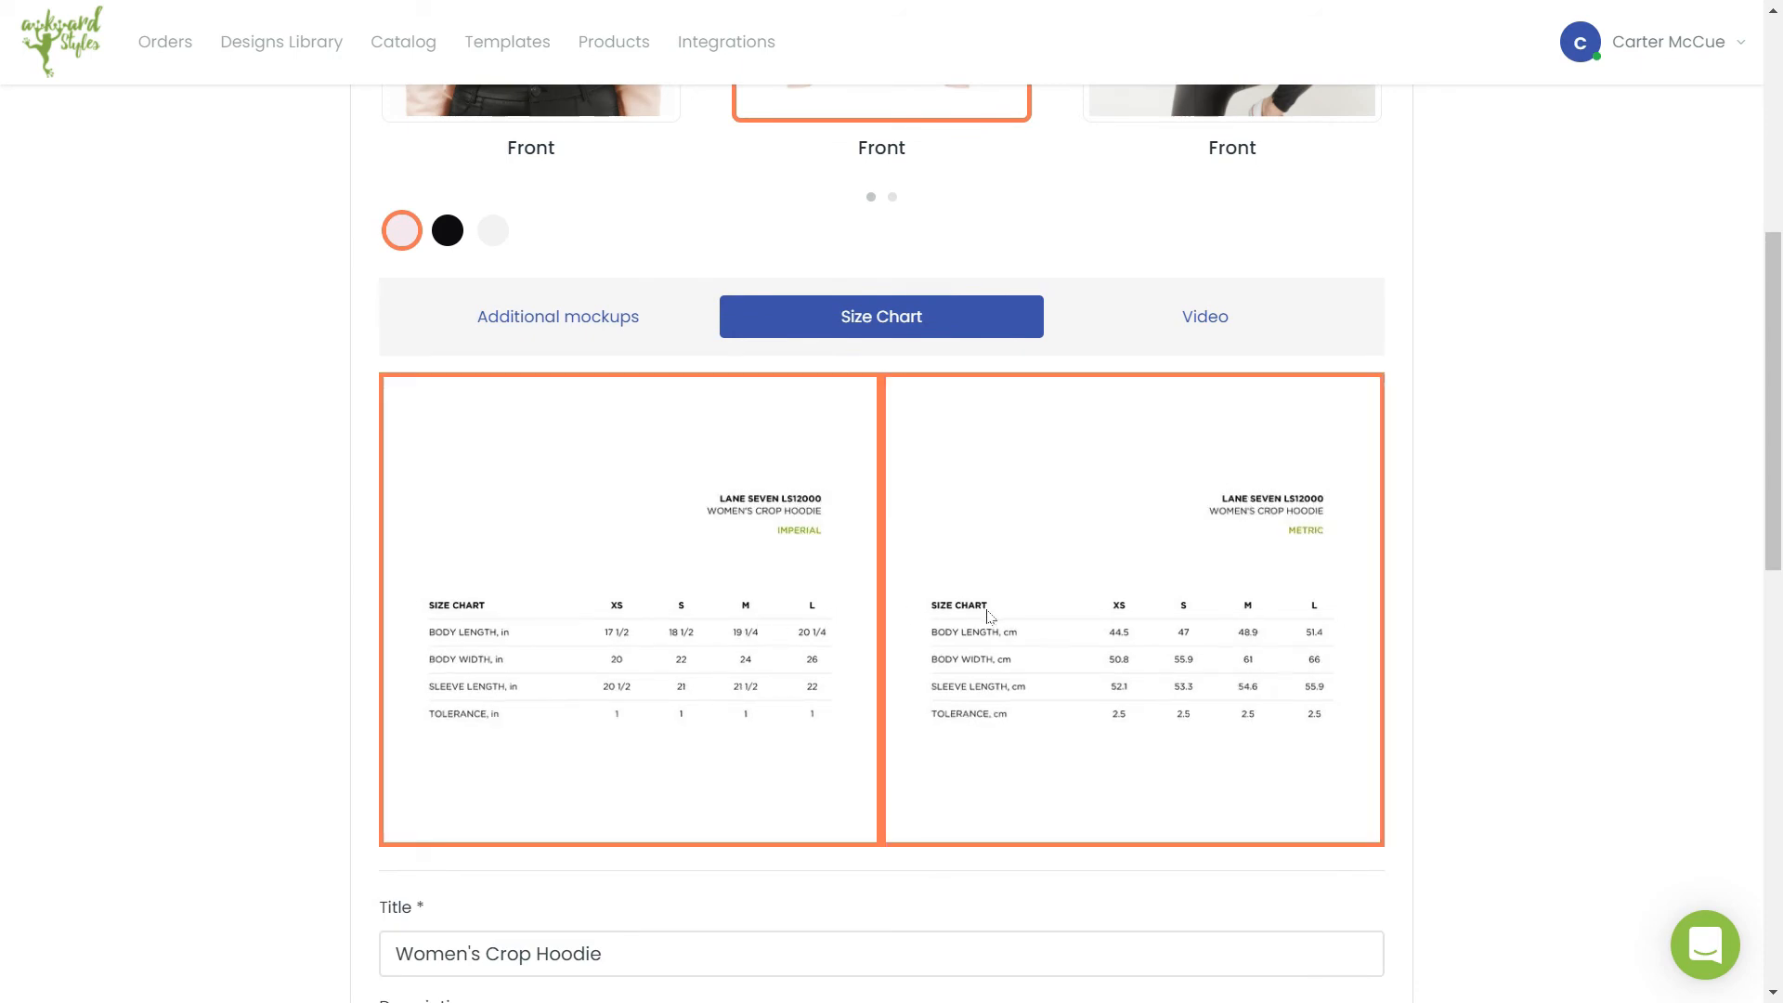
left_click(1174, 330)
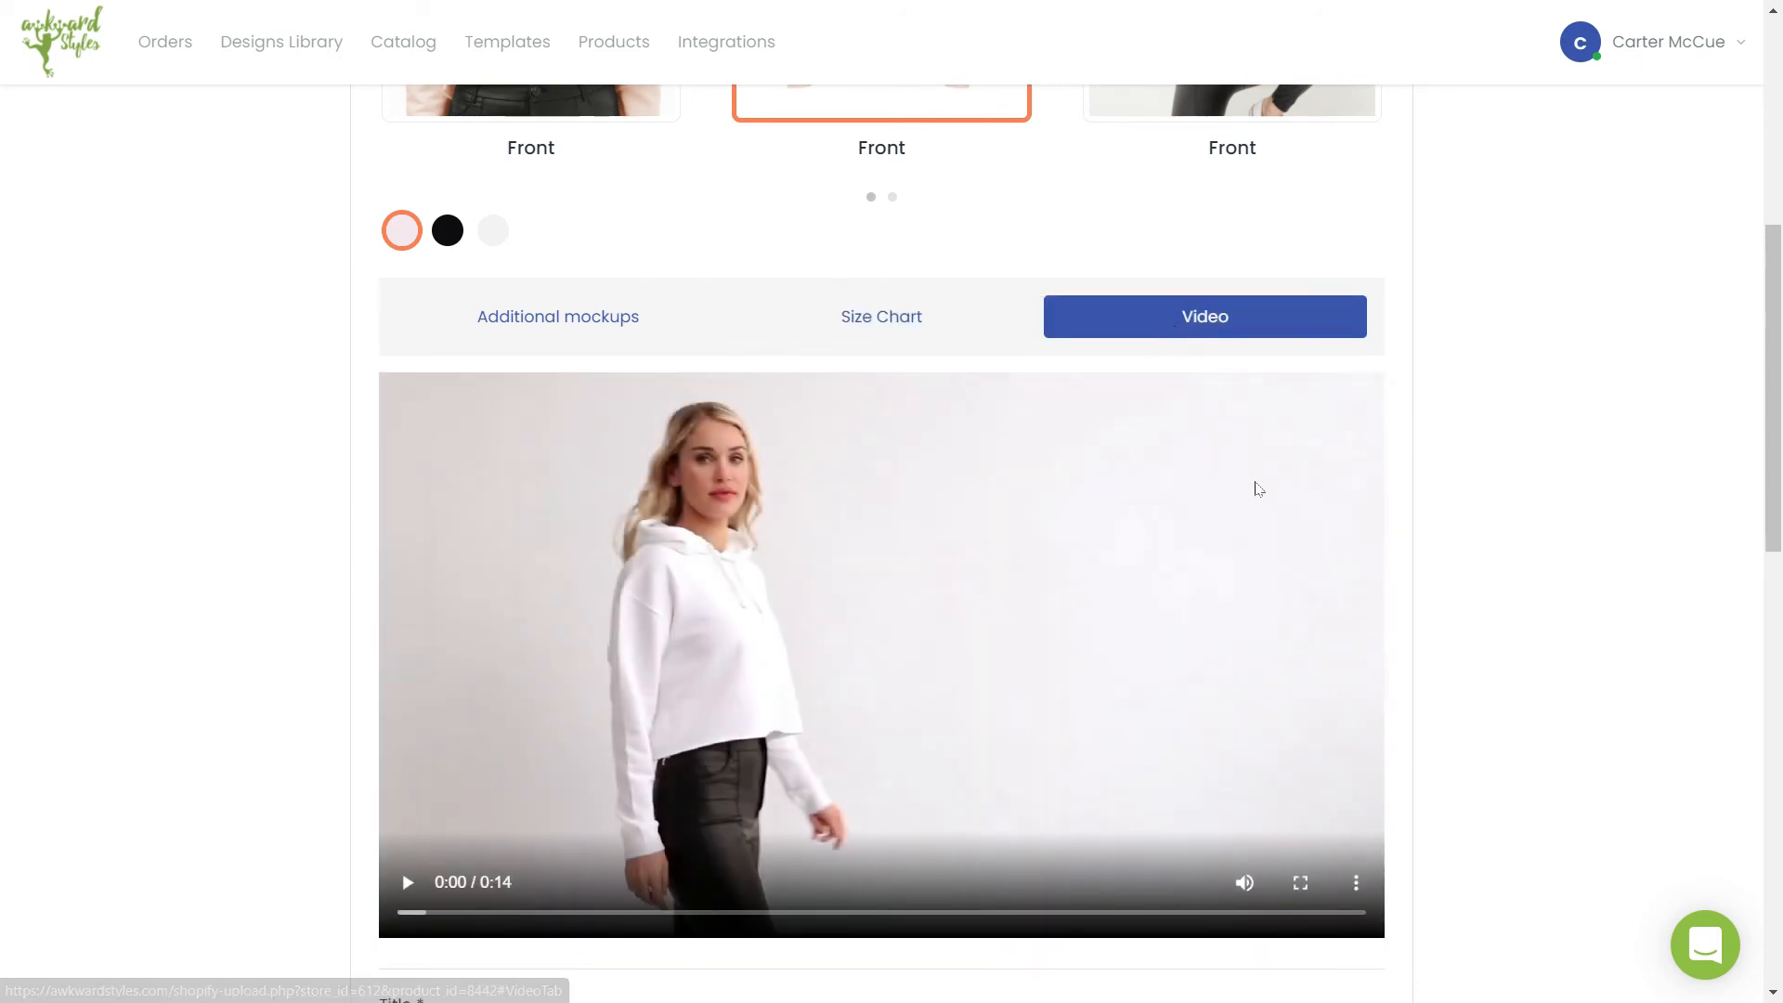
Step: Change the product title to "Pink Season - Women's Crop Hoodie"
scroll(1472, 708, "down", 7)
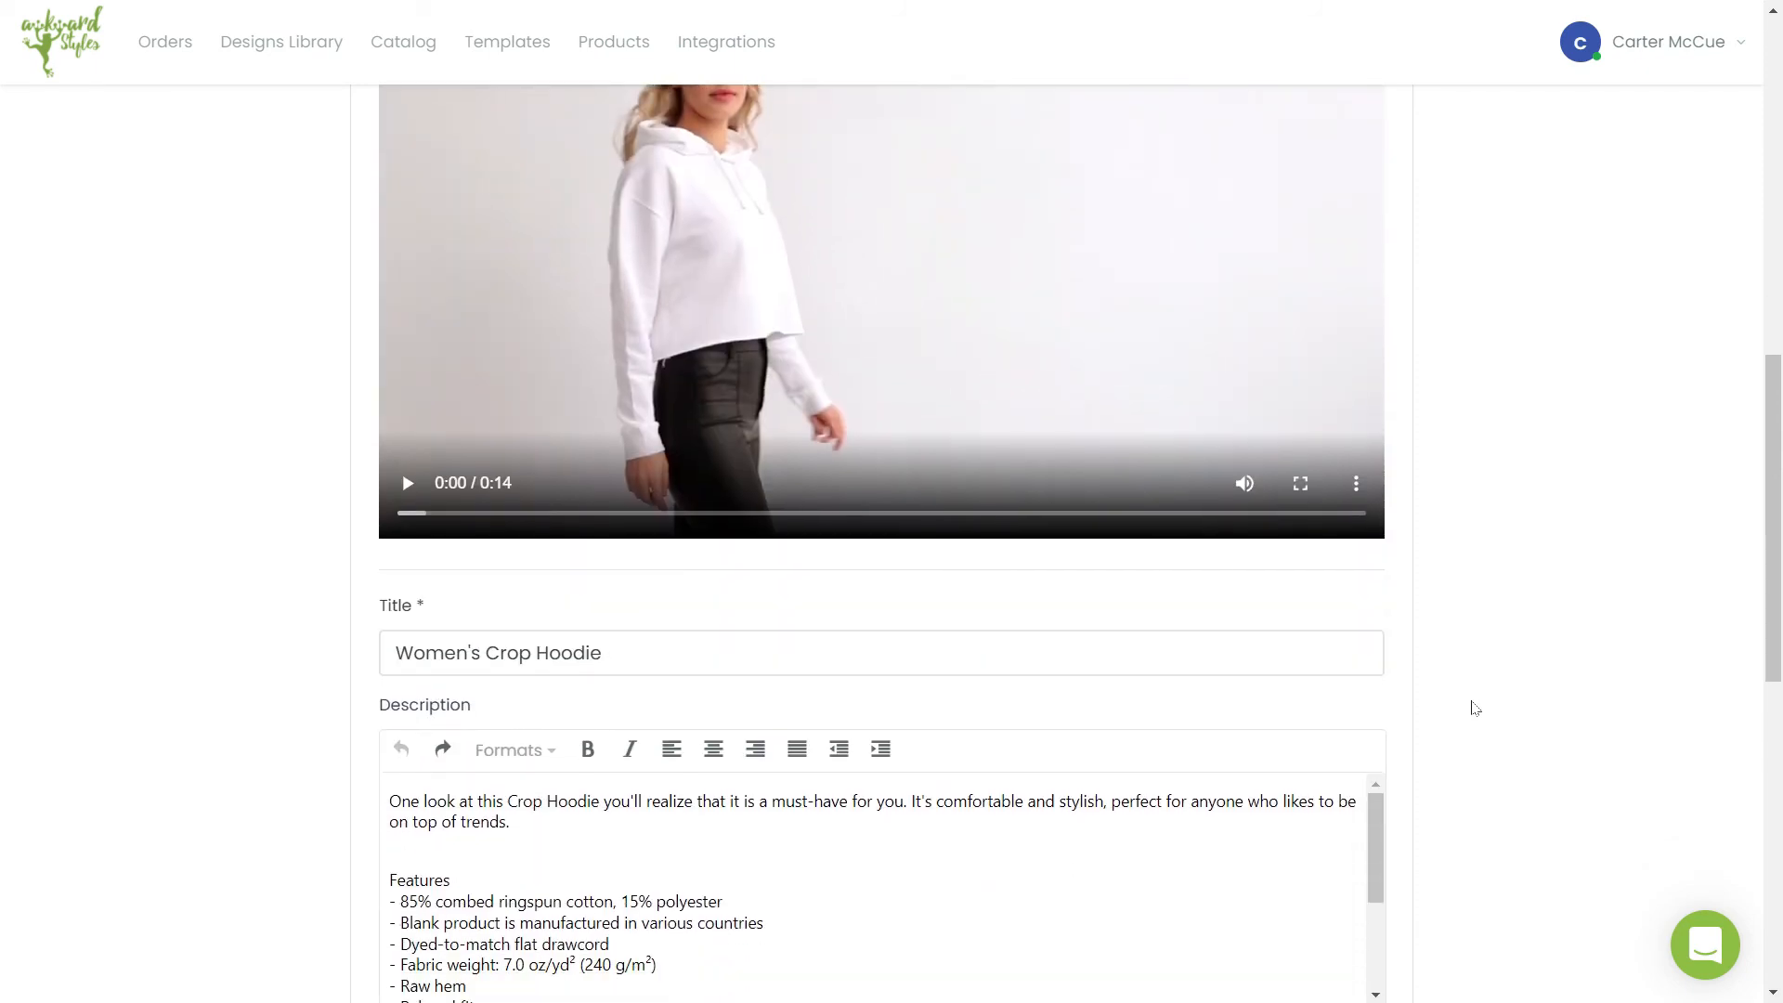
scroll(1472, 708, "down", 1)
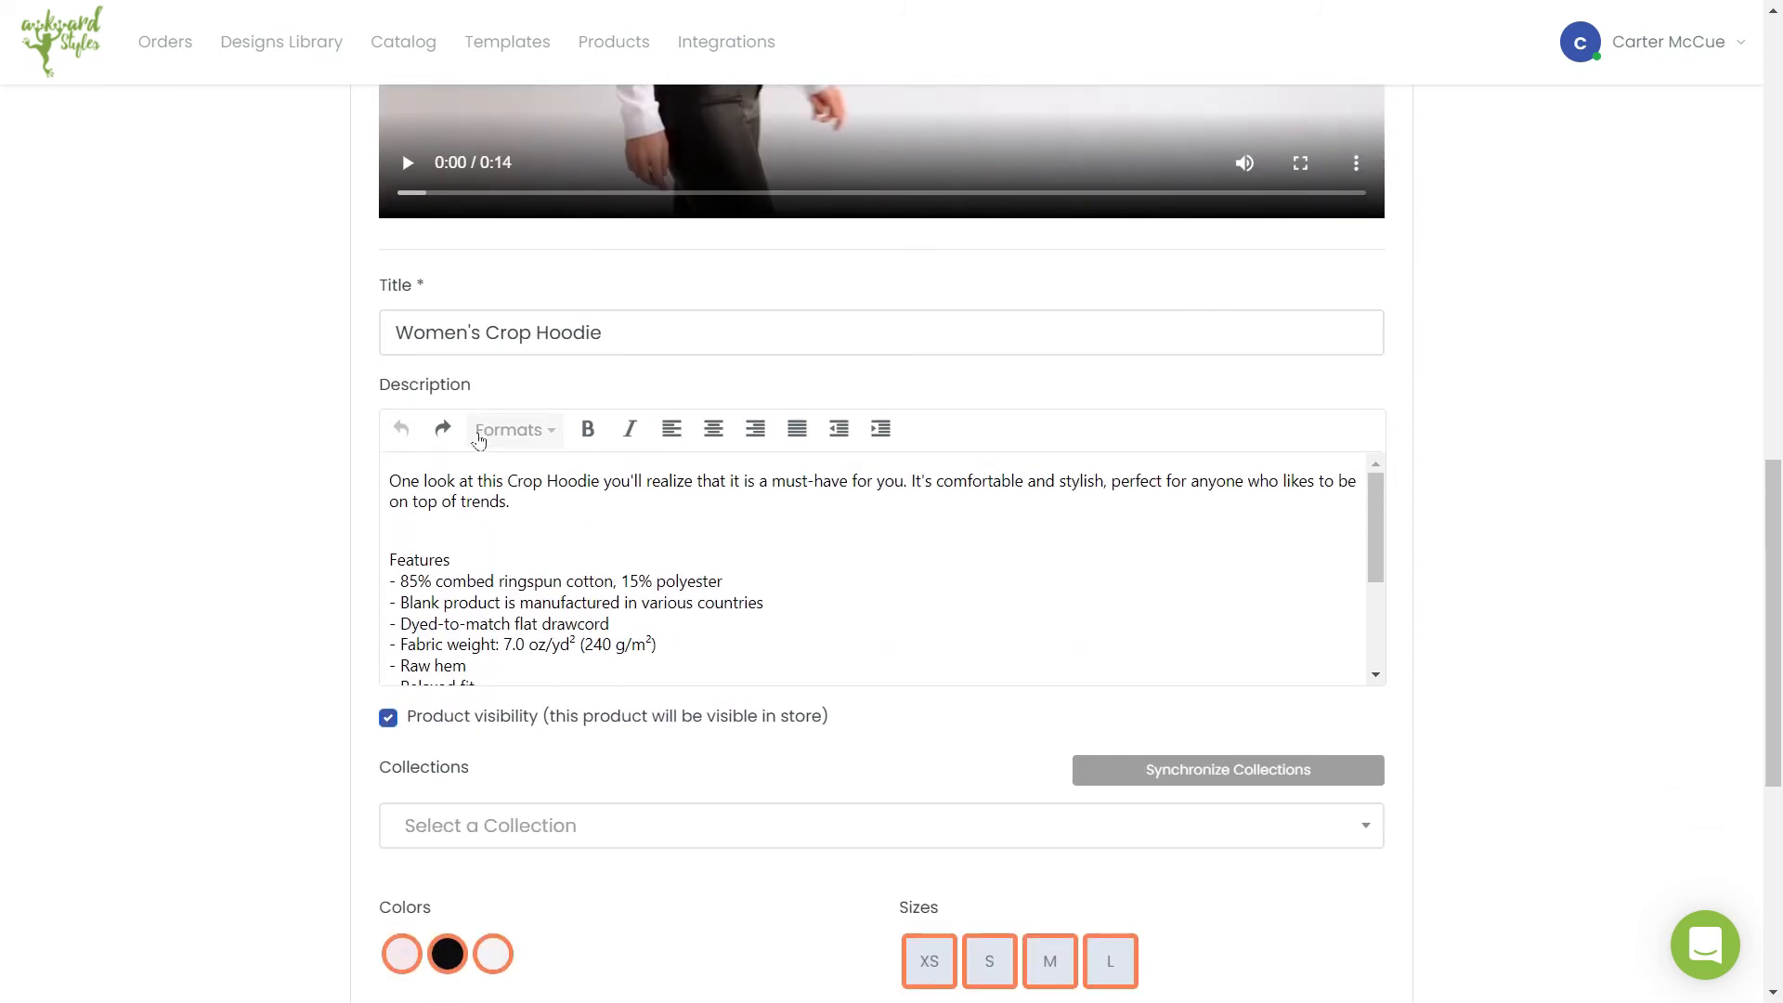
left_click(397, 332)
type("Pink Seaso")
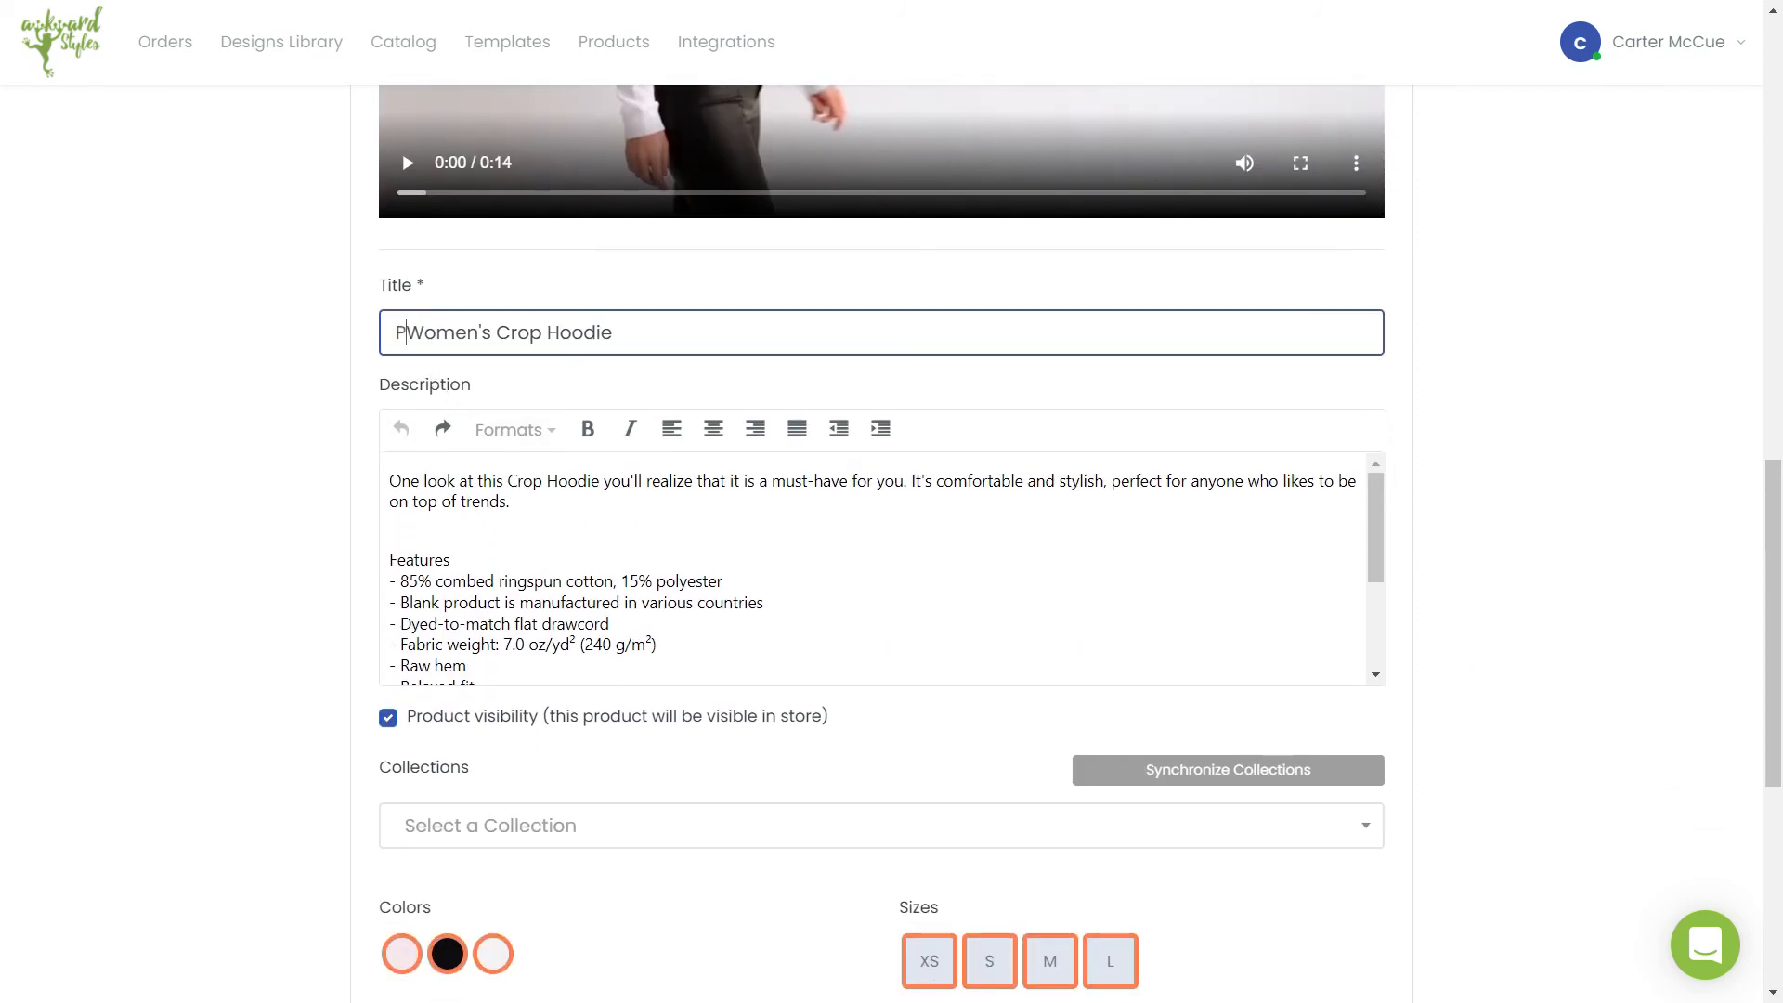
type("n -")
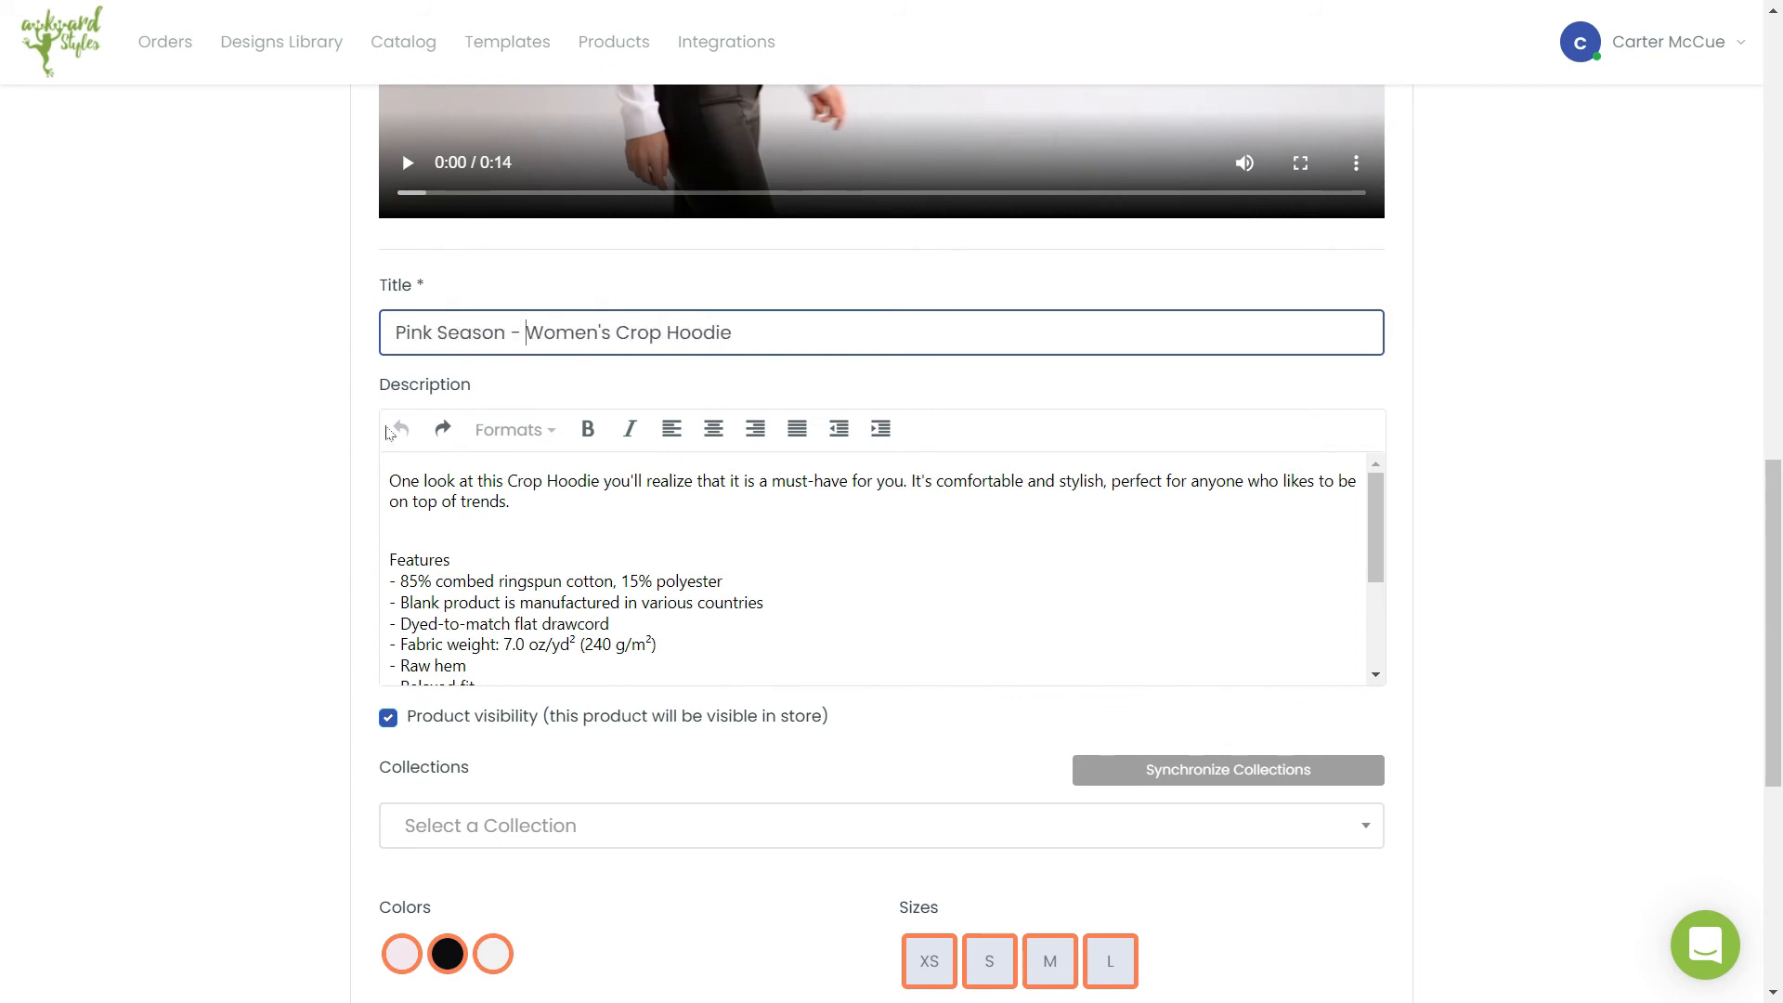
Step: Insert "Look awesome in pink!" at the beginning of the product description
left_click(387, 489)
type("Look a")
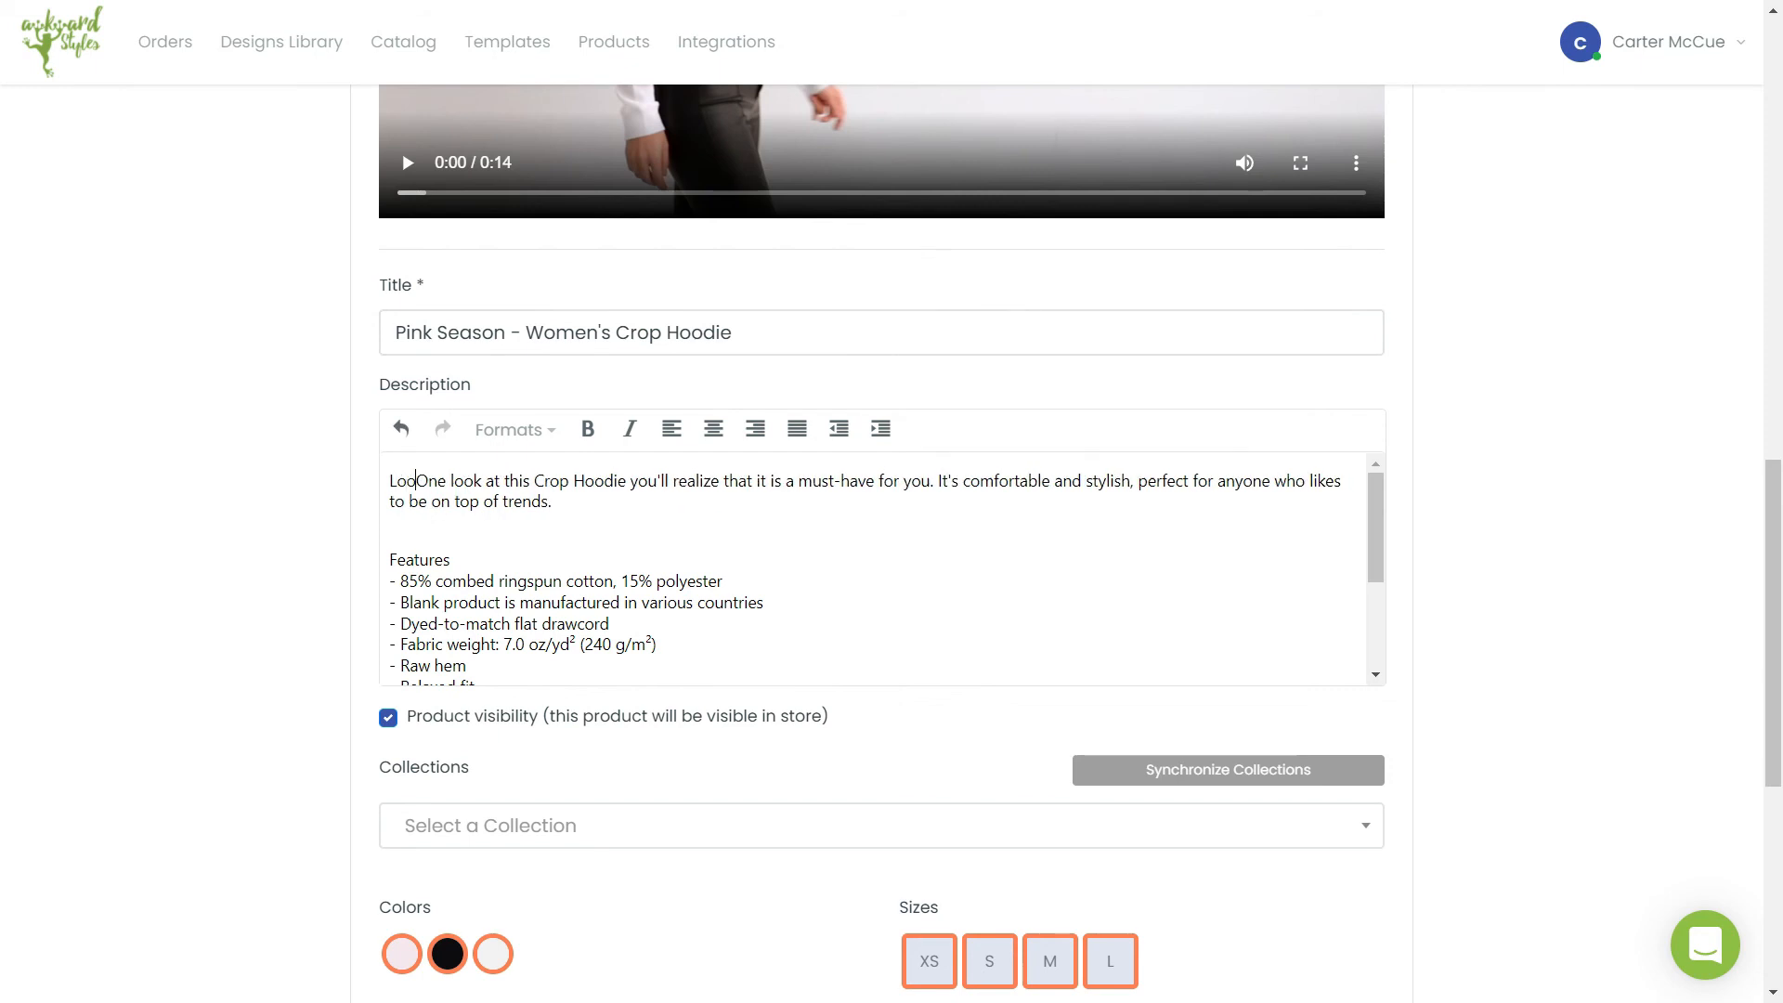
type("wesome in pink")
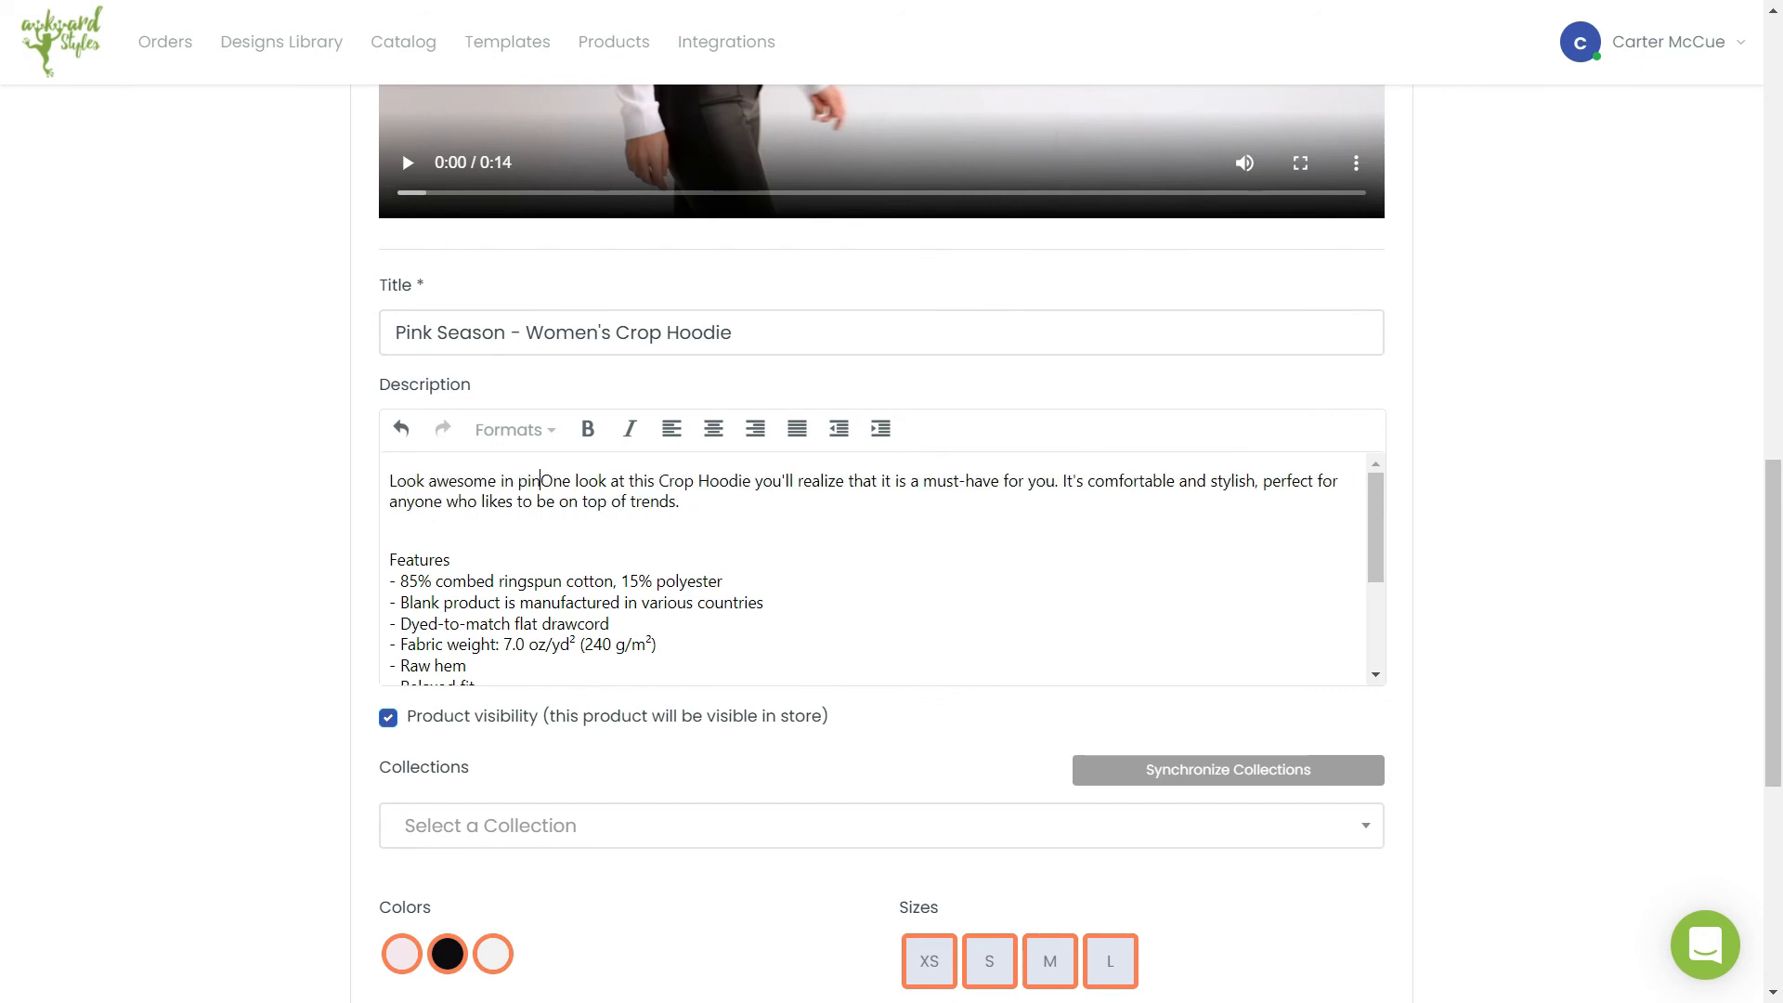
type("!")
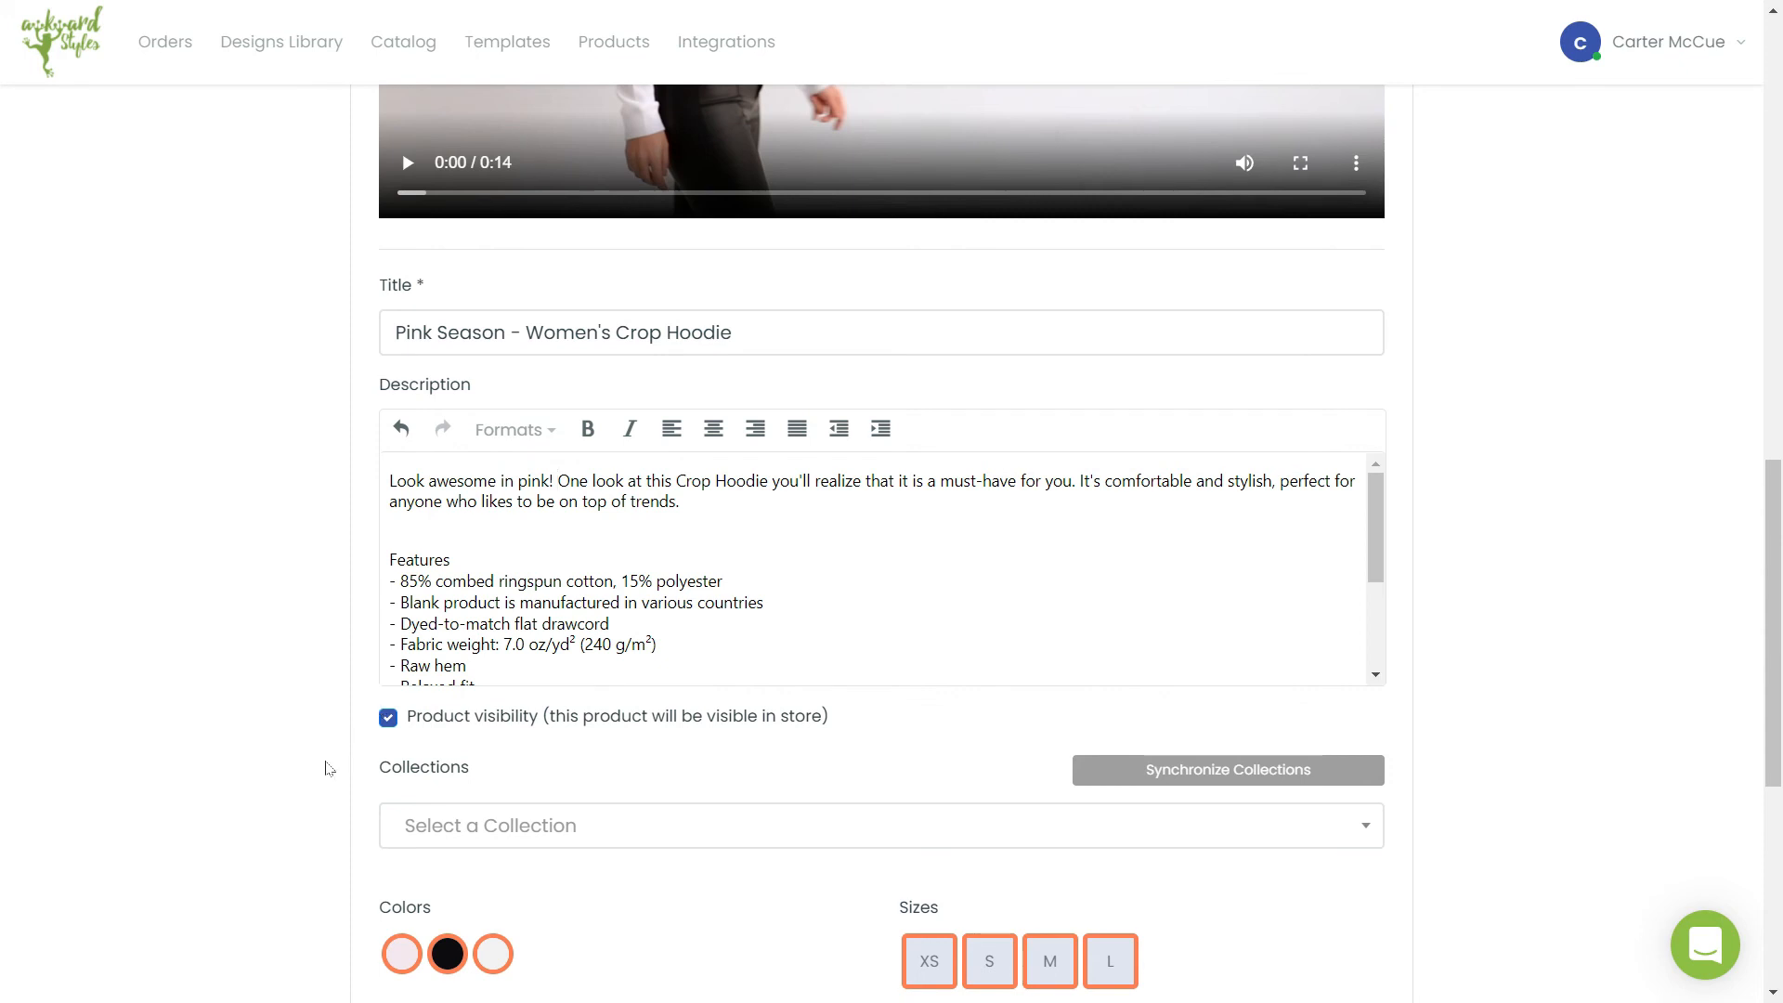
Step: Exclude the White color and size L from the product, and expand the XS variations to show their retail prices
scroll(327, 768, "down", 5)
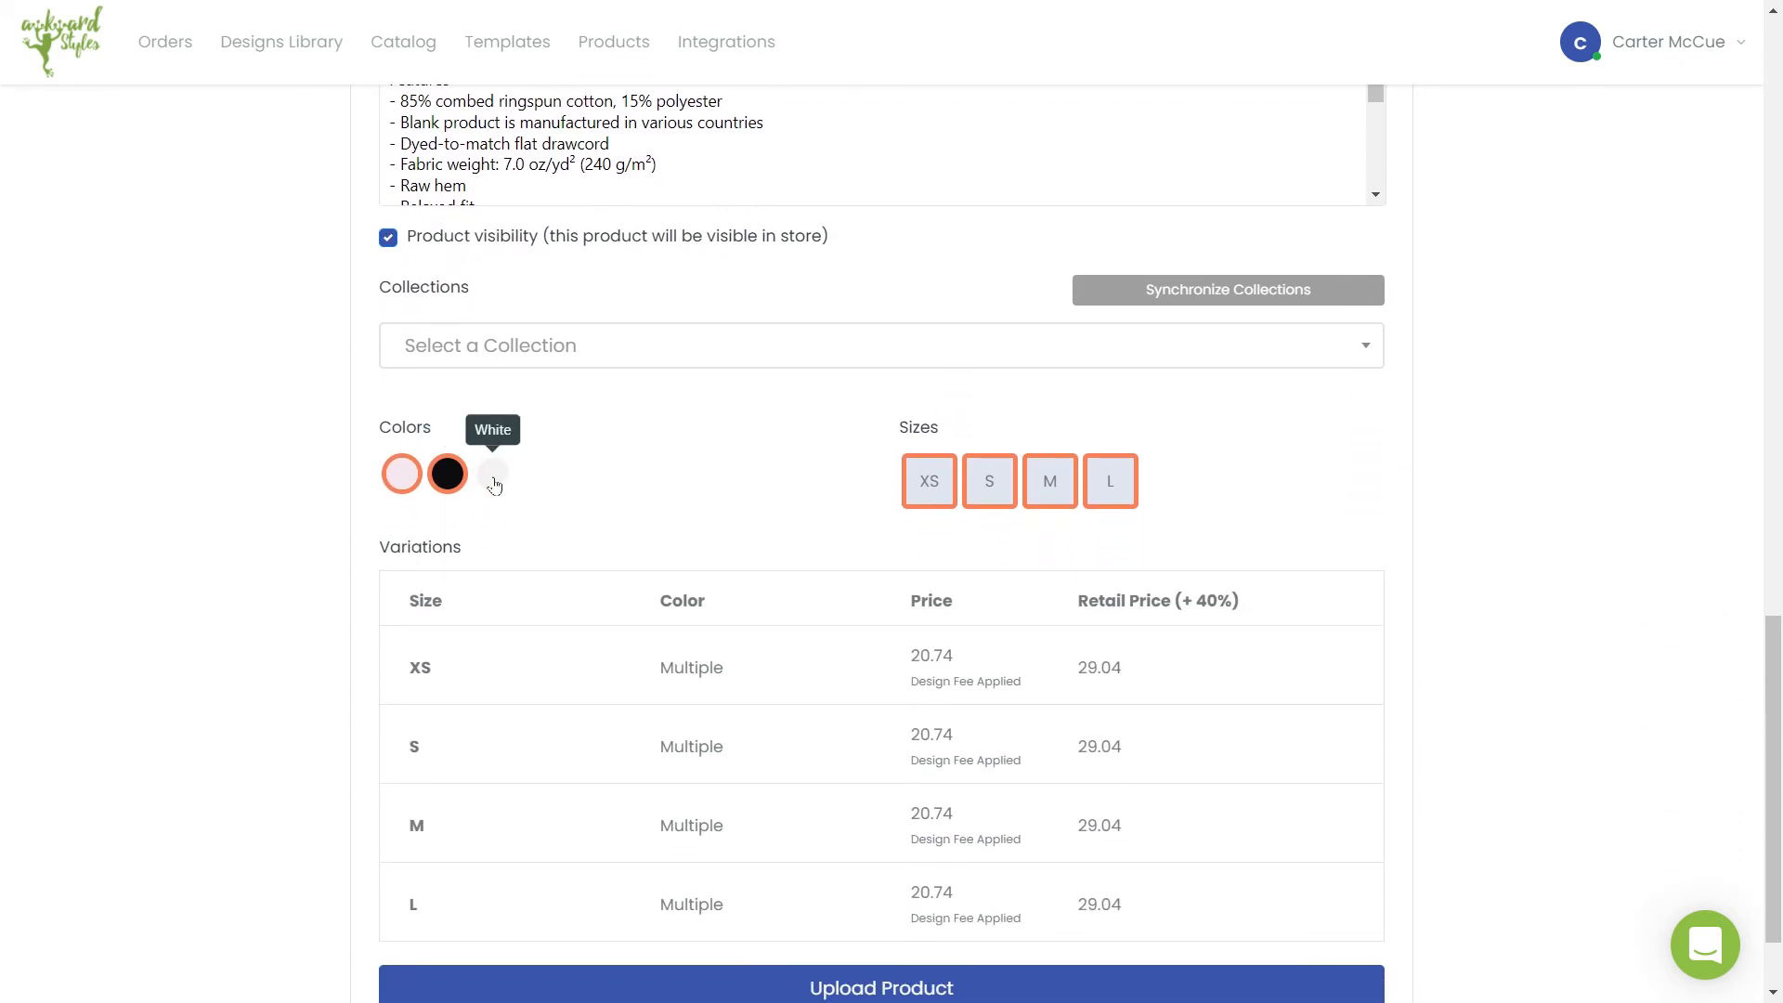
left_click(1110, 487)
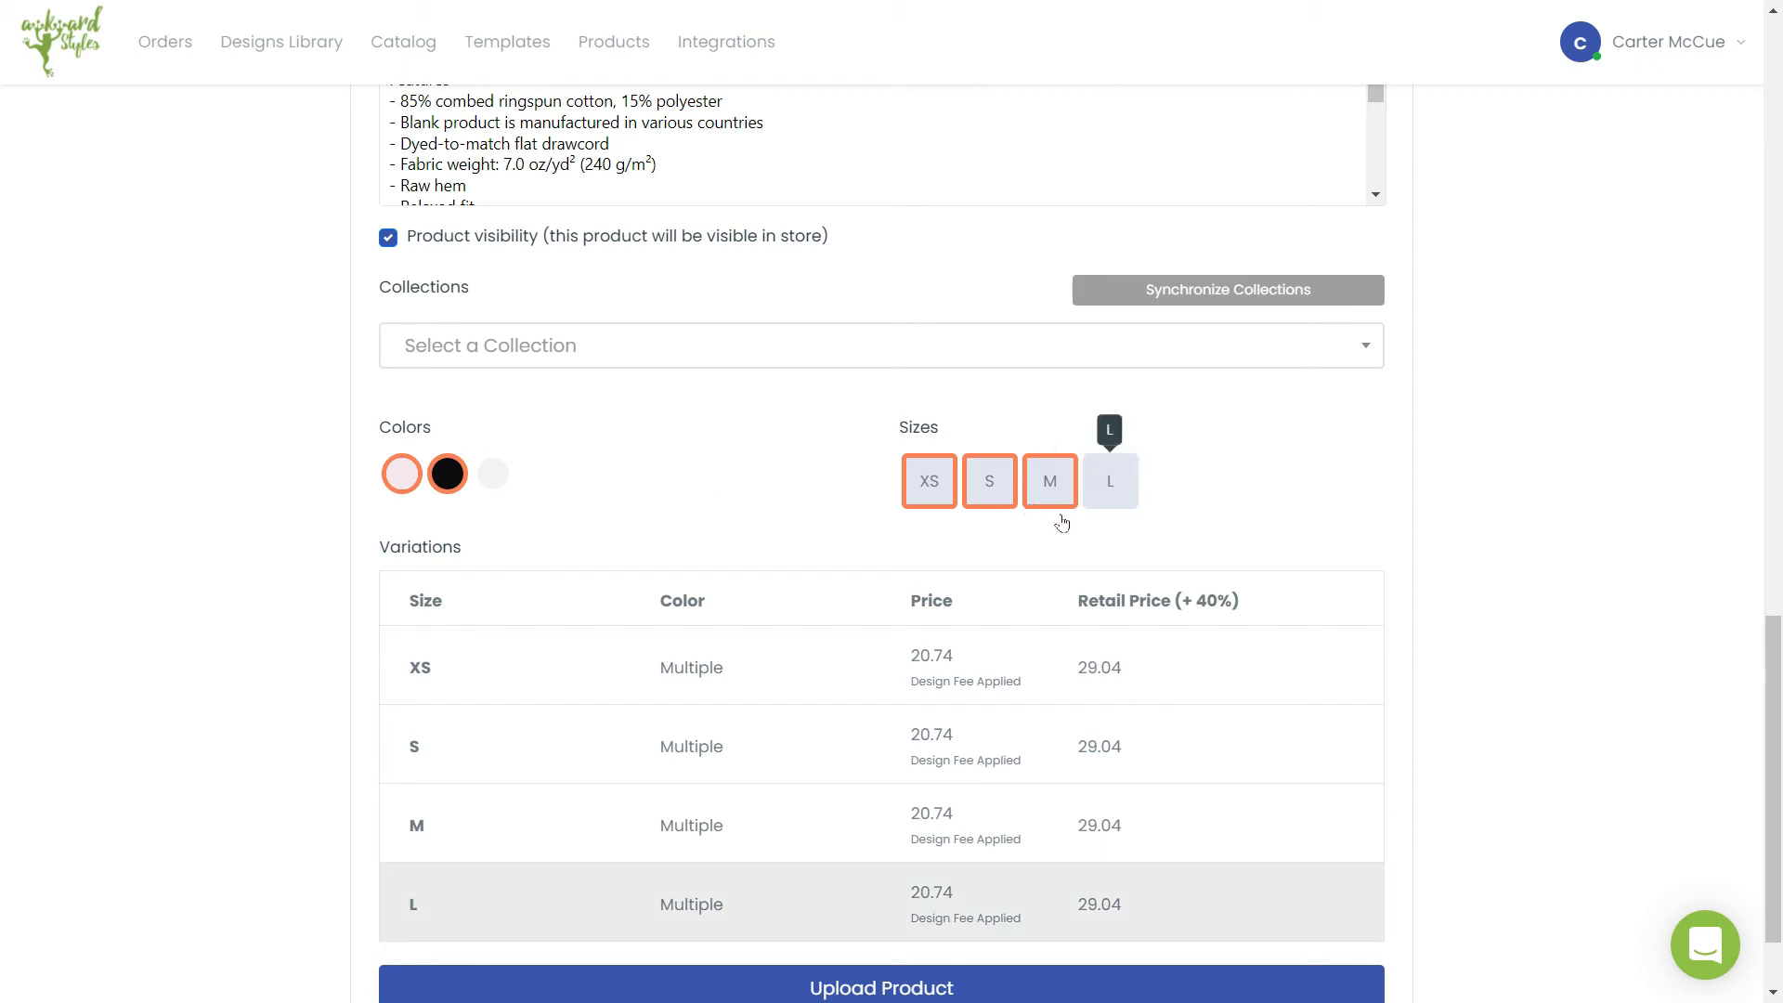
scroll(933, 565, "down", 2)
left_click(1157, 550)
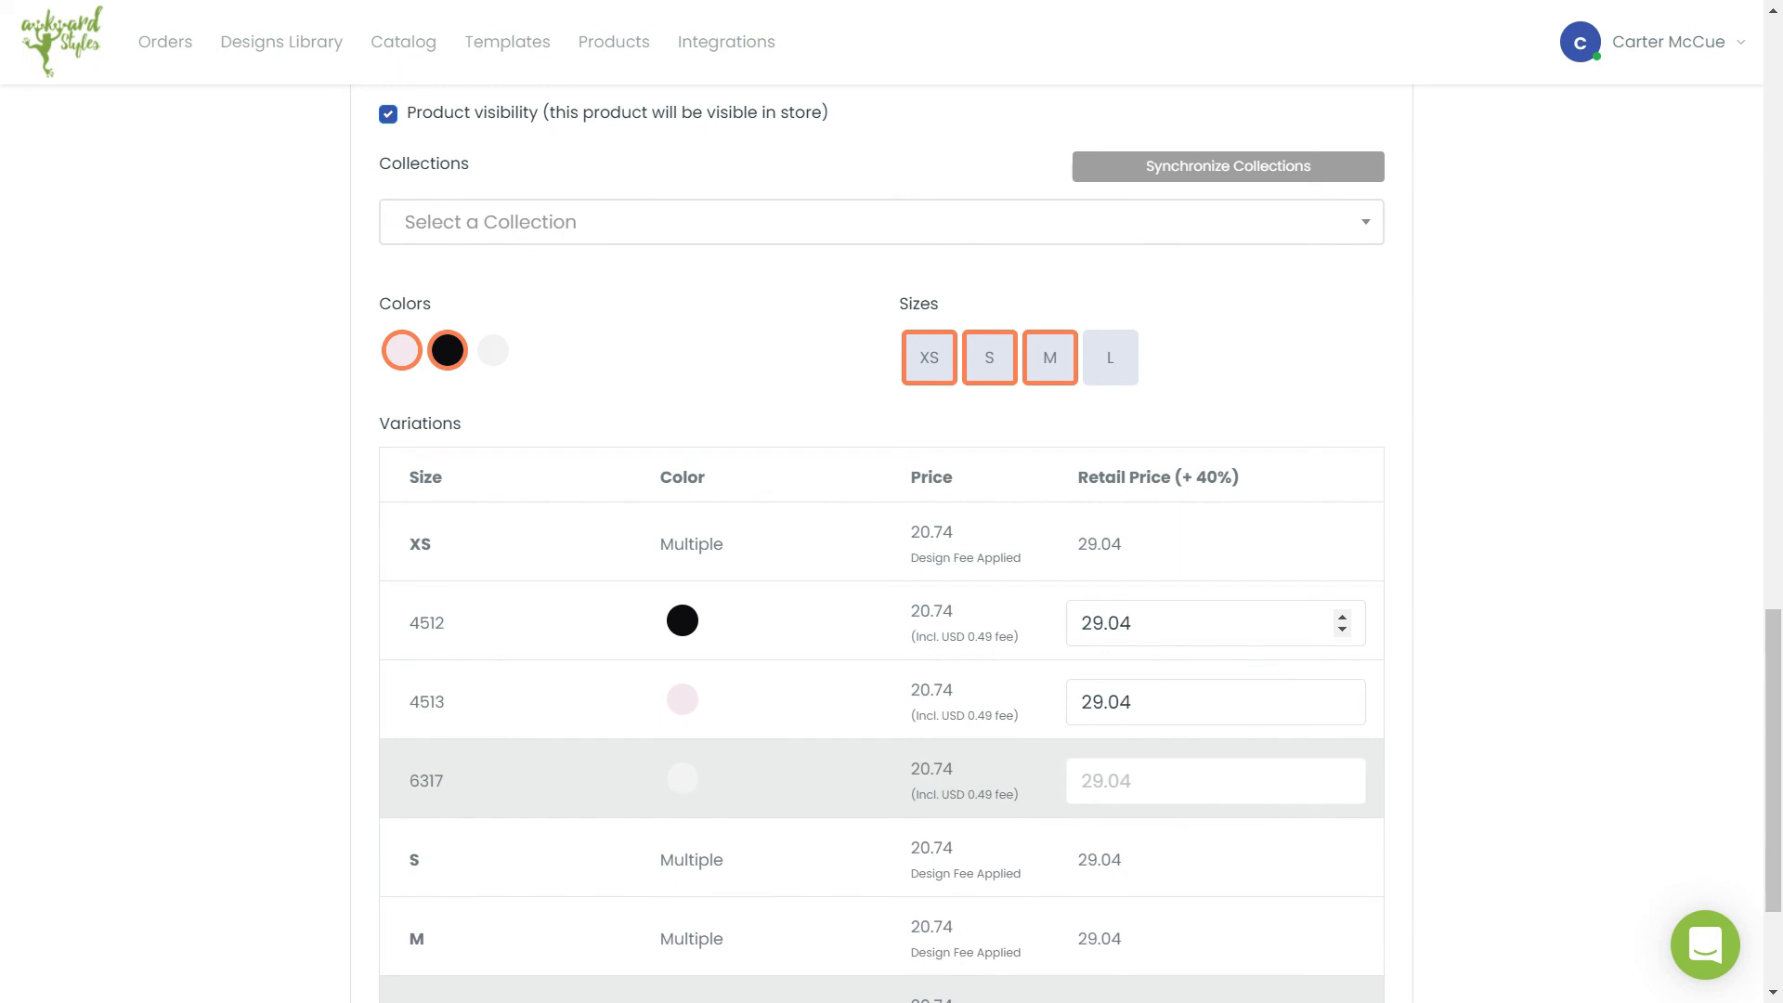
scroll(882, 558, "down", 3)
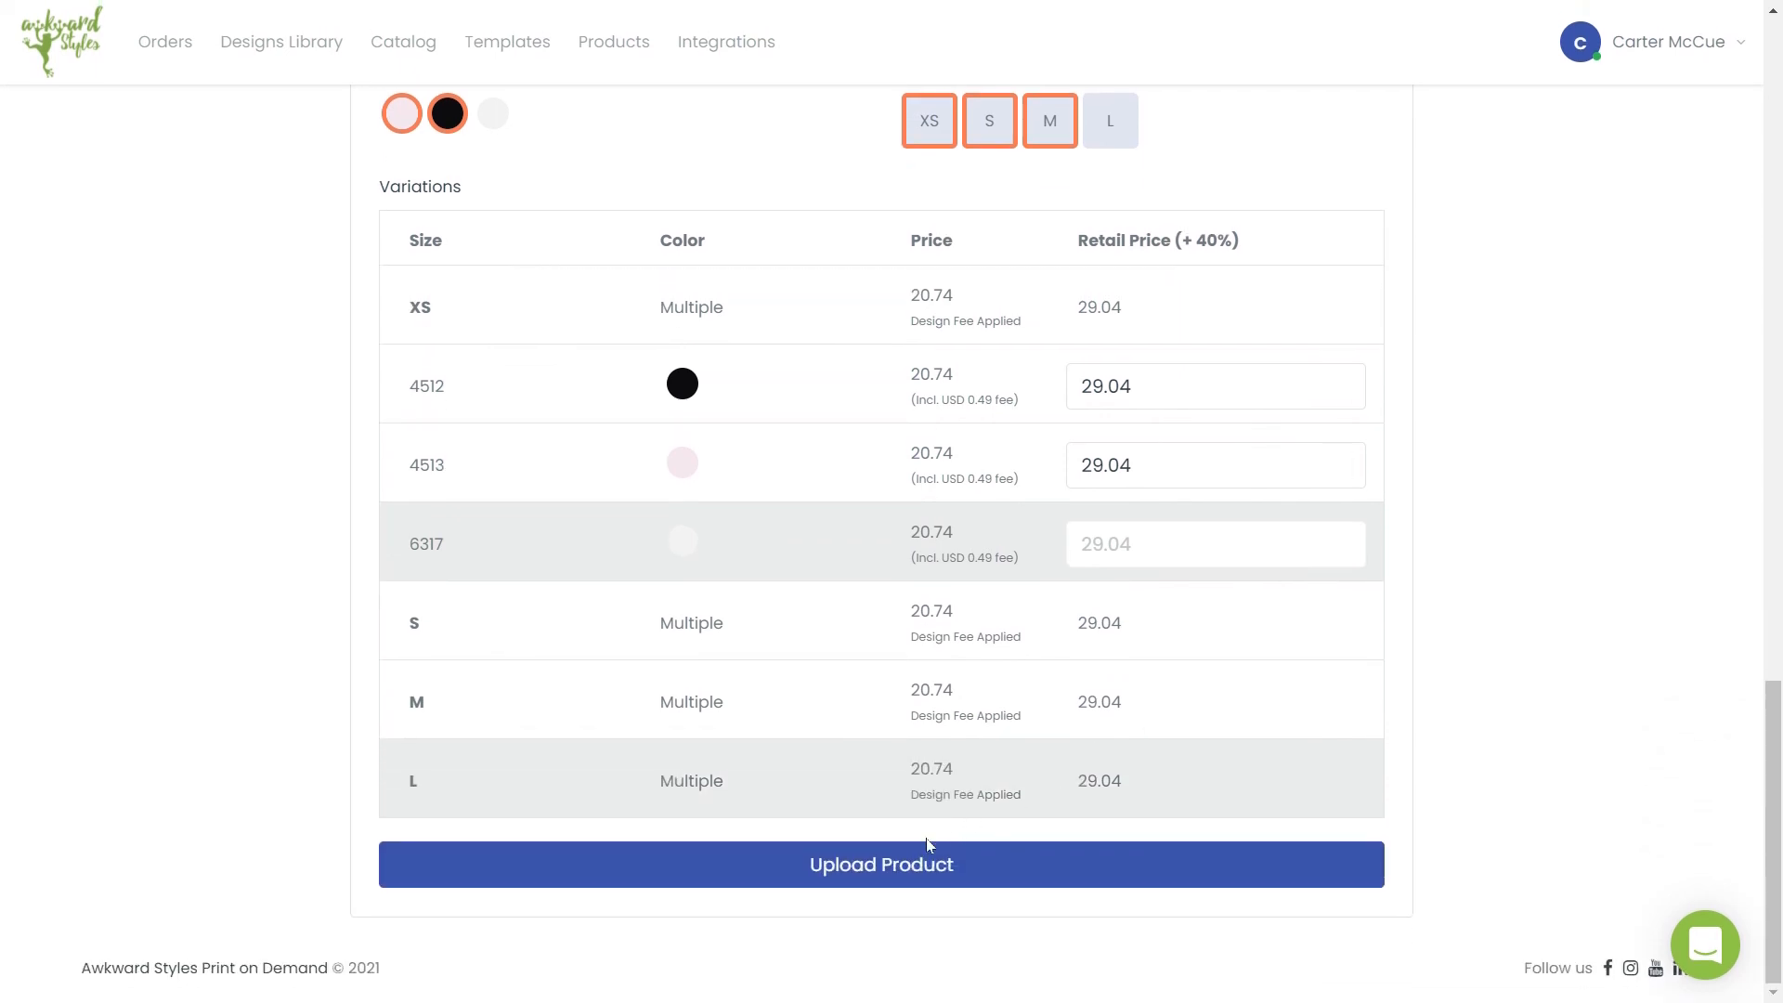
Step: Upload the finished crop hoodie product with its selected colors, sizes and retail prices to the store
left_click(896, 873)
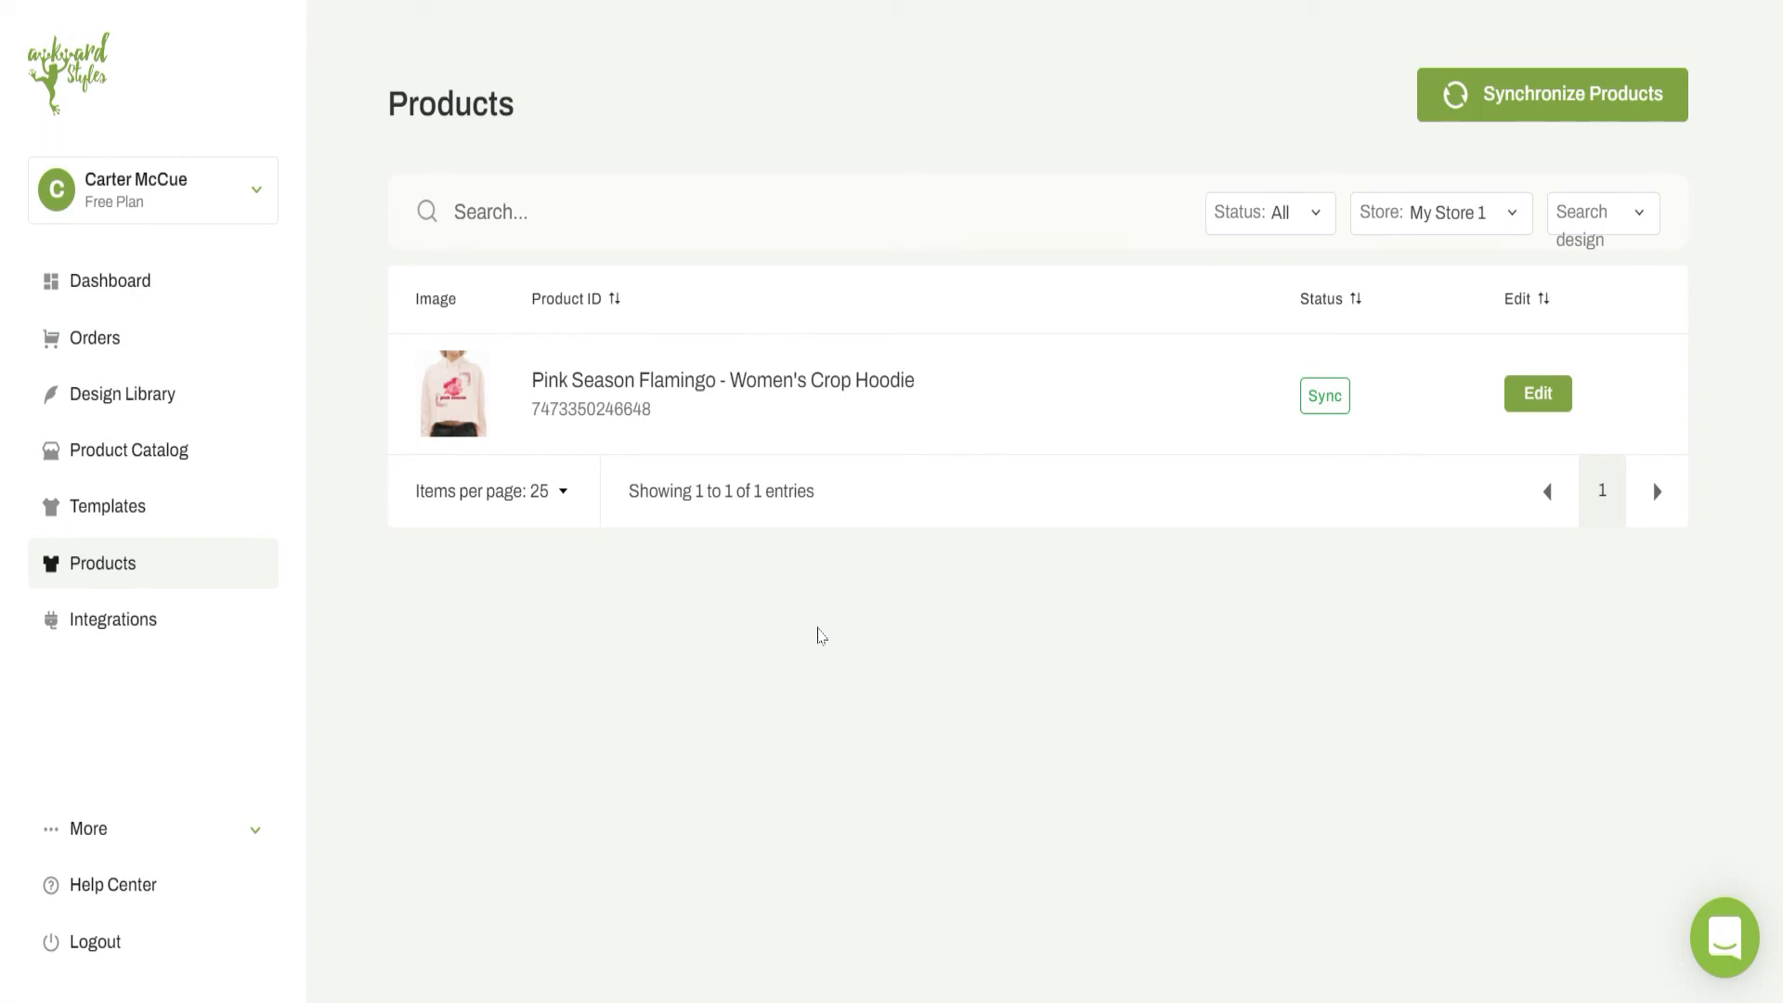
Step: Open the crop hoodie's live store page from the product list and examine its options, description, mockup images and size chart
left_click(468, 399)
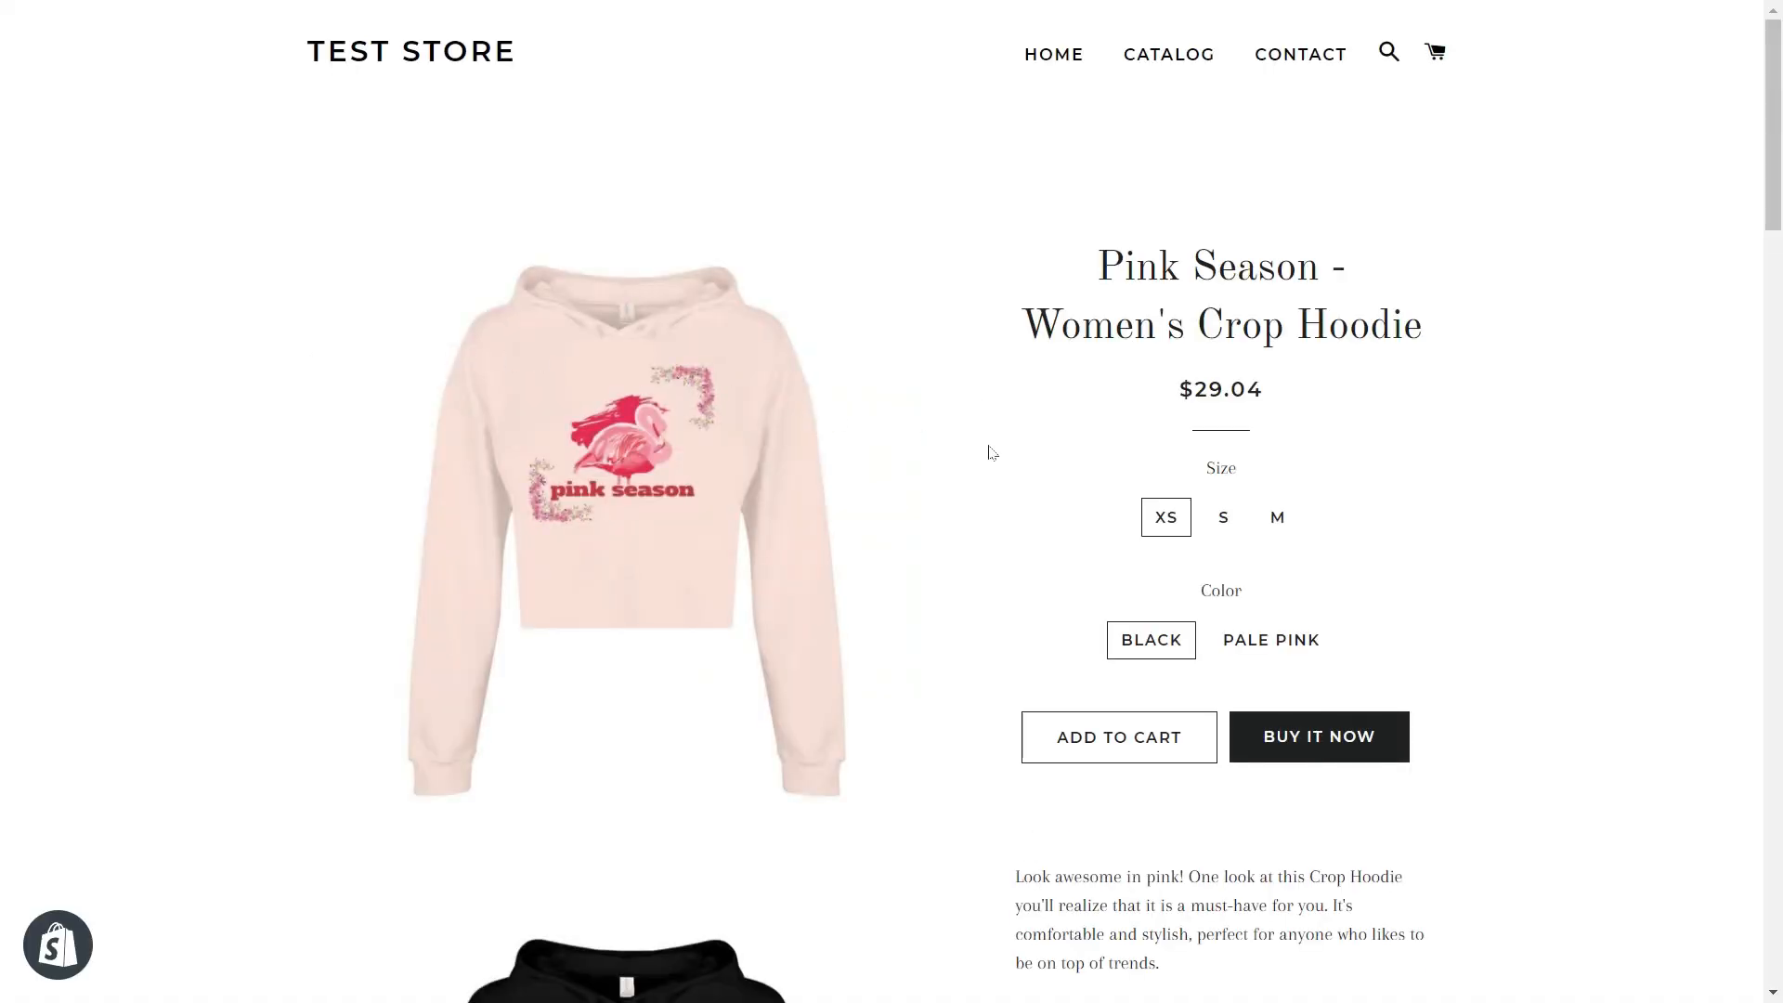
scroll(992, 452, "down", 5)
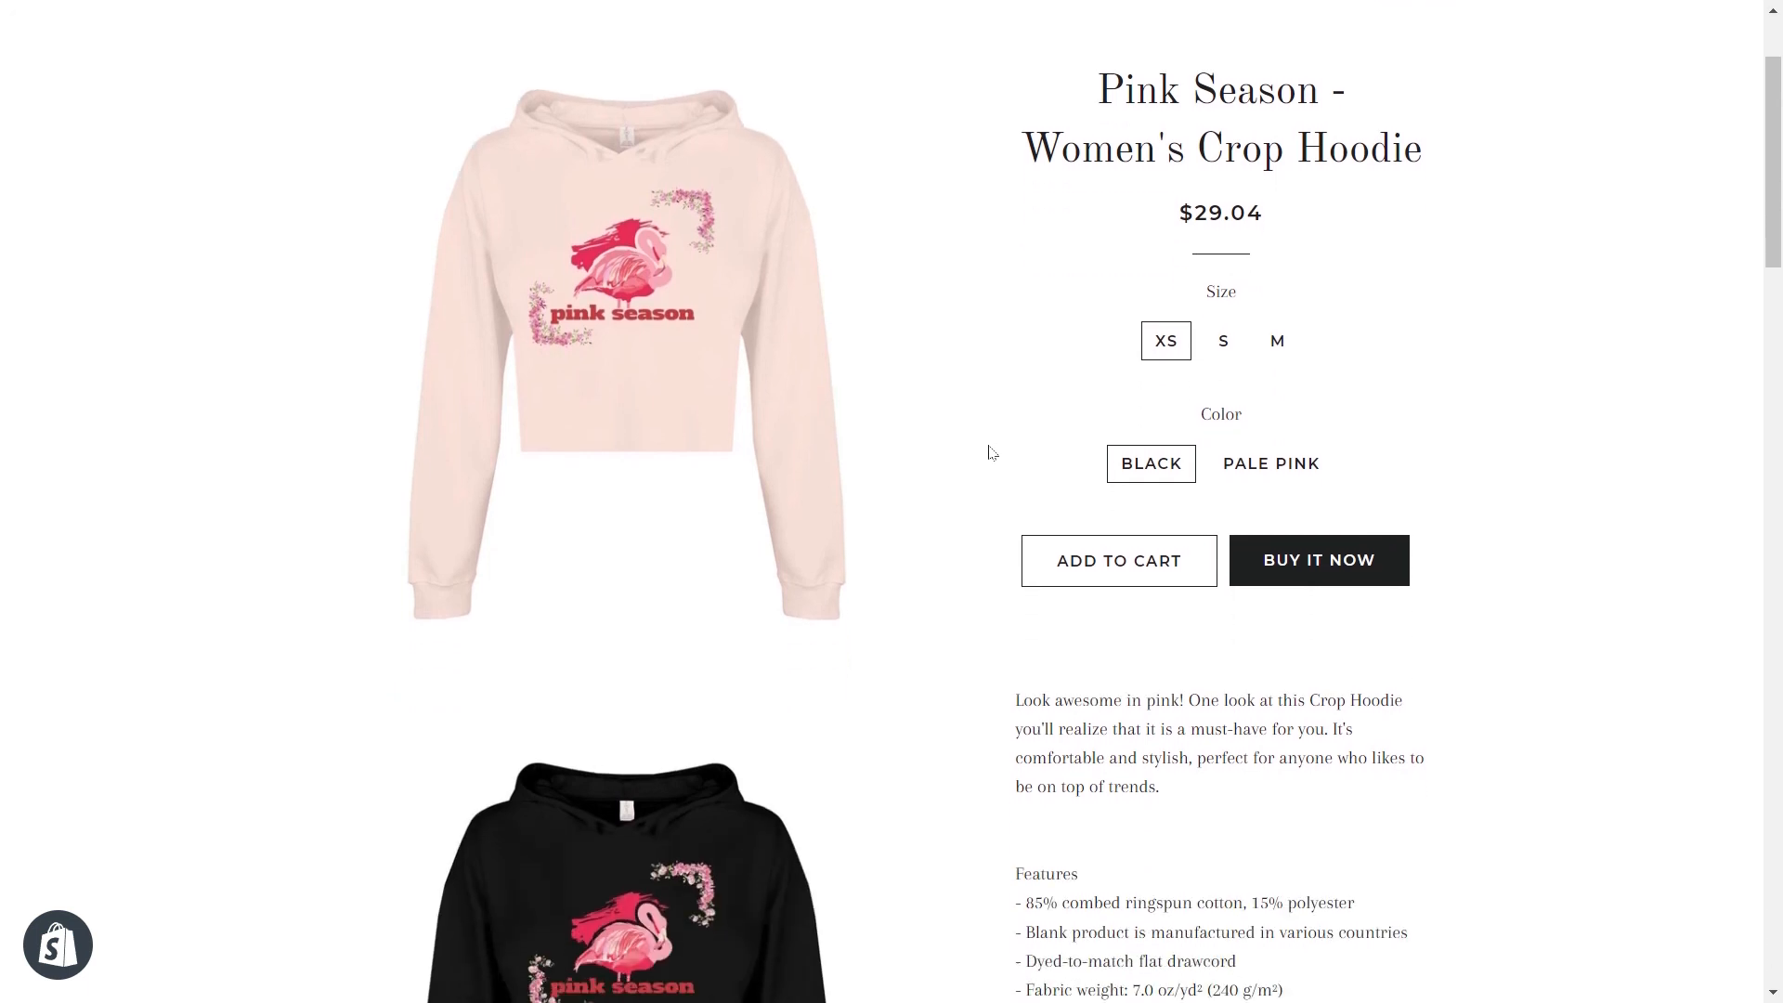
scroll(992, 452, "down", 4)
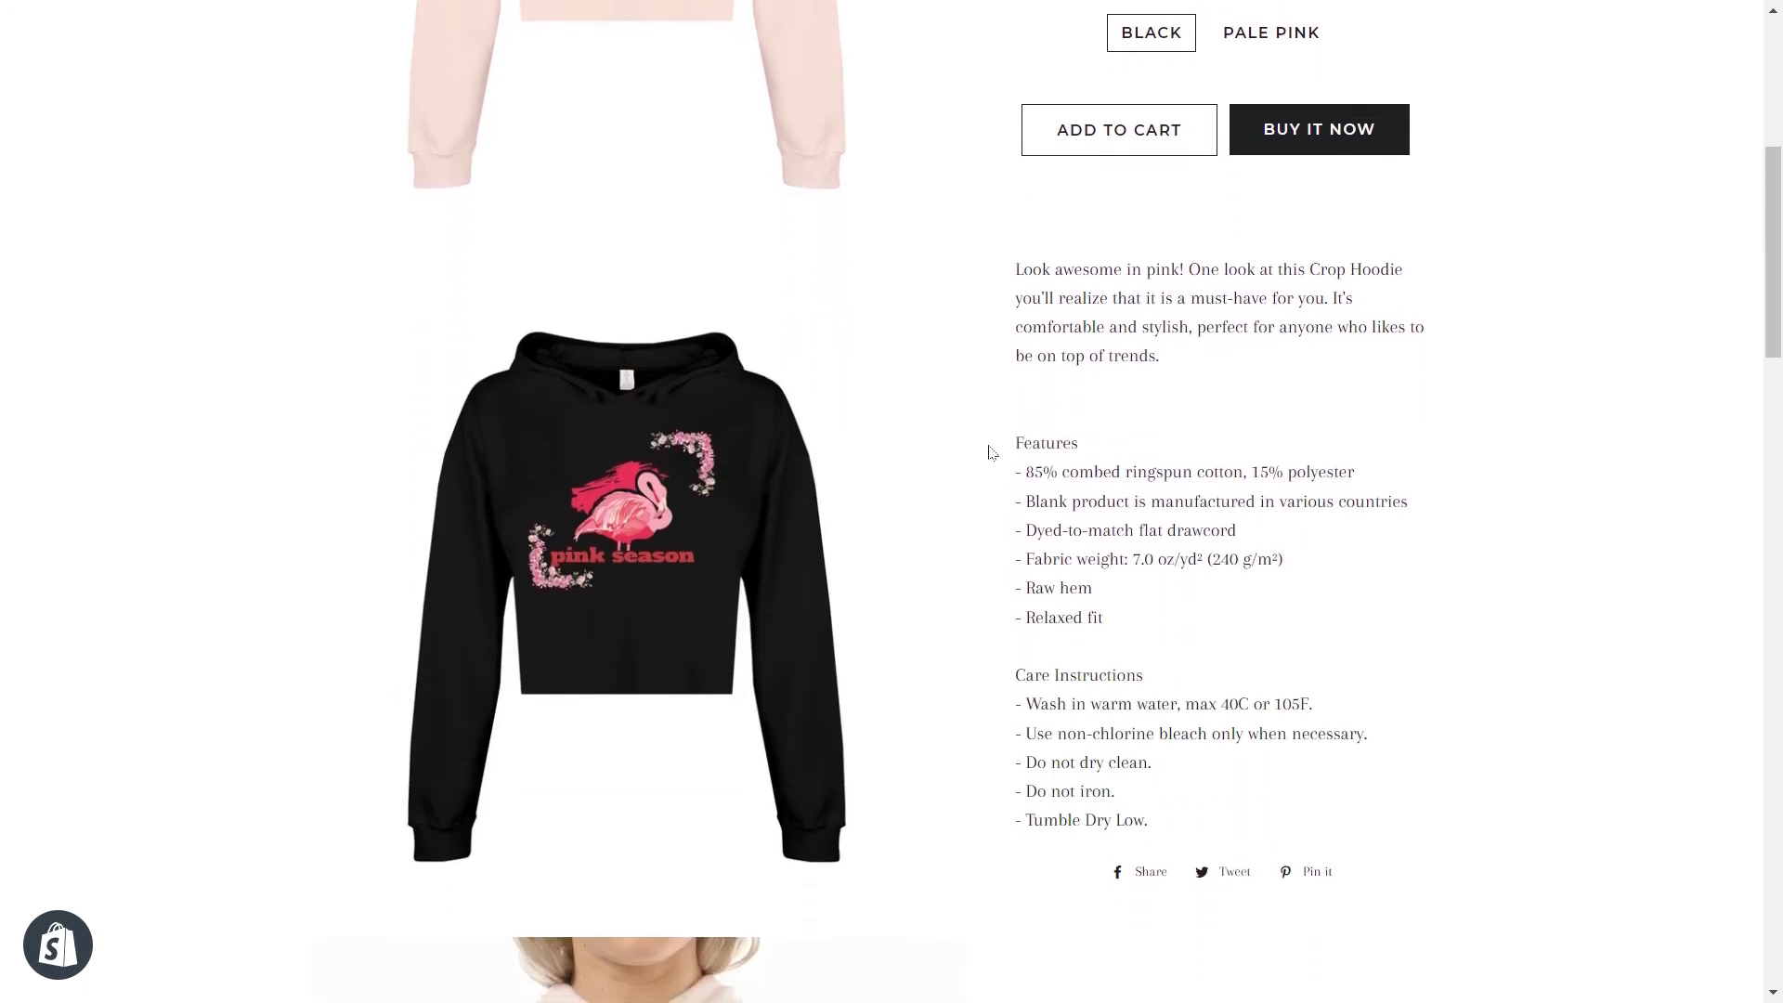
scroll(992, 452, "down", 7)
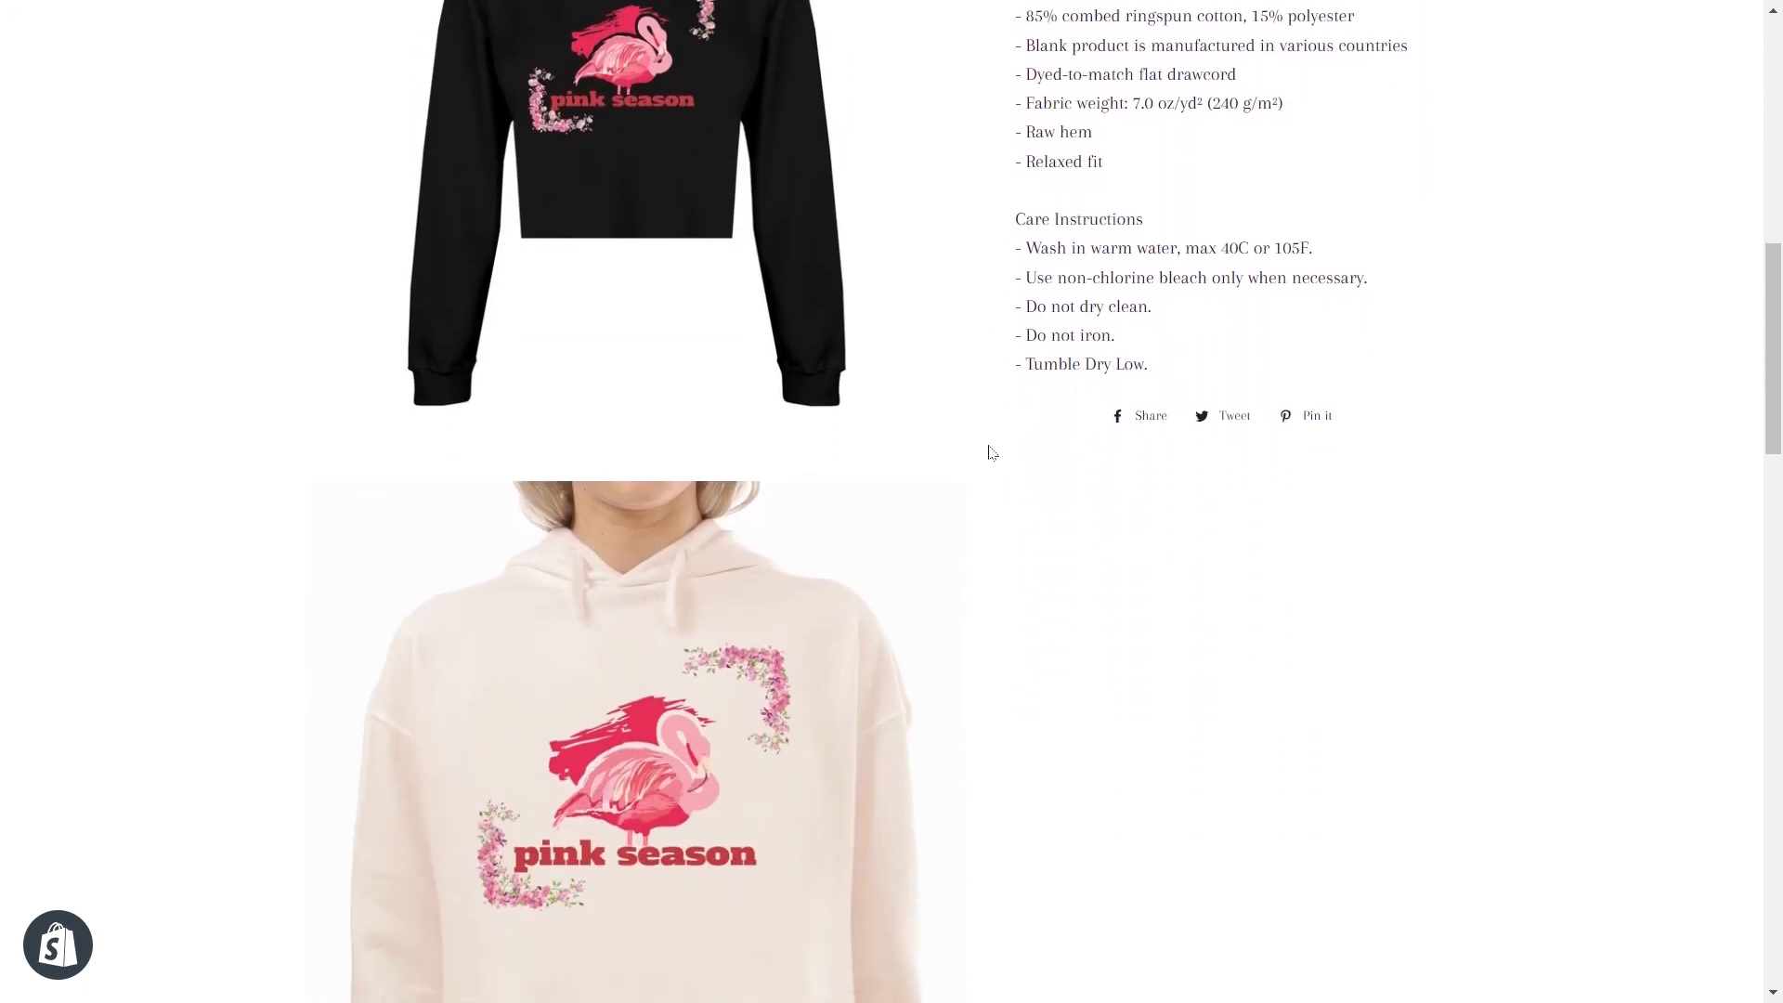
scroll(992, 452, "down", 6)
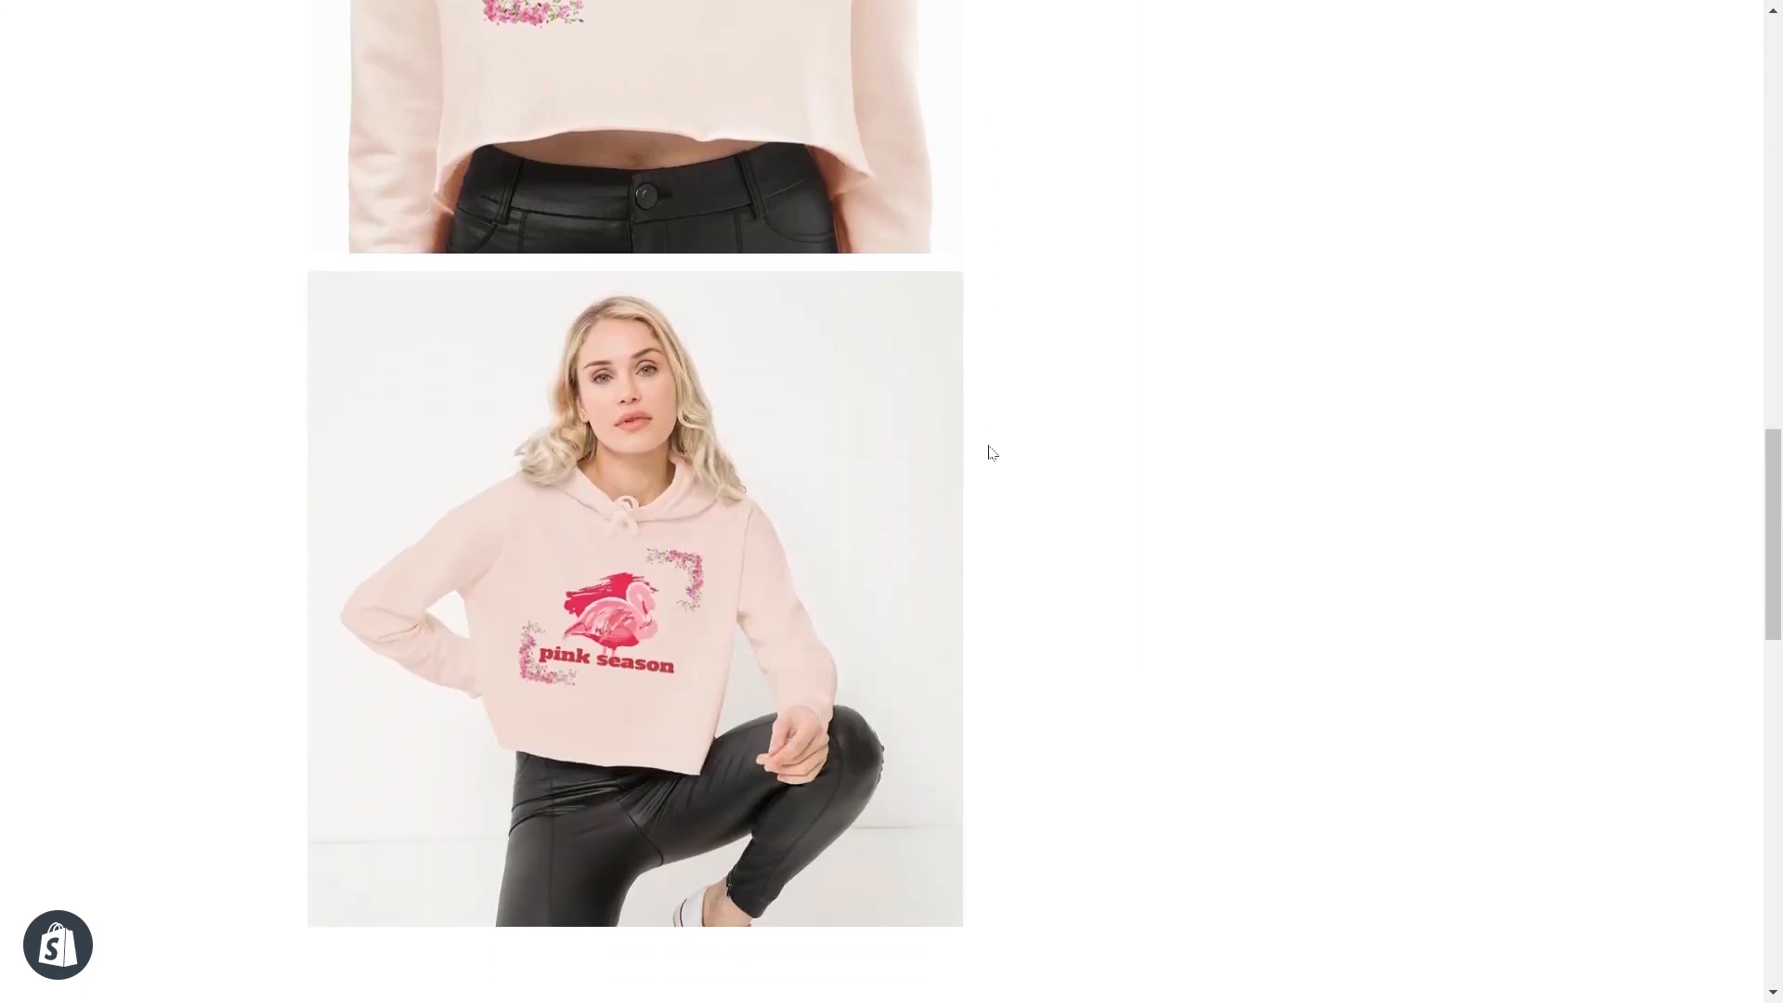
scroll(992, 452, "down", 5)
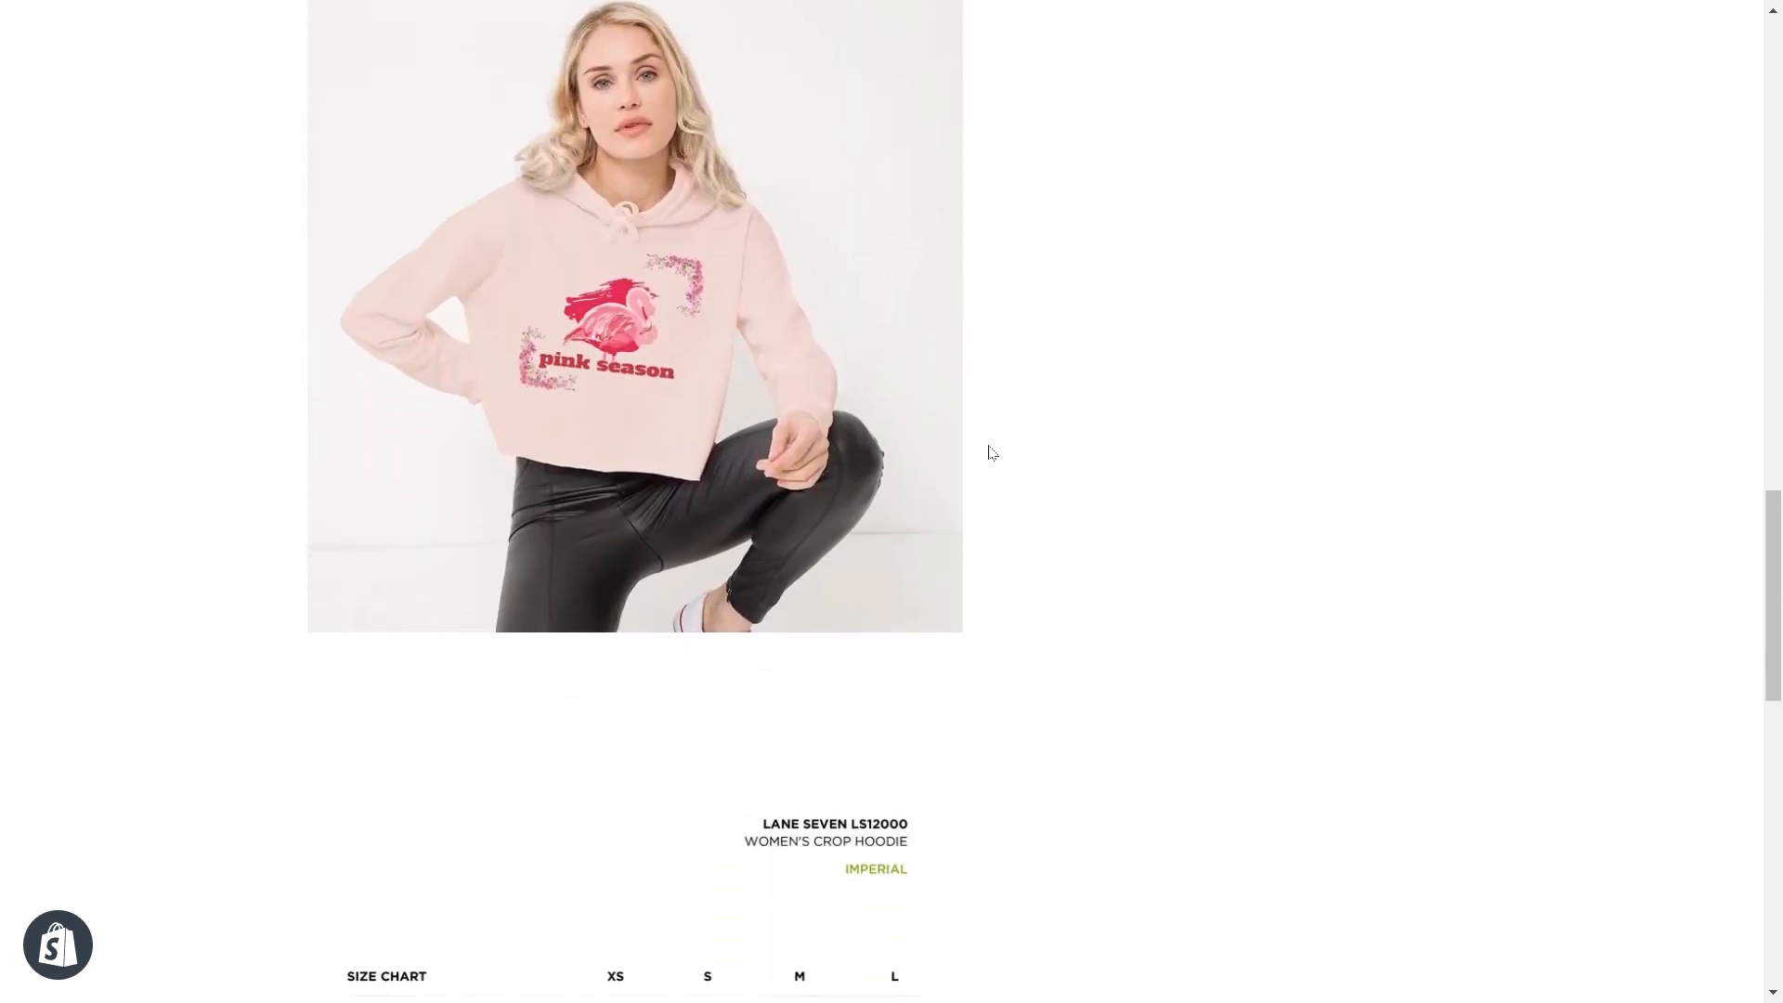
scroll(992, 453, "down", 2)
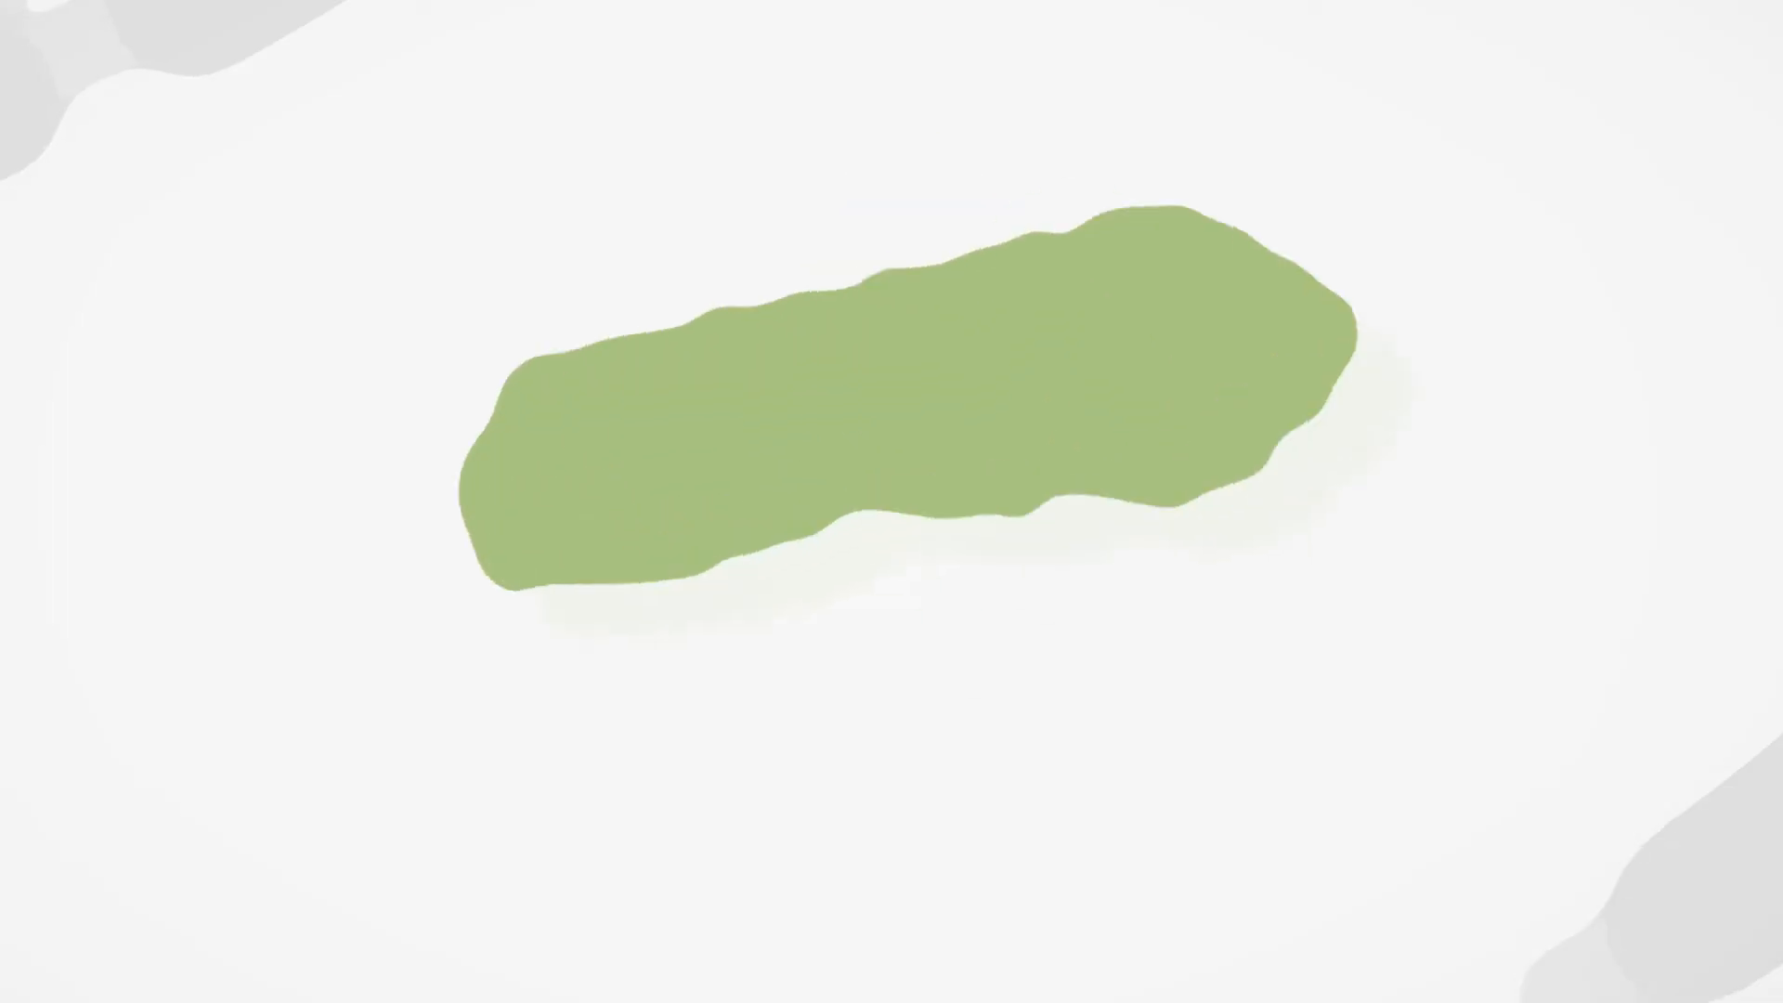